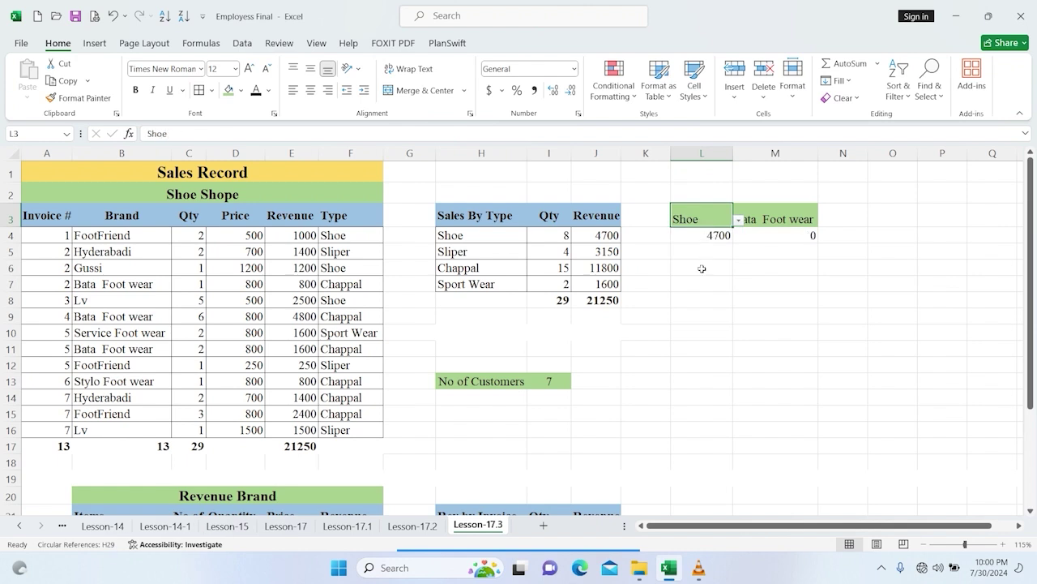
Set the brand criterion in cell M3 to FootFriend.
left_click(778, 219)
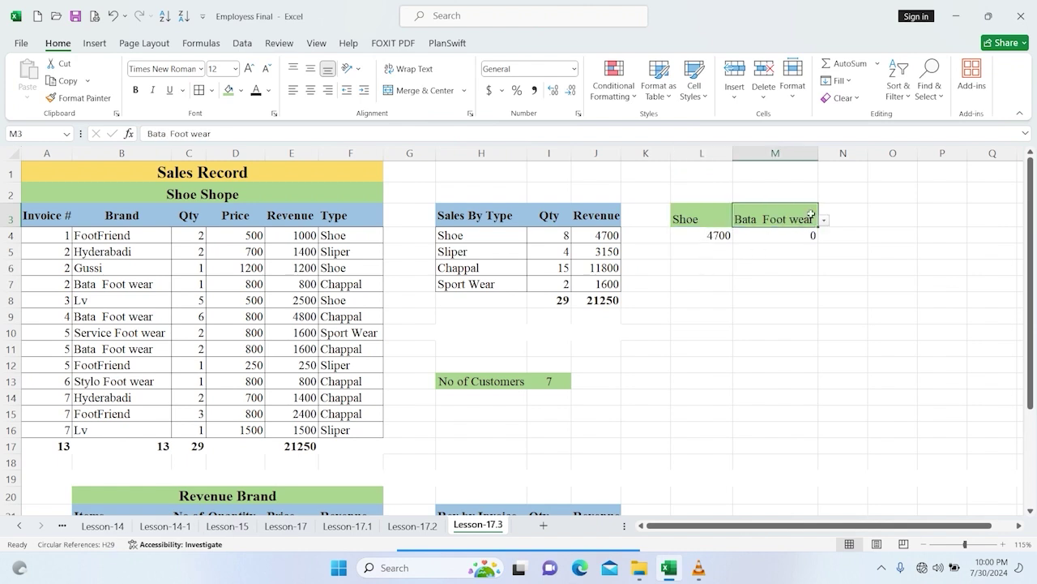
left_click(825, 221)
left_click(778, 232)
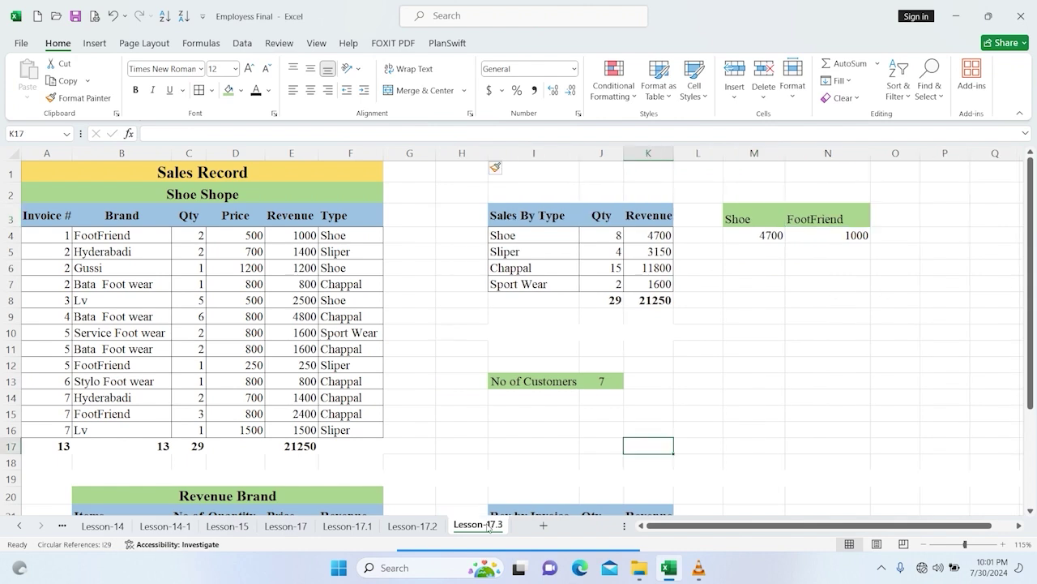
Create a copy of the Lesson-17.3 sheet at the end of the workbook.
right_click(487, 524)
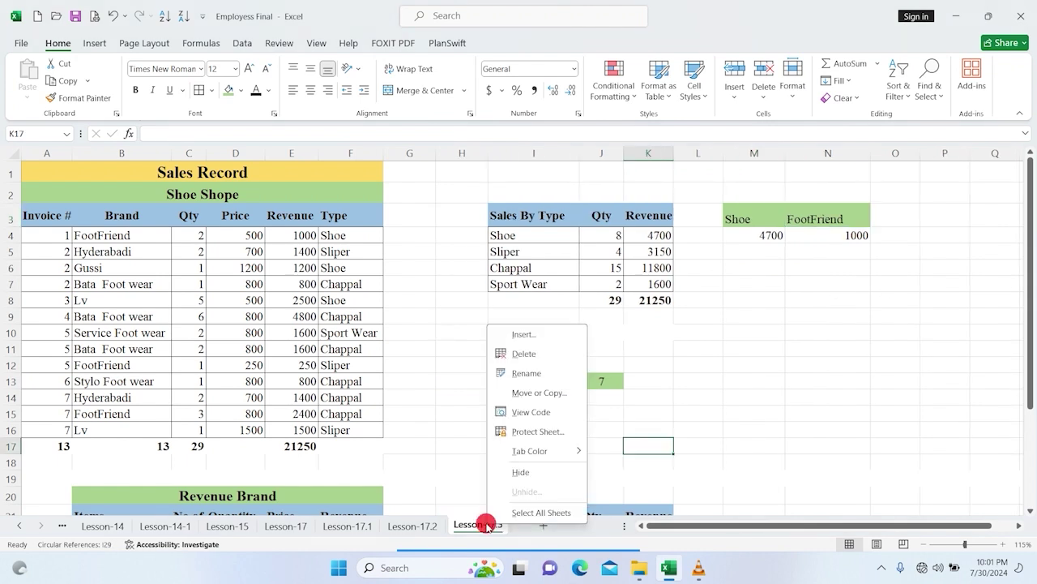
left_click(531, 392)
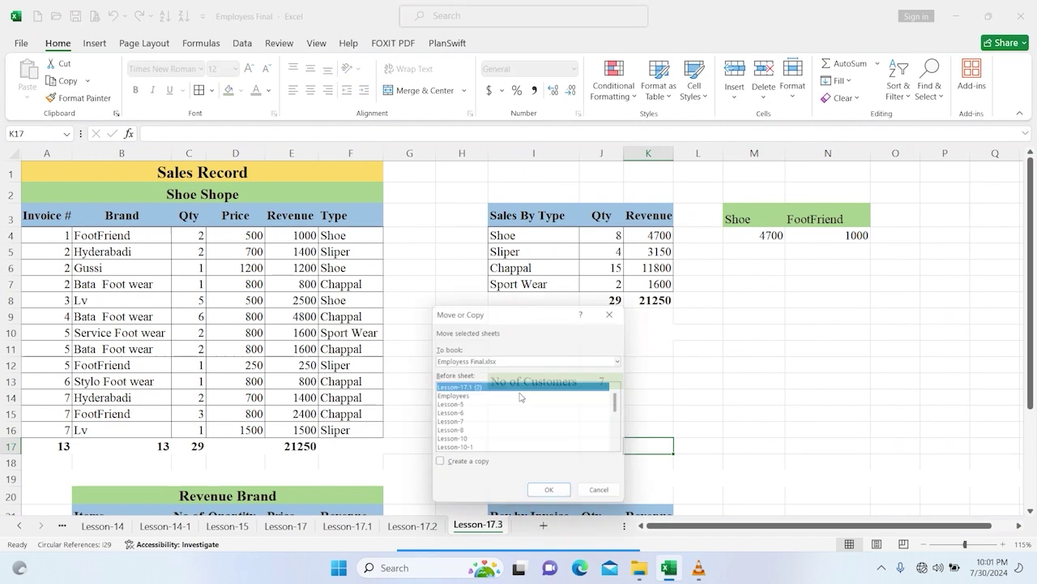
left_click(468, 443)
left_click(463, 451)
left_click(437, 466)
left_click(553, 497)
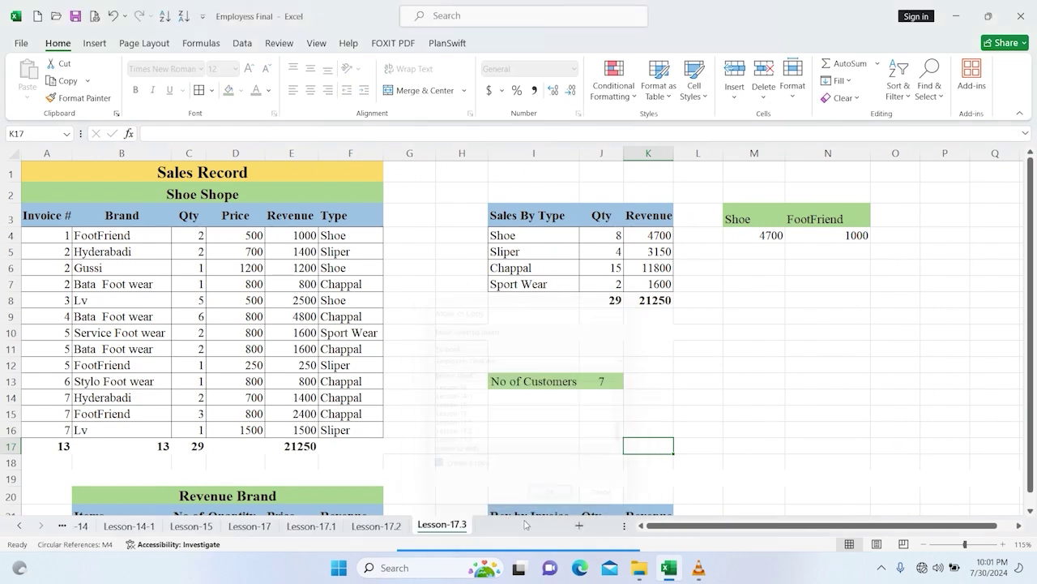
left_click_drag(821, 525, 648, 527)
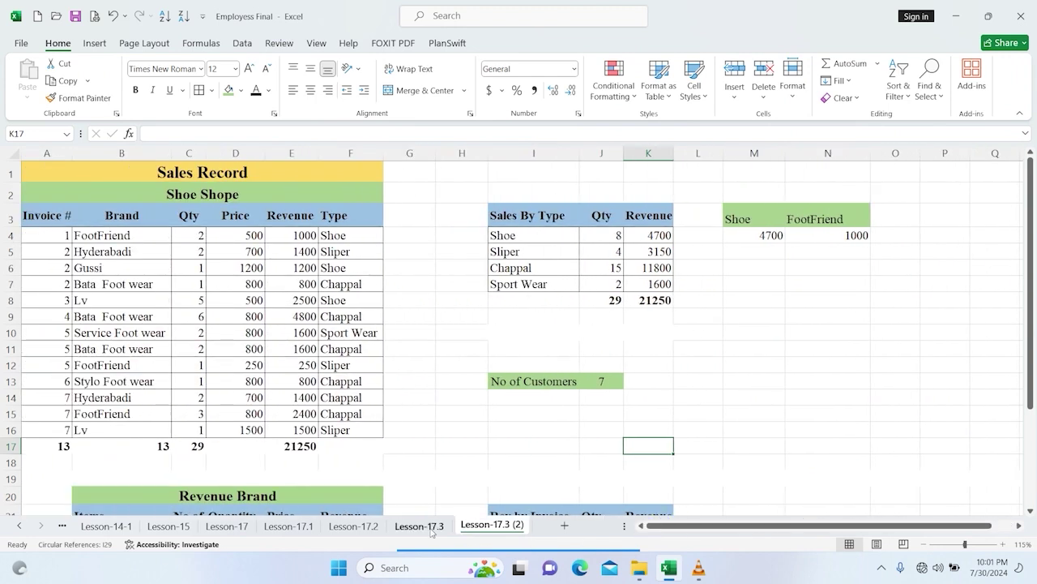
Rename the copied sheet as Lesson-17.4.
double_click(496, 524)
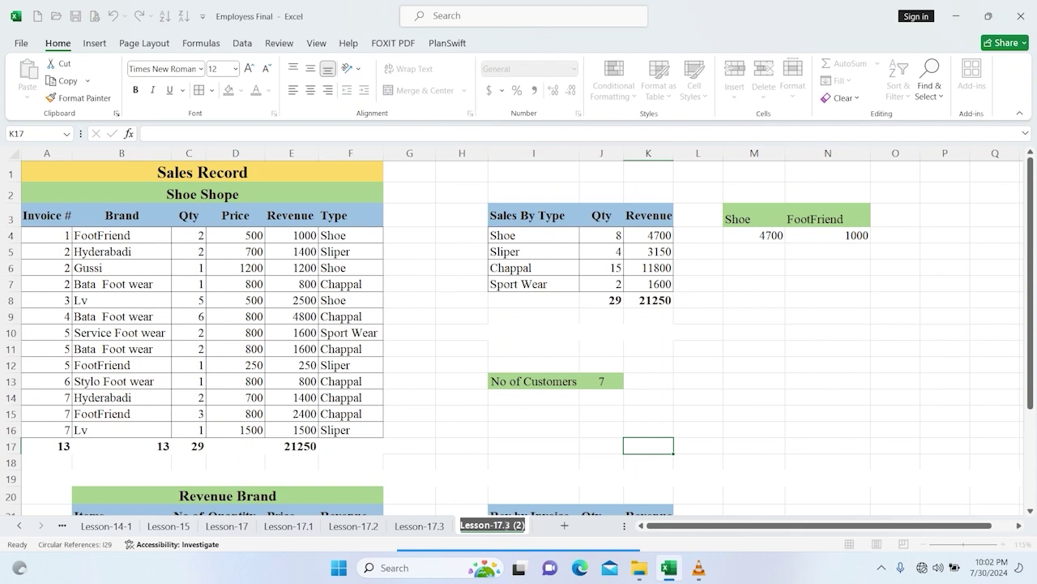
type("Lesson-17.4")
key("Return")
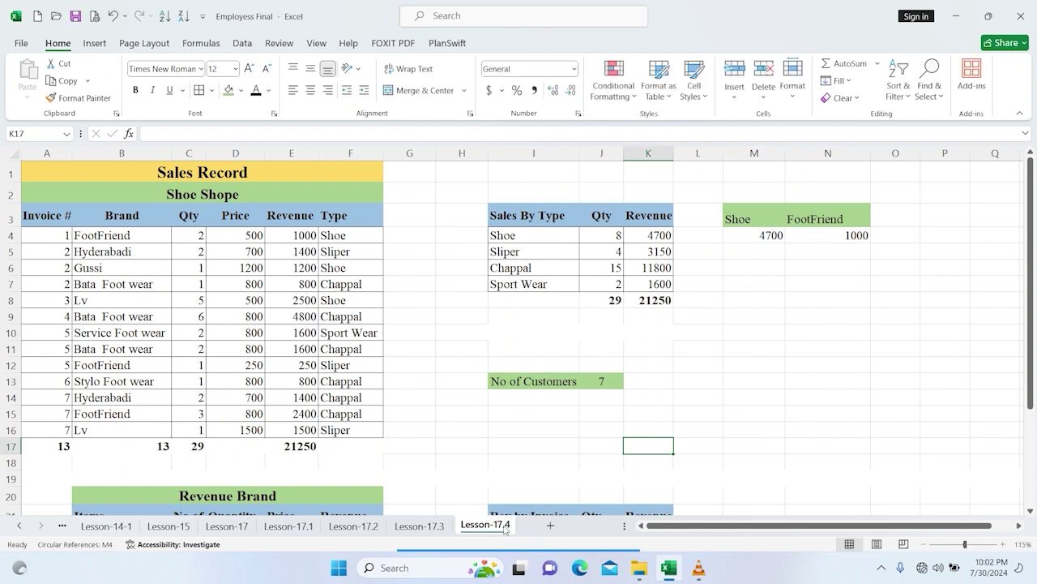
Insert a new column G after the Type column and enter the heading Single Item in G3.
left_click(401, 153)
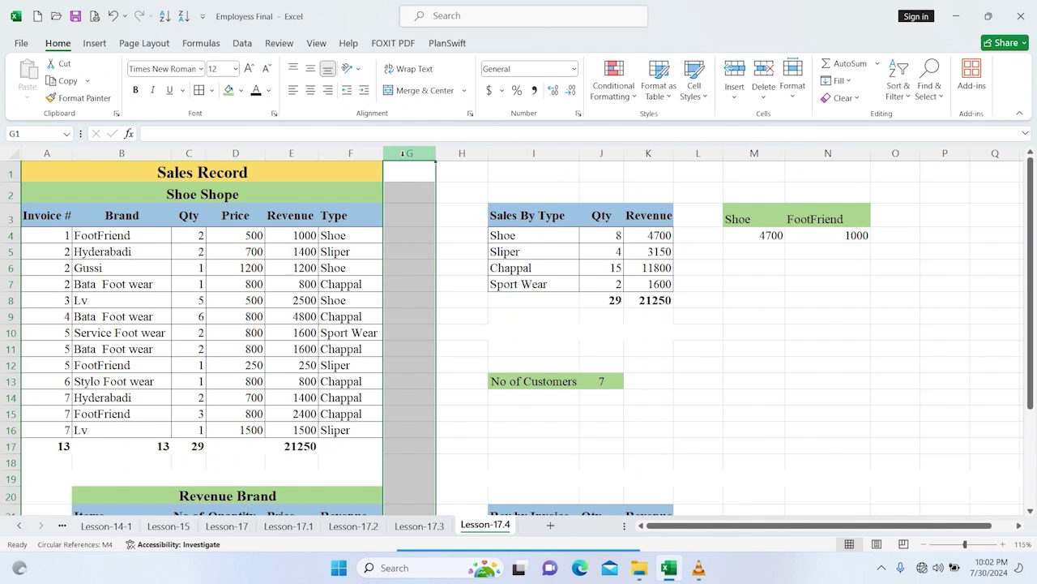
key("ctrl+plus")
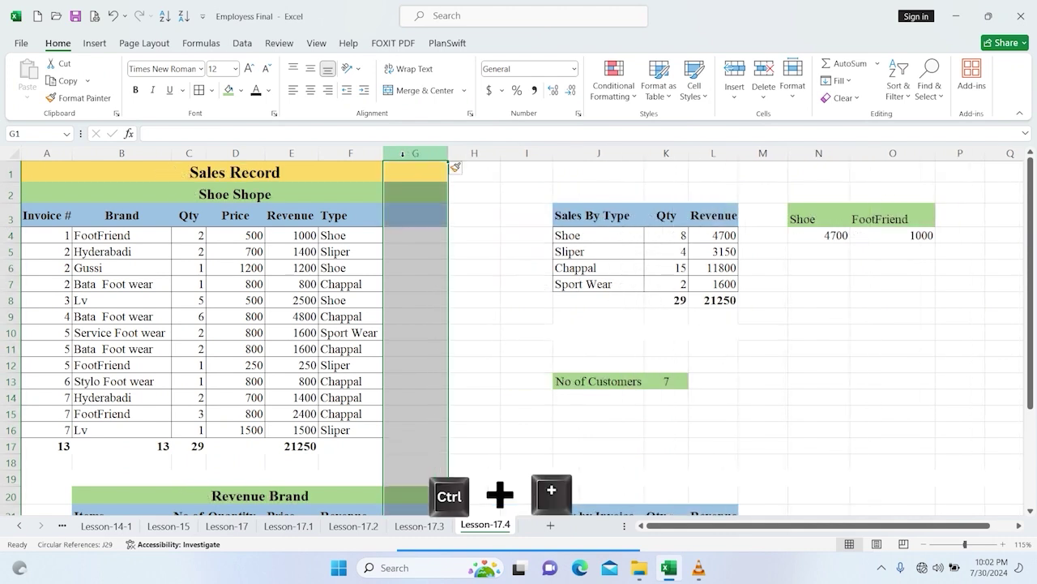
left_click_drag(438, 247, 423, 224)
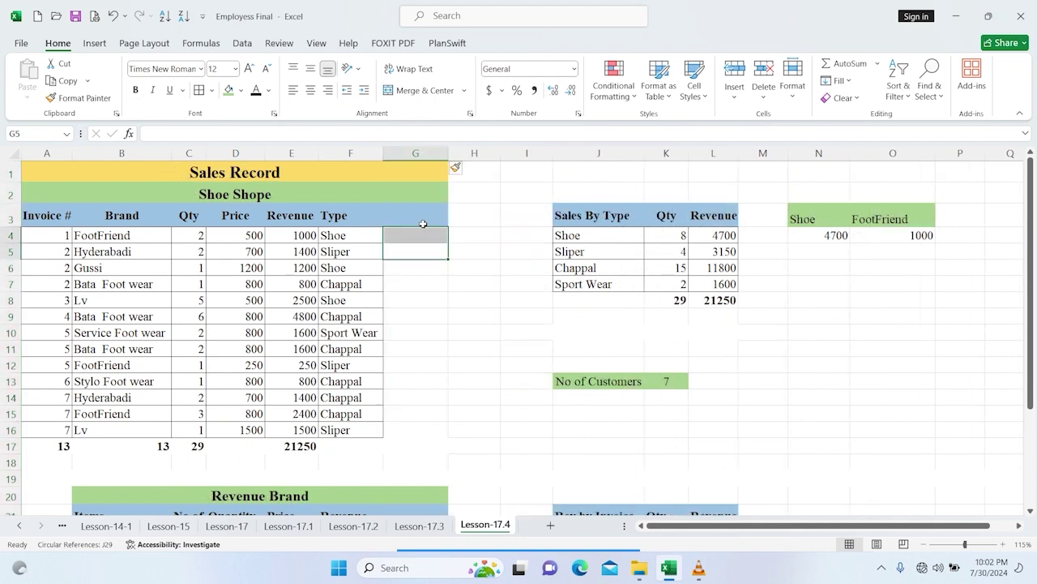
left_click(423, 215)
type("Single")
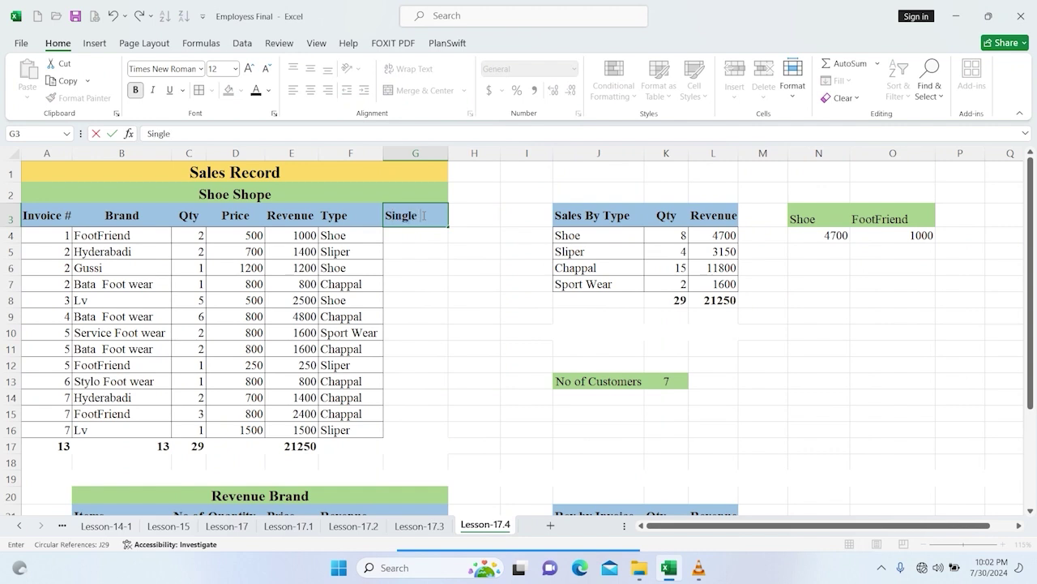
type(" Item")
key("Return")
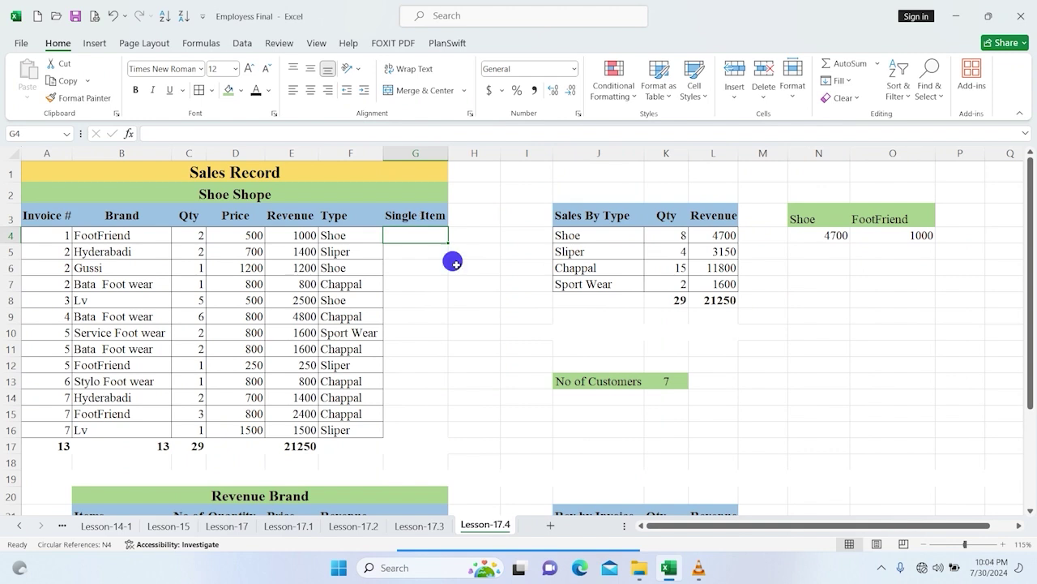
Enter the formula =IF(C4=1,"Yes","No") in G4 to flag single-quantity sales.
left_click(422, 235)
type("=")
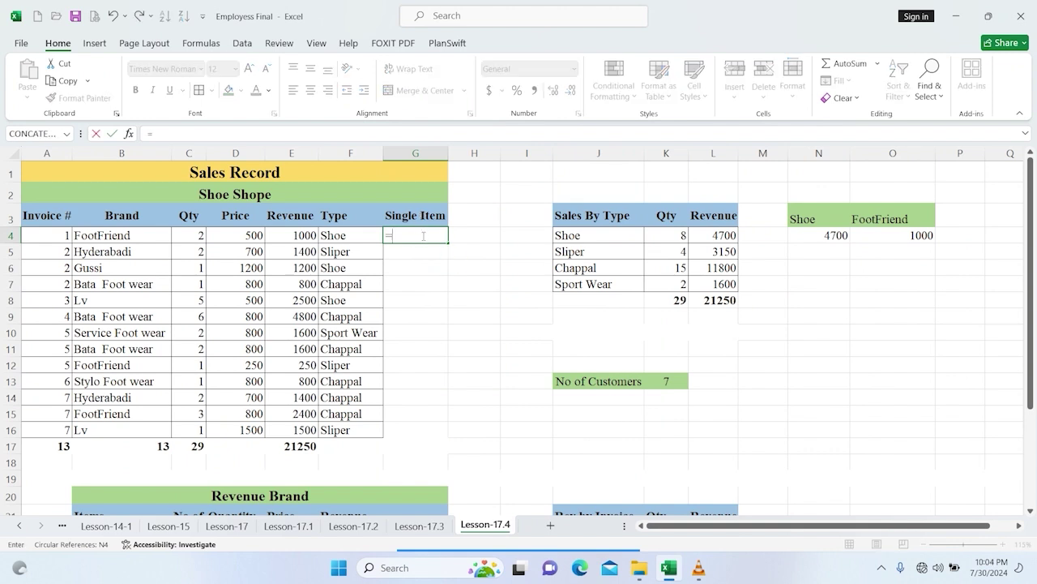
type("if")
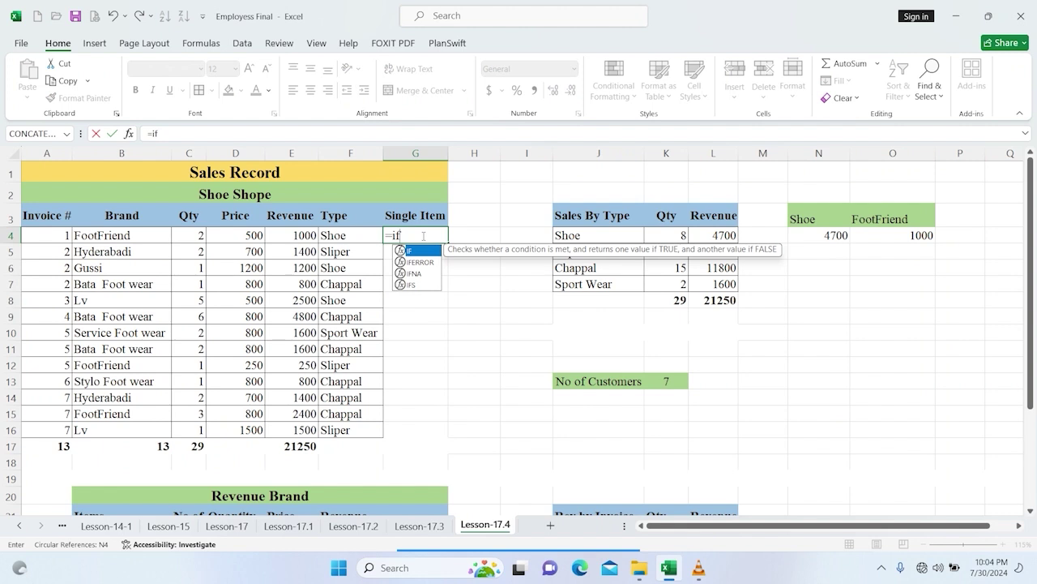
key("Tab")
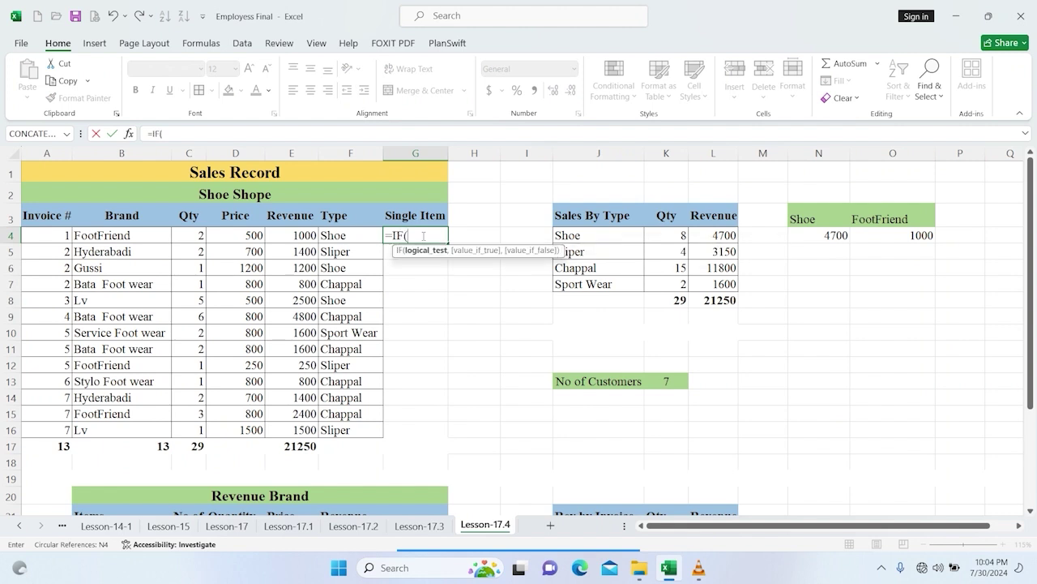
left_click(189, 237)
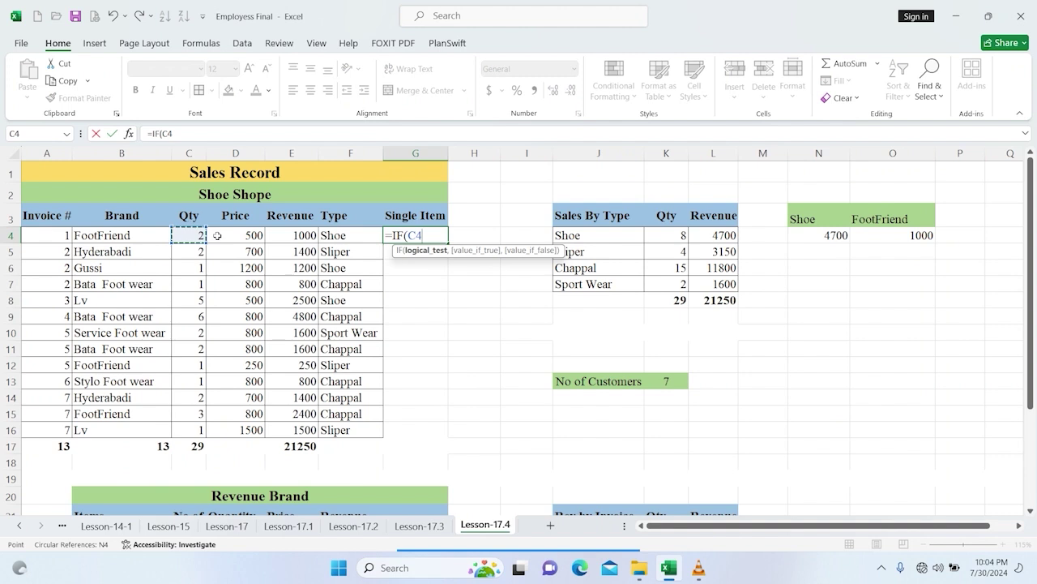
type("=1")
type(",")
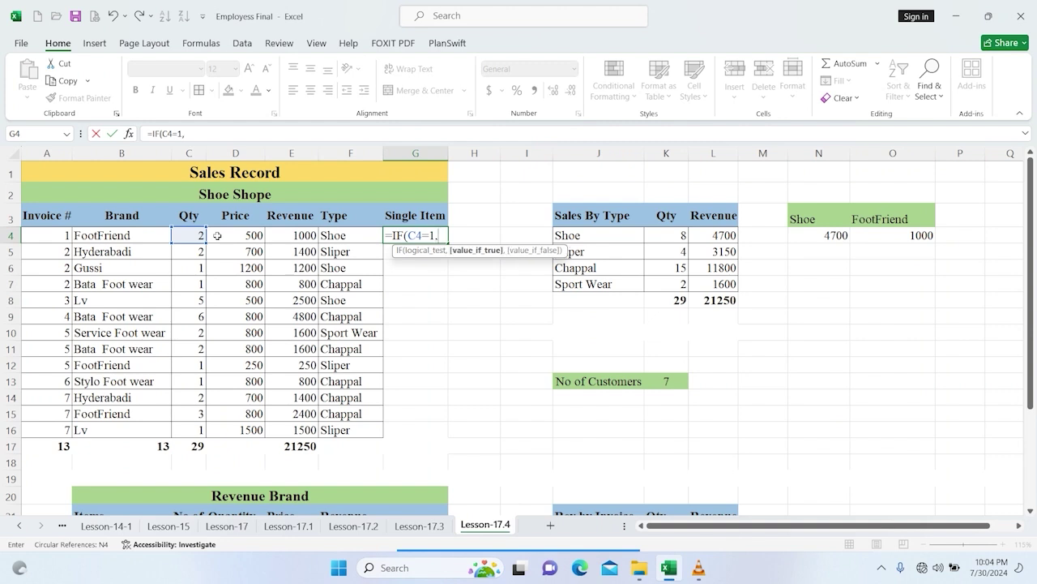
type("\"yes")
key("BackSpace")
key("BackSpace")
type("Yes\",")
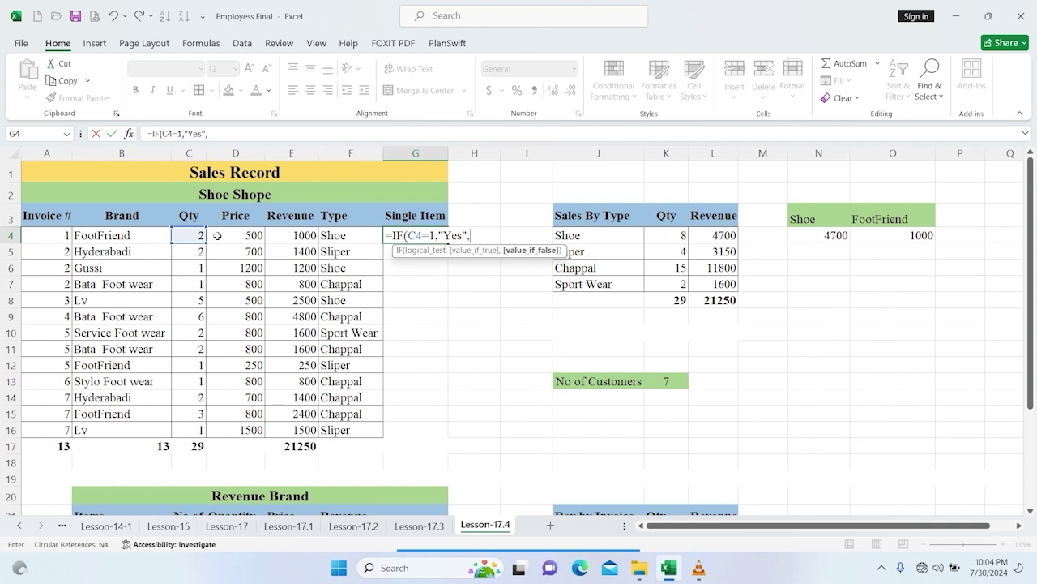
type("No")
key("BackSpace")
key("BackSpace")
type("\"No\")")
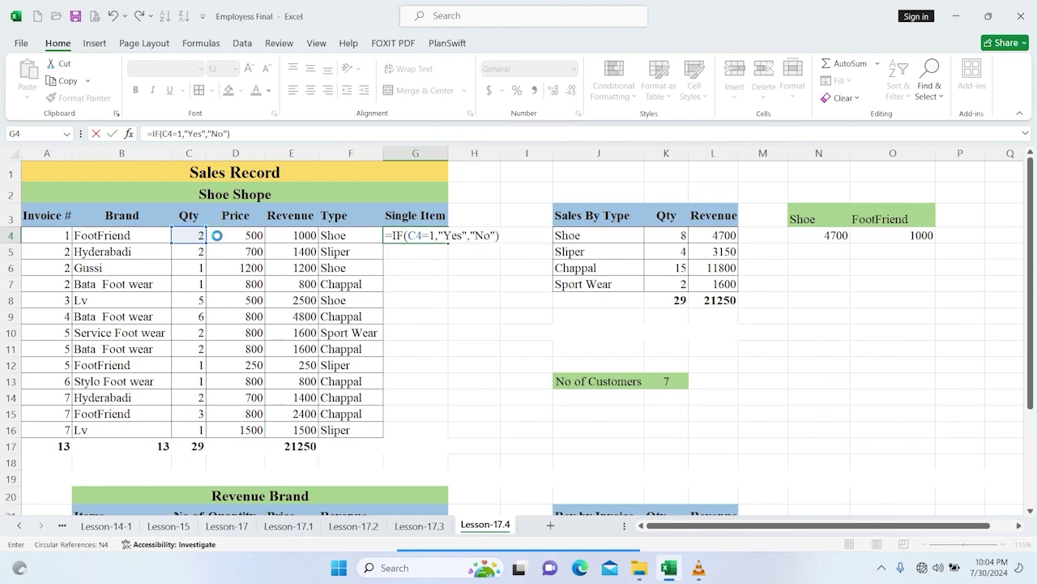
key("Return")
Fill the G4 formula down the Single Item column to G16 and check several of the filled cells.
left_click(423, 233)
double_click(448, 243)
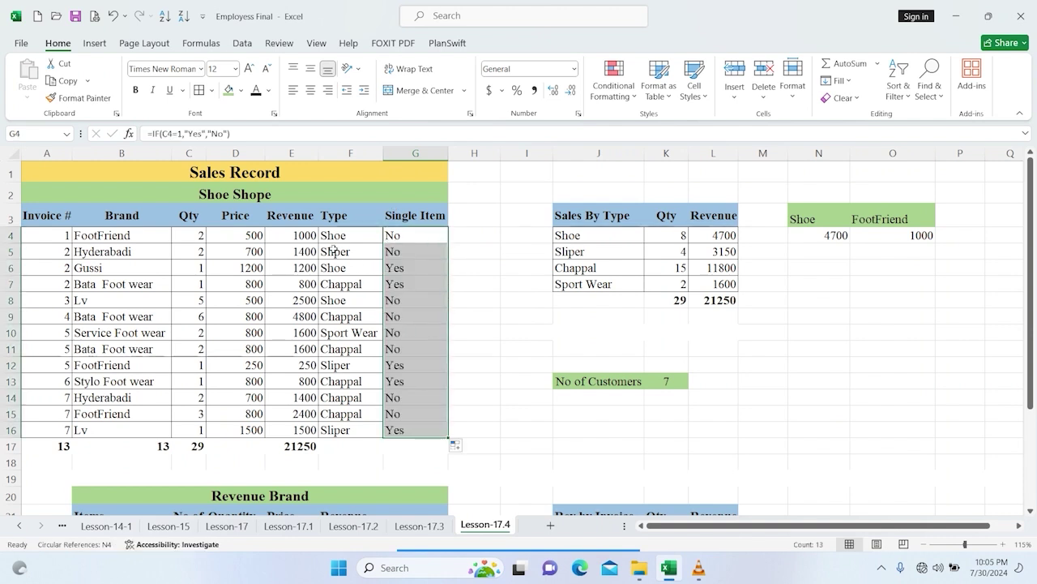
left_click(406, 286)
left_click(398, 363)
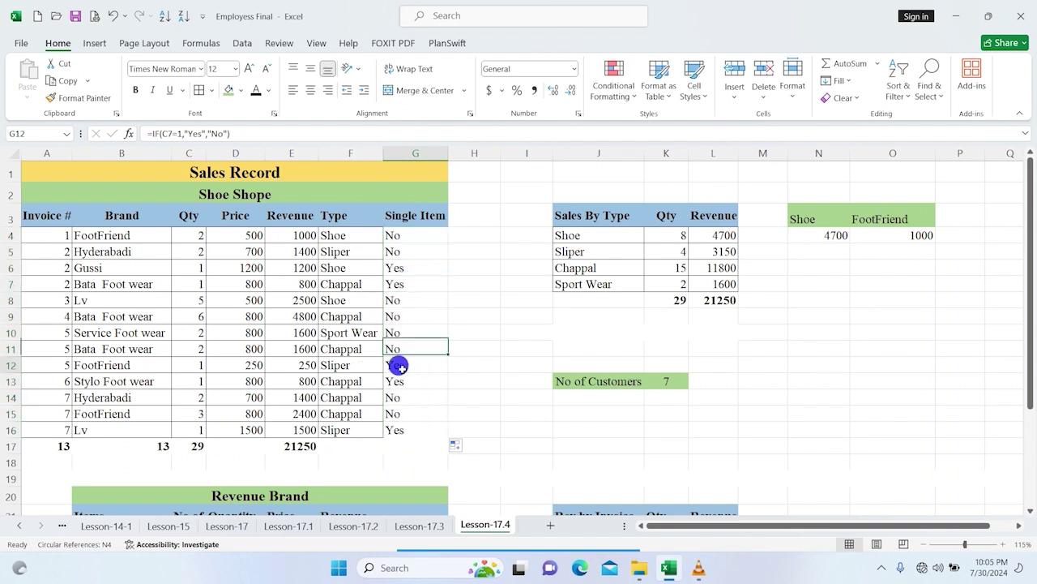
left_click(403, 387)
left_click(398, 431)
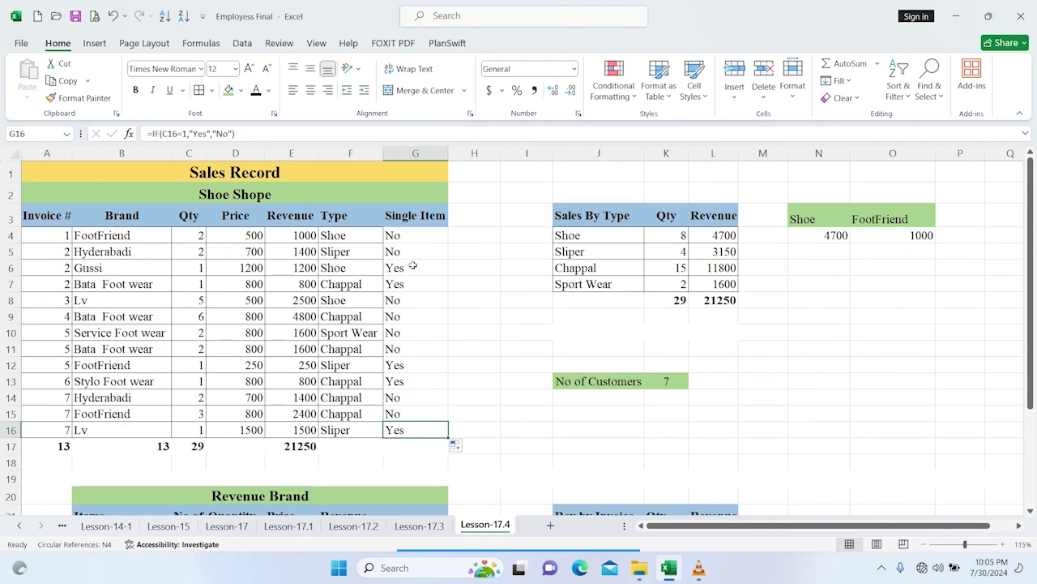
Hide columns I through L, which hold the Sales By Type summary.
left_click(584, 151)
left_click_drag(529, 152, 697, 147)
right_click(697, 147)
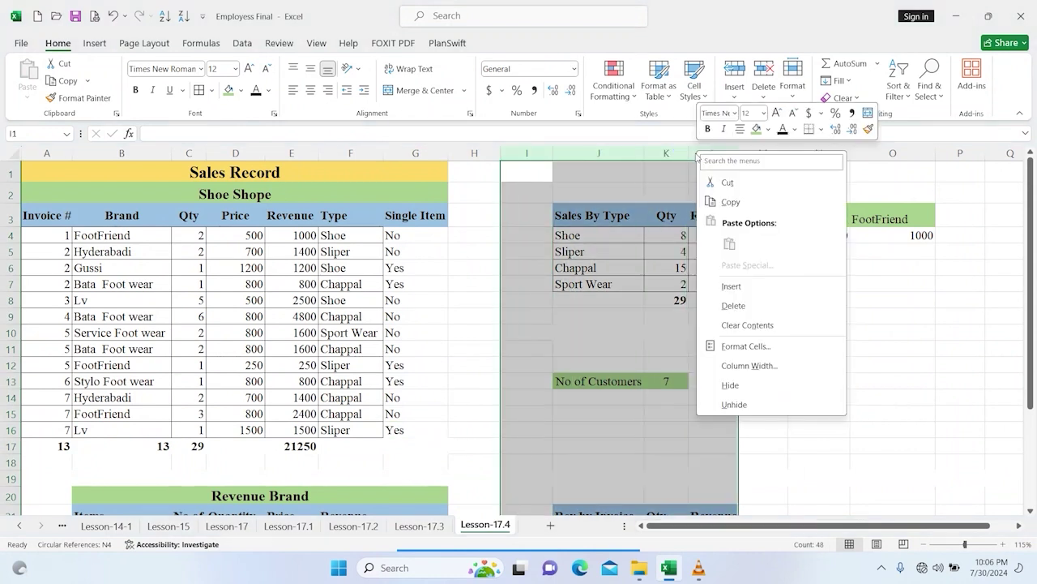
left_click(730, 384)
left_click(538, 279)
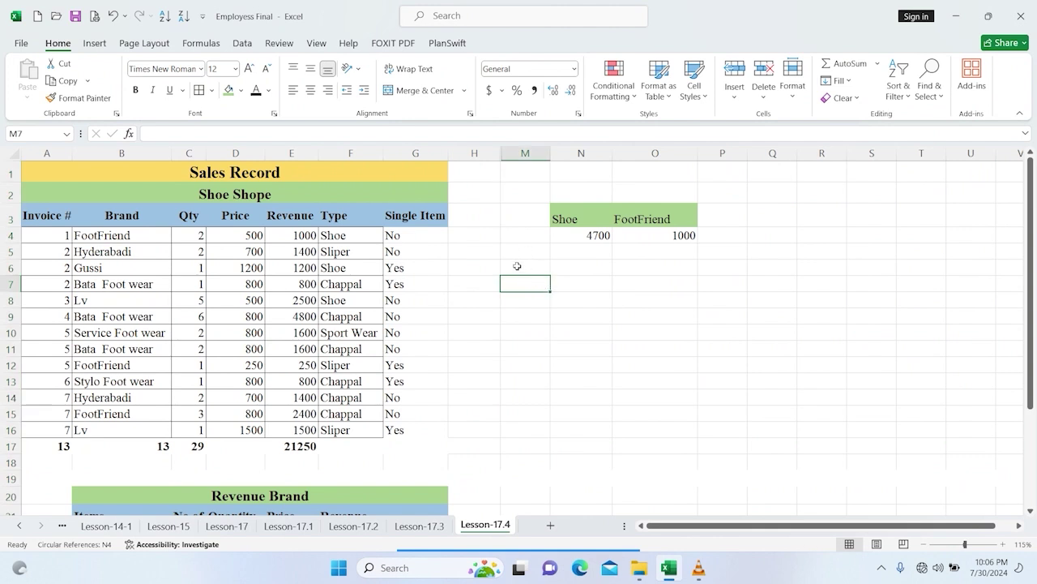
left_click(673, 285)
left_click(740, 399)
left_click(596, 283)
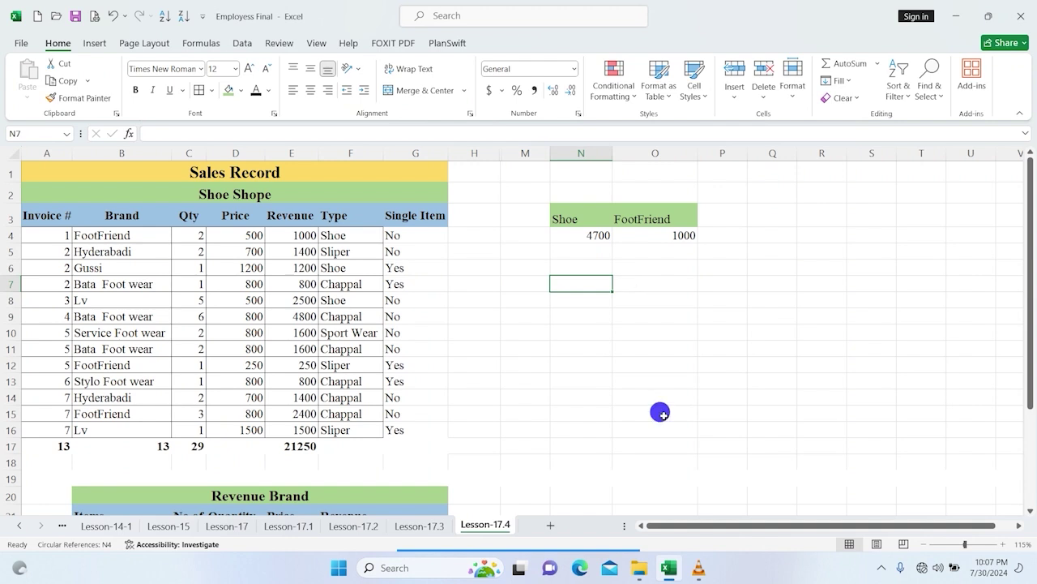
Enter the labels Brand, Yes and No in cells N10, O10 and P10.
left_click(586, 333)
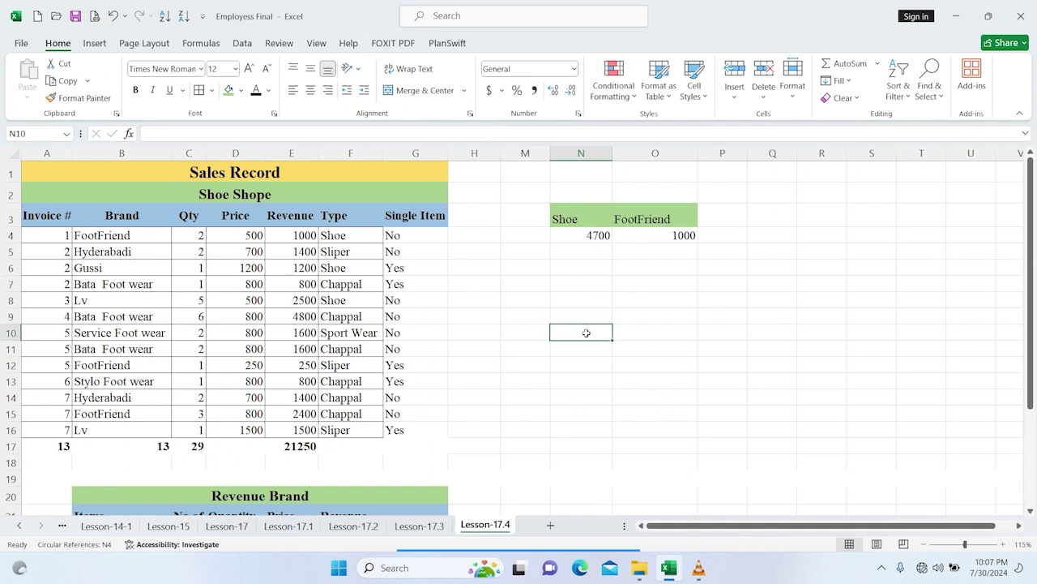
type("Brand")
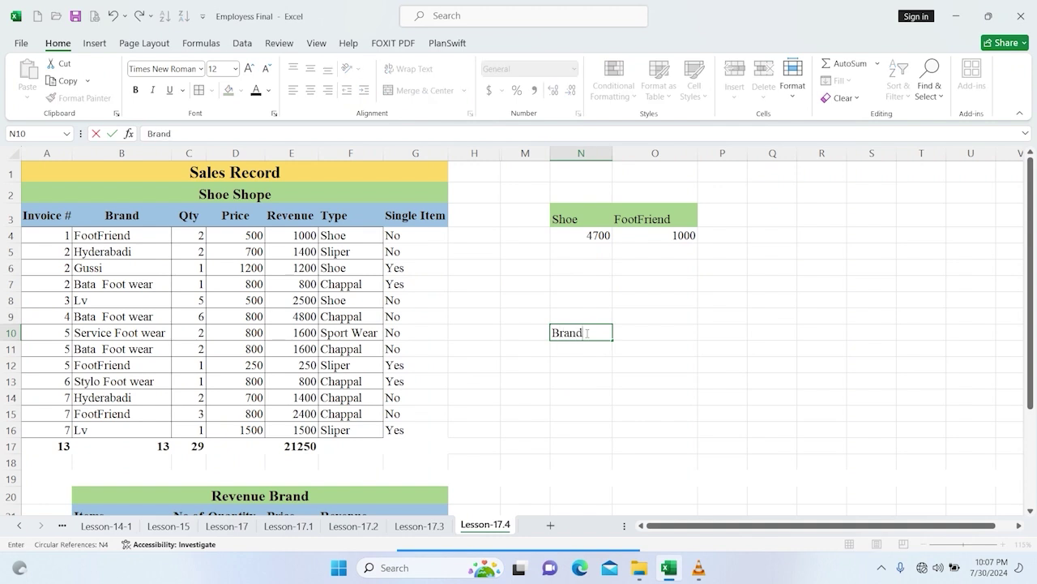
type(" :")
key("Tab")
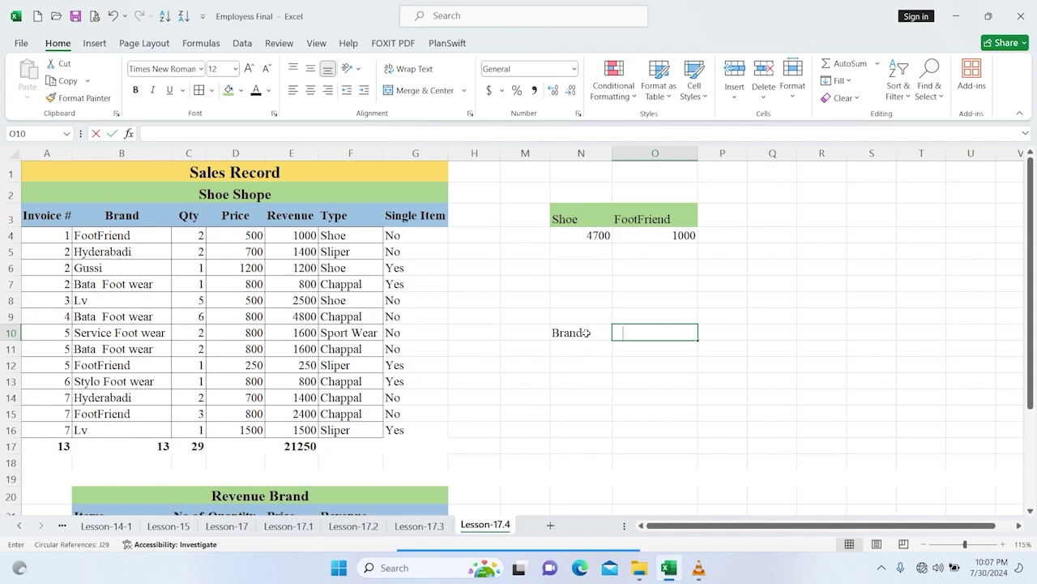
type("Yes")
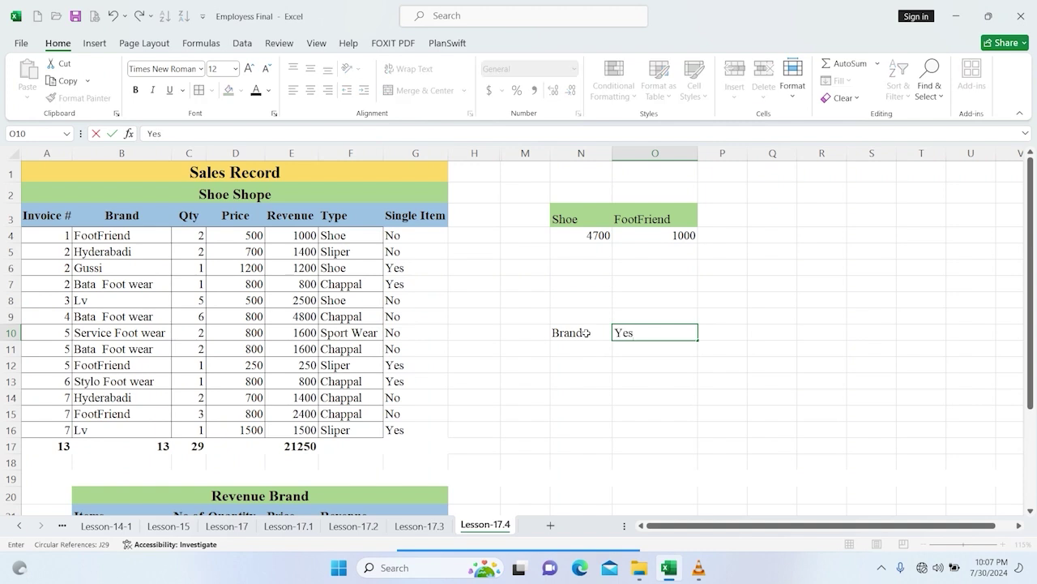
key("Tab")
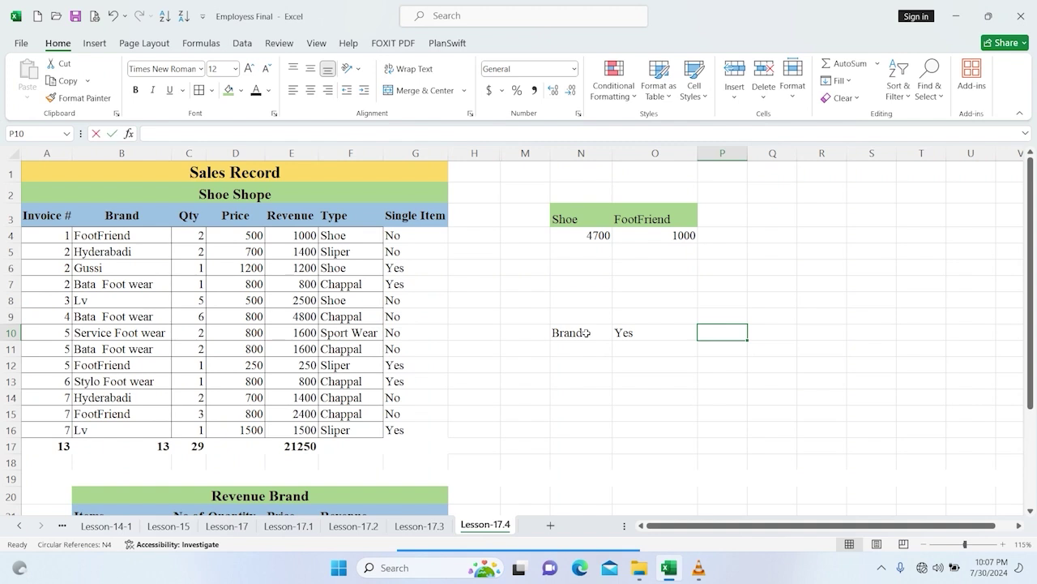
type("No")
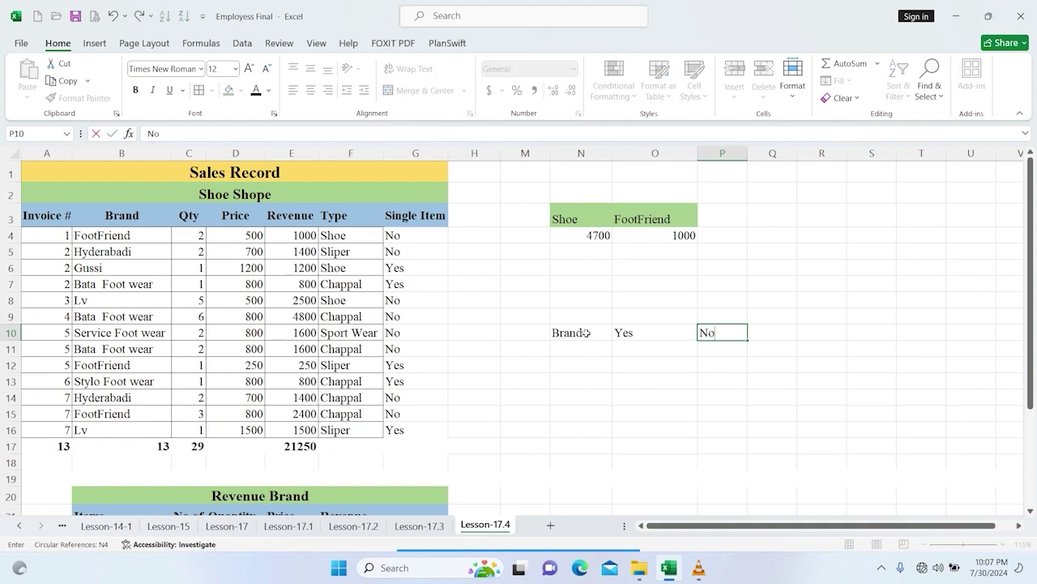
key("Return")
Enter the heading Single Items in O9, with O9:P9 above the Yes and No labels selected.
left_click(634, 316)
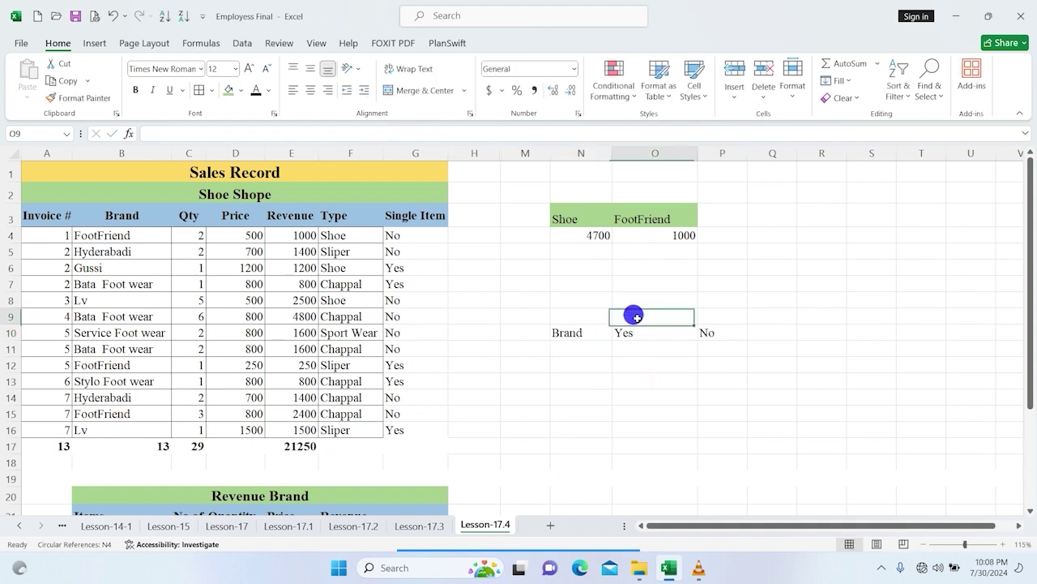
left_click_drag(698, 315, 706, 315)
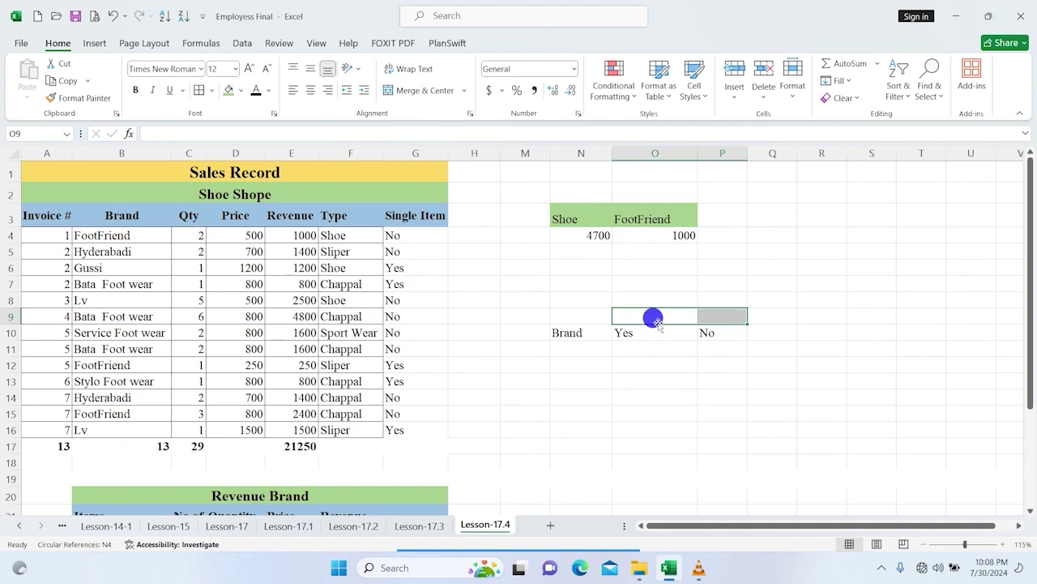
type("Si")
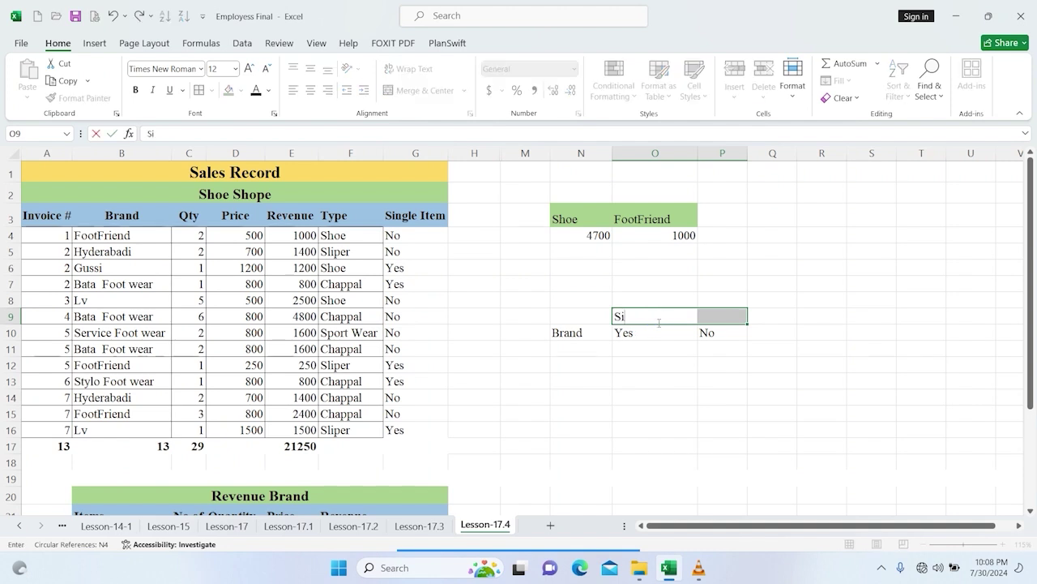
type("ngle Items")
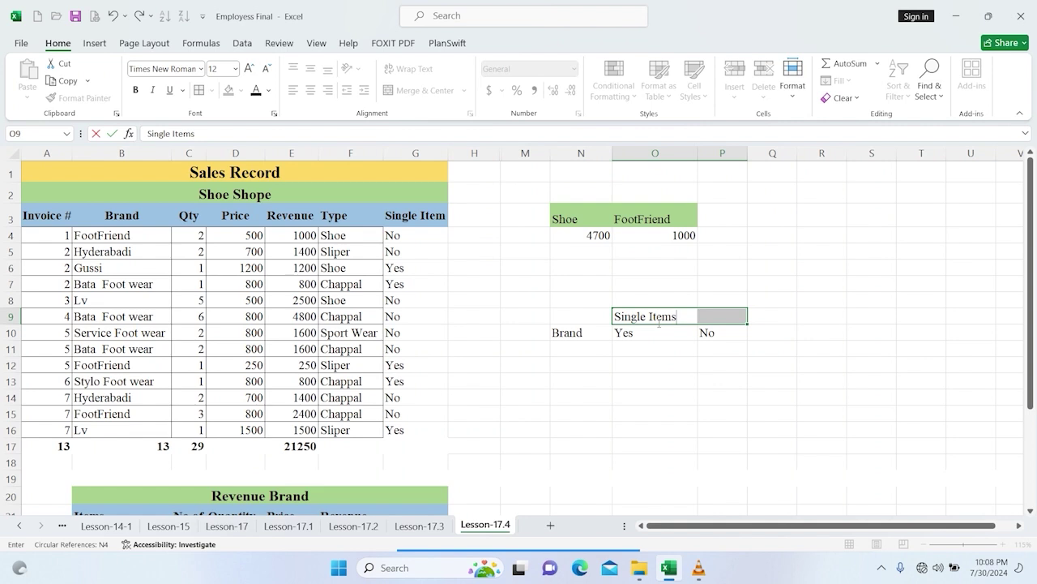
key("Return")
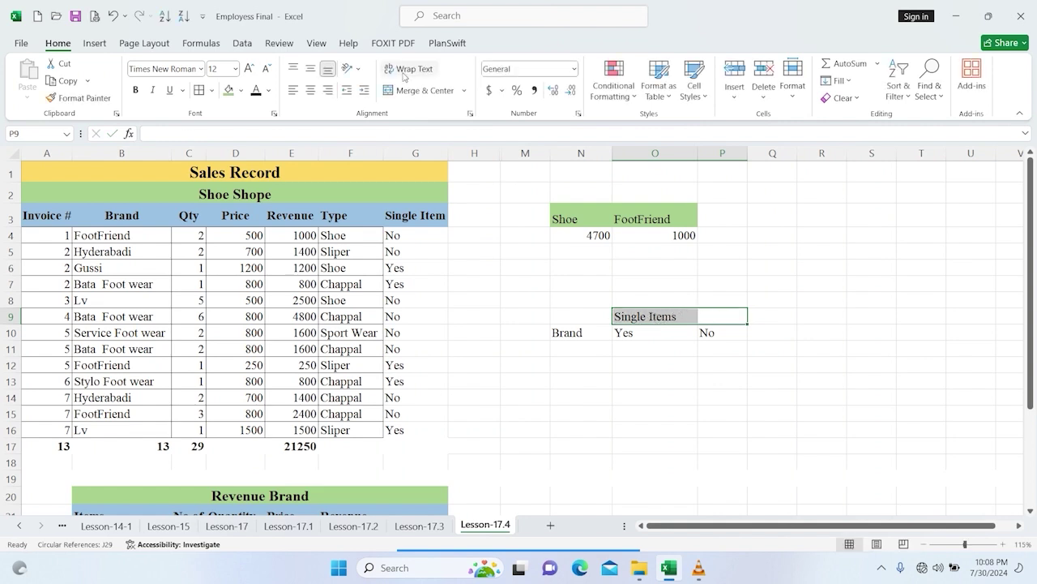
Set the horizontal alignment of O9:P9 to Center Across Selection so the Single Items heading spans both columns.
left_click(578, 115)
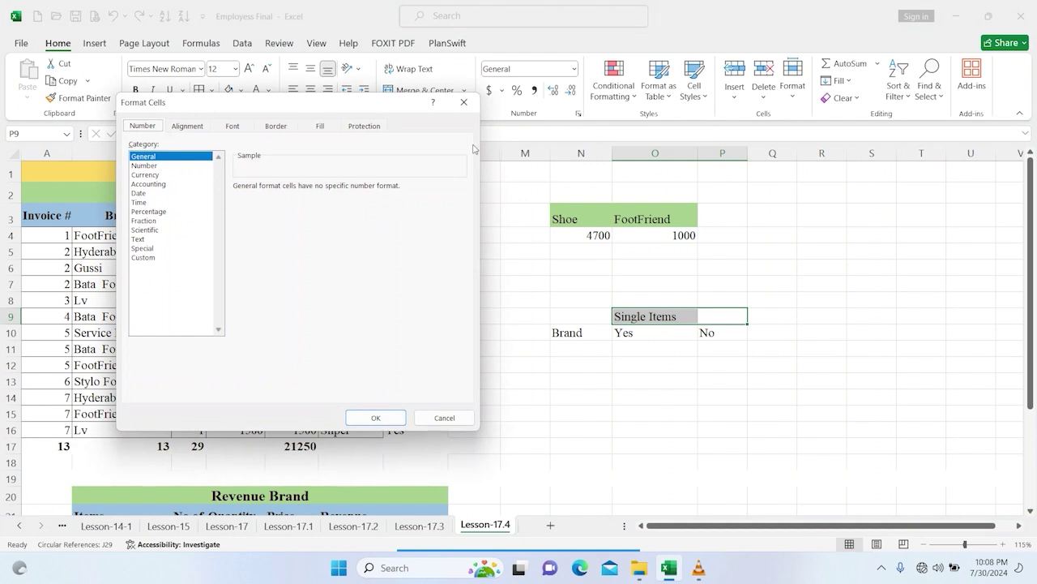
left_click(189, 126)
left_click(174, 171)
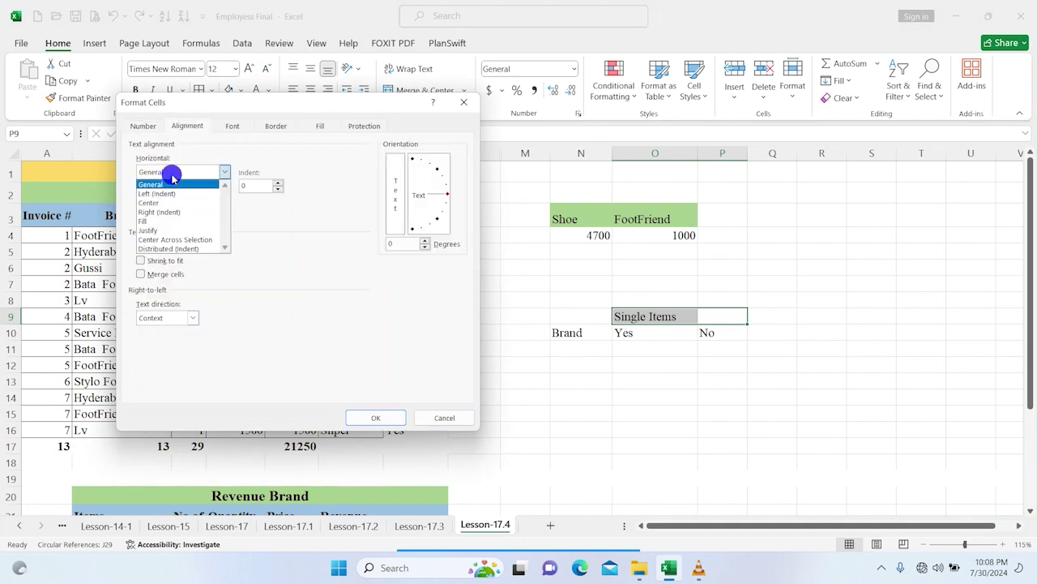
left_click(177, 240)
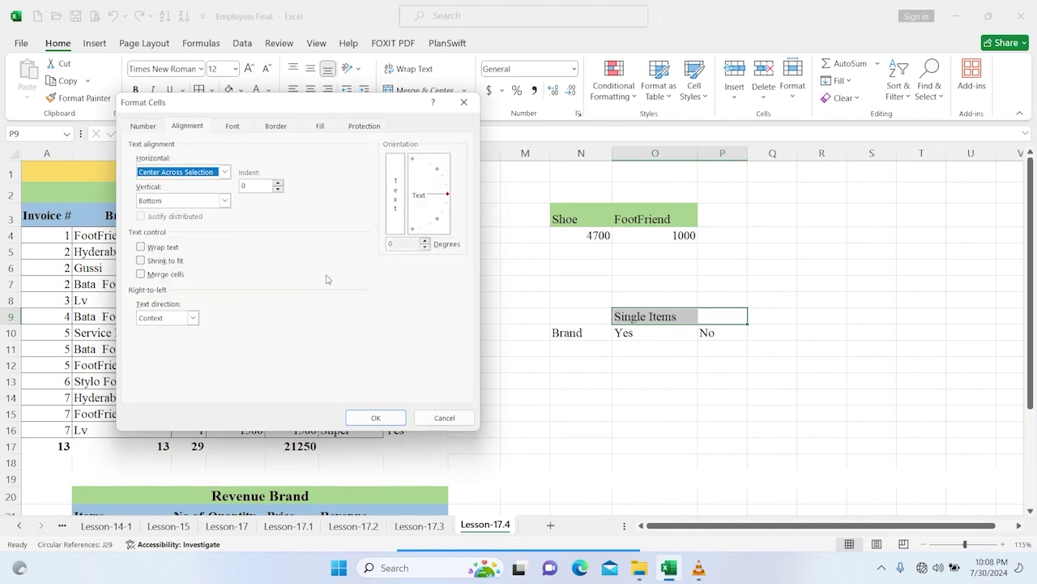
left_click(376, 417)
left_click(636, 426)
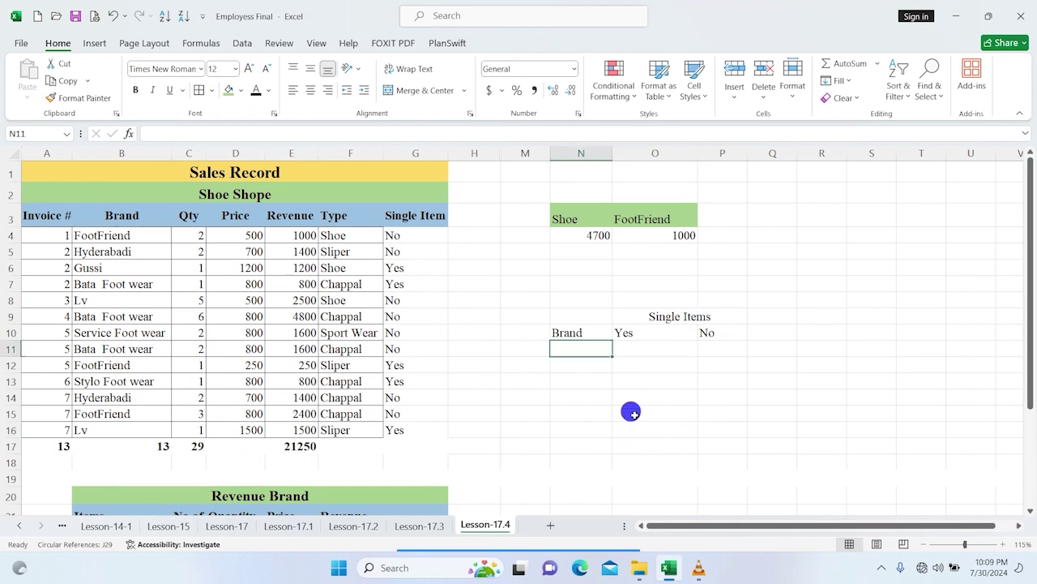
Enter =UNIQUE(B4:B16) in N11 to list each brand once, and widen column N to fit the names.
double_click(591, 347)
type("=uni")
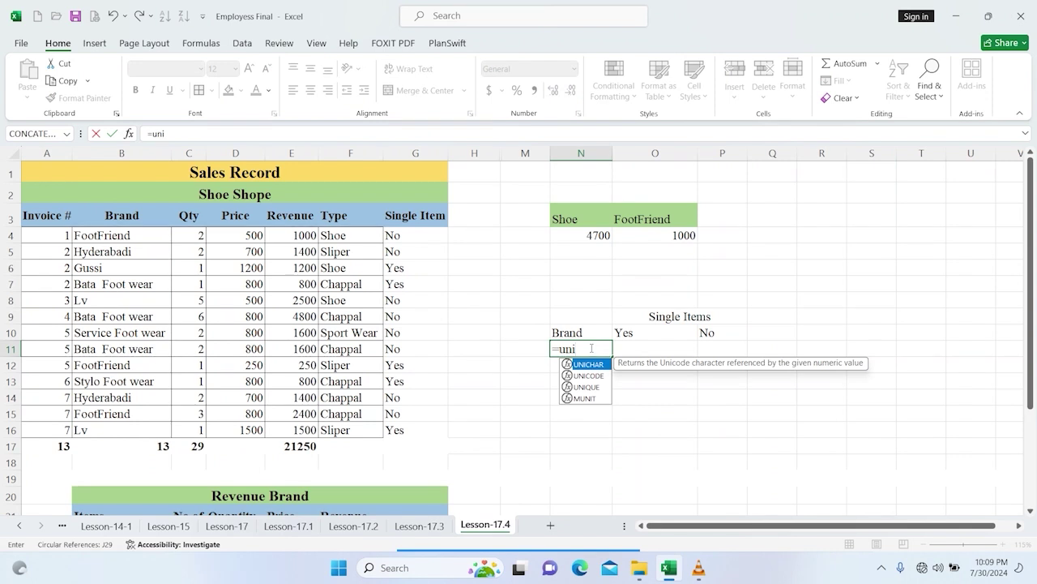
type("q")
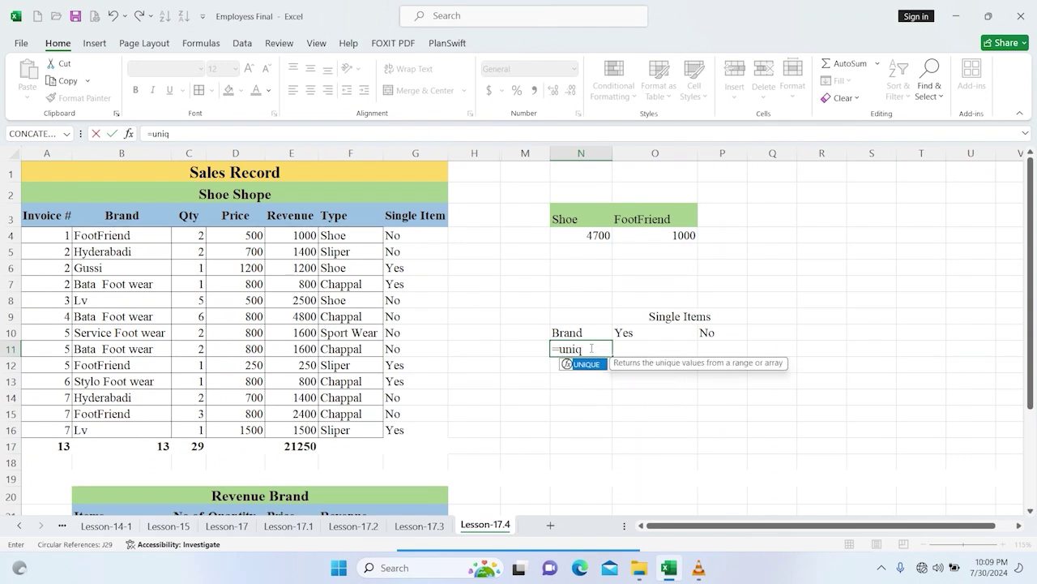
type("ue")
key("Tab")
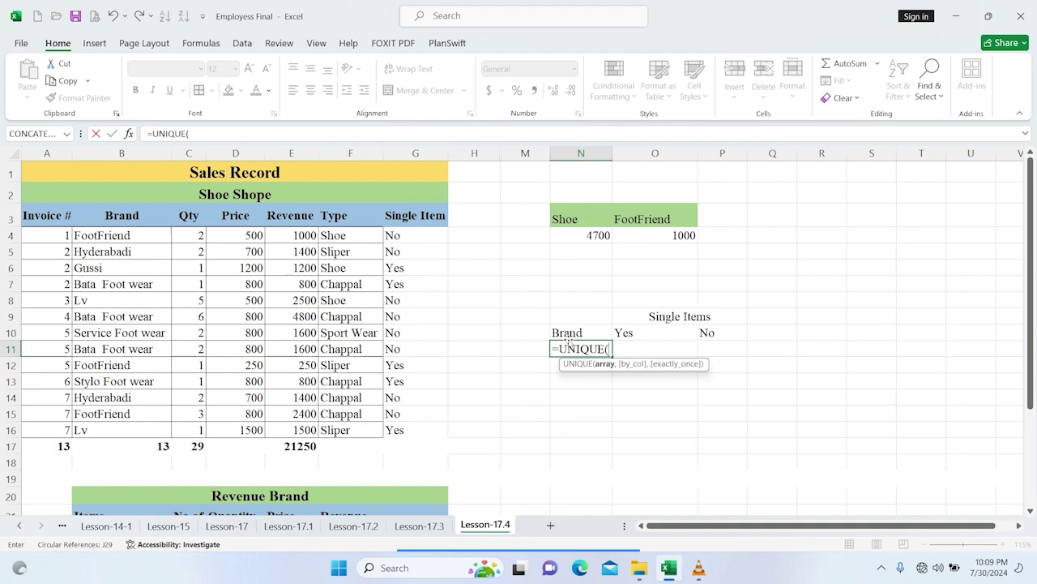
left_click_drag(103, 233, 103, 426)
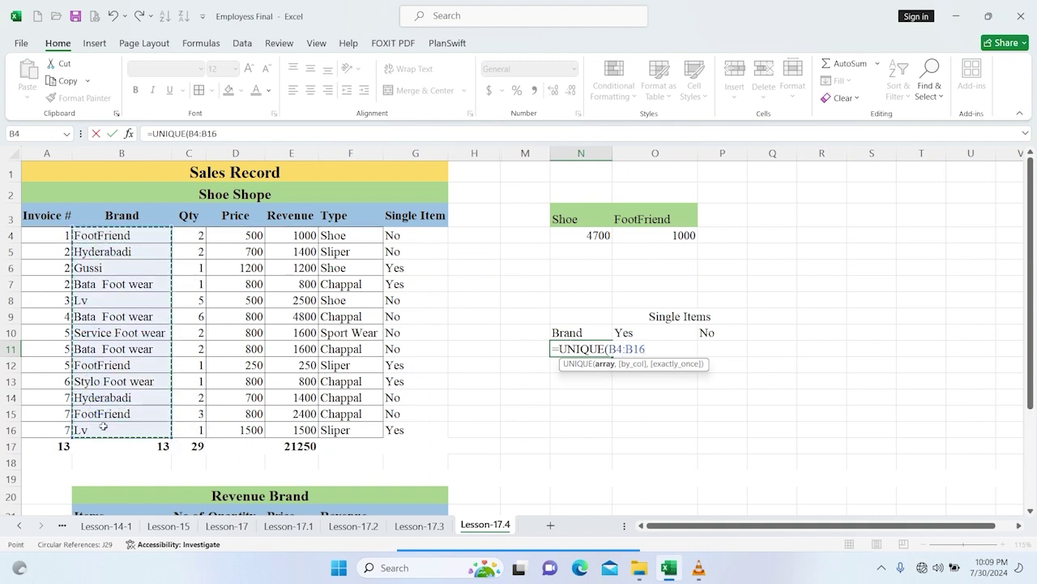
type(")")
key("Return")
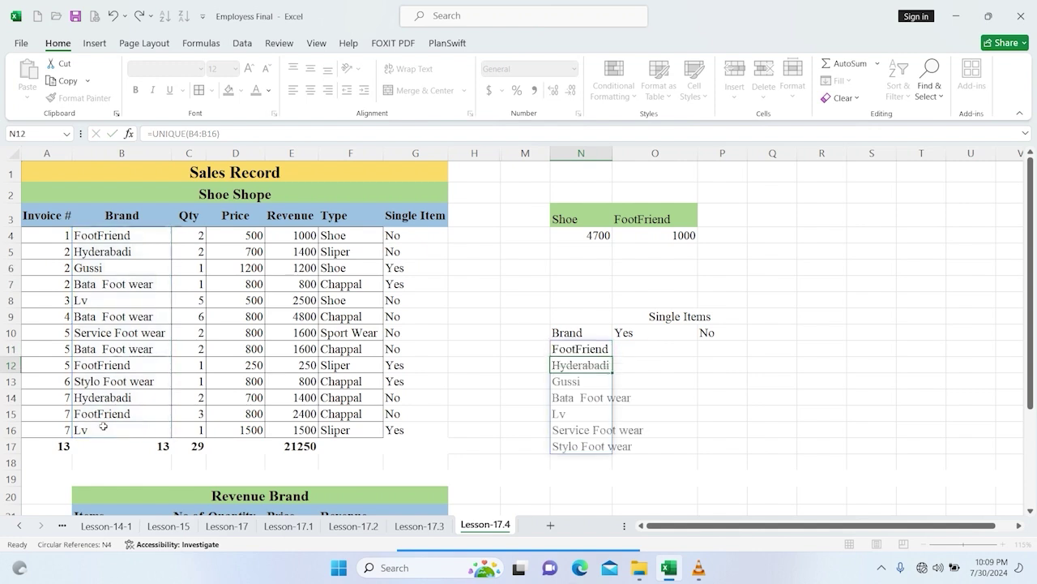
double_click(612, 152)
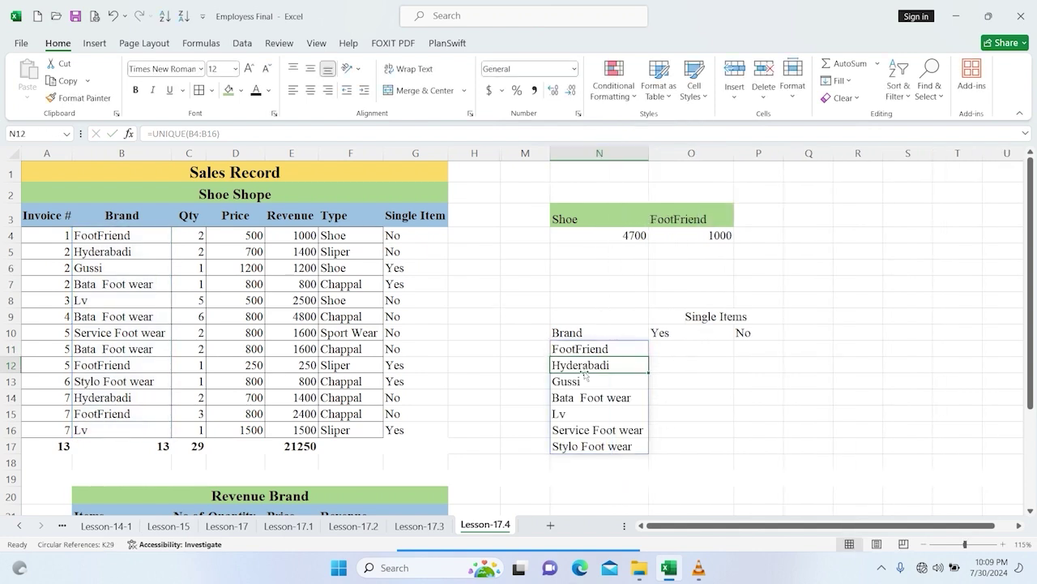
left_click(586, 398)
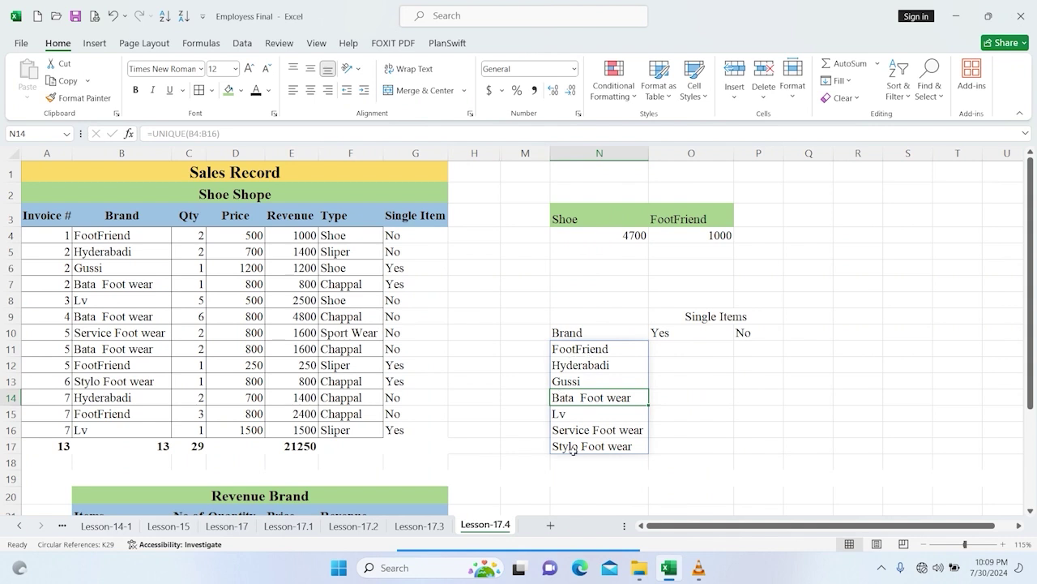
Start a SUMIFS formula in O11 with sum range E4:E16, first criteria range B4:B16 and criterion N11.
left_click(715, 348)
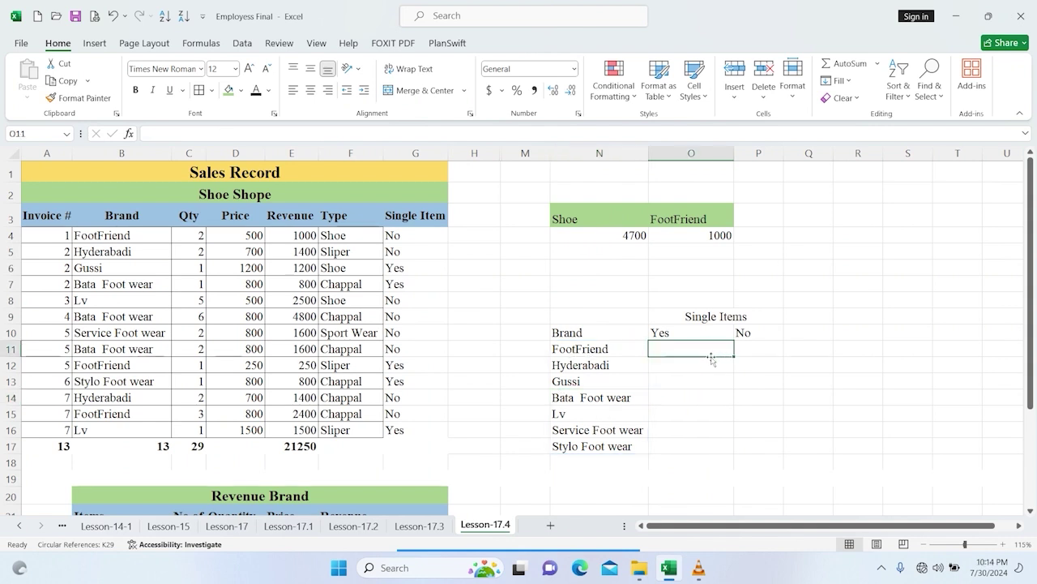
double_click(718, 348)
type("=sumifs")
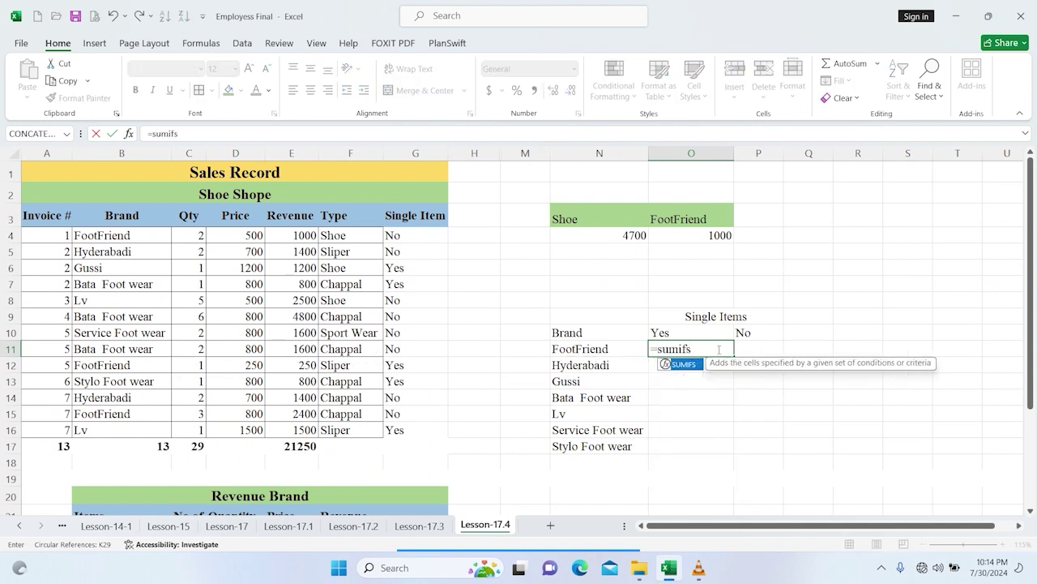
key("Tab")
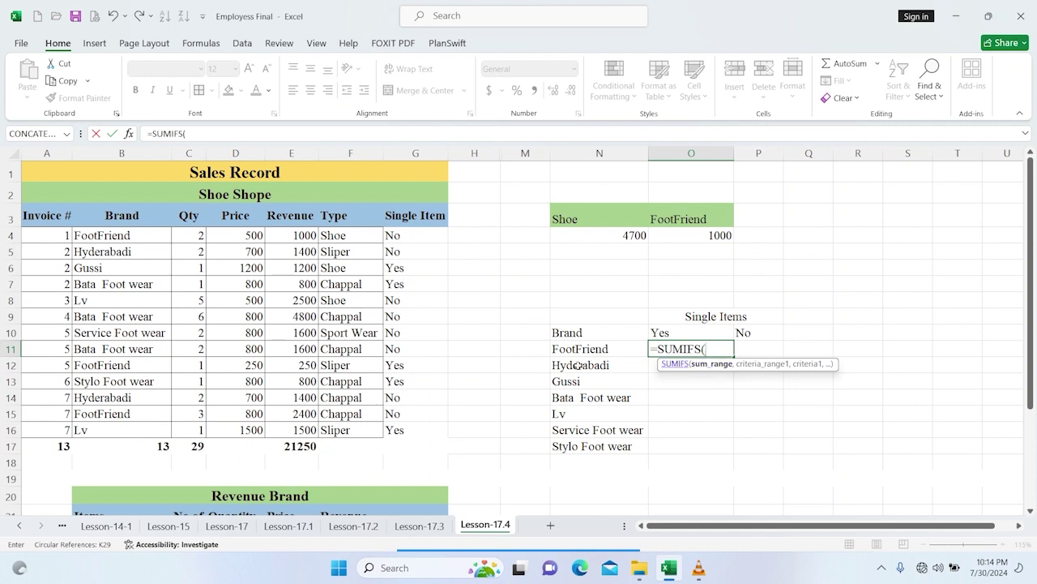
left_click_drag(297, 236, 297, 428)
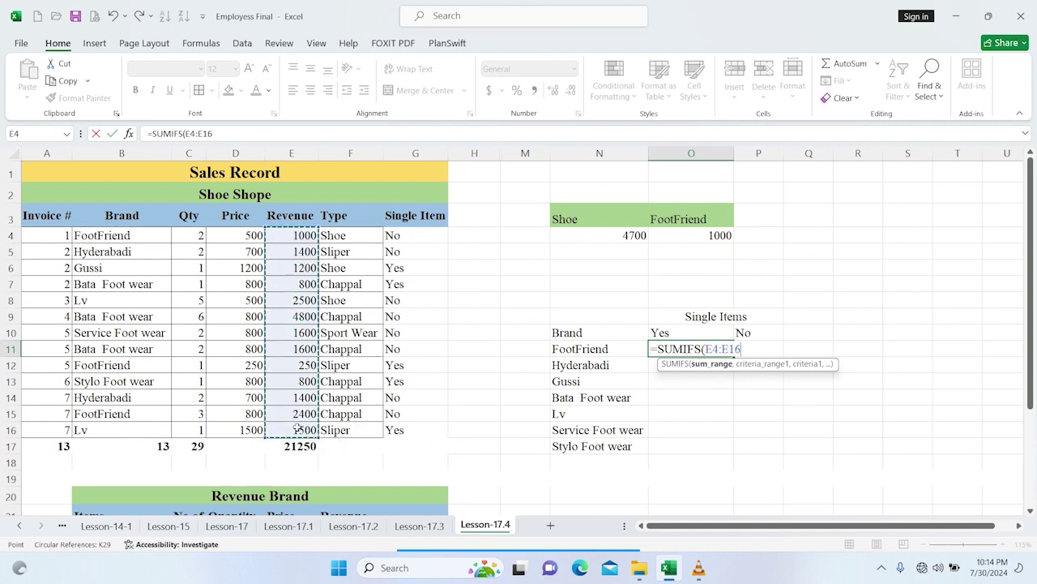
type(",")
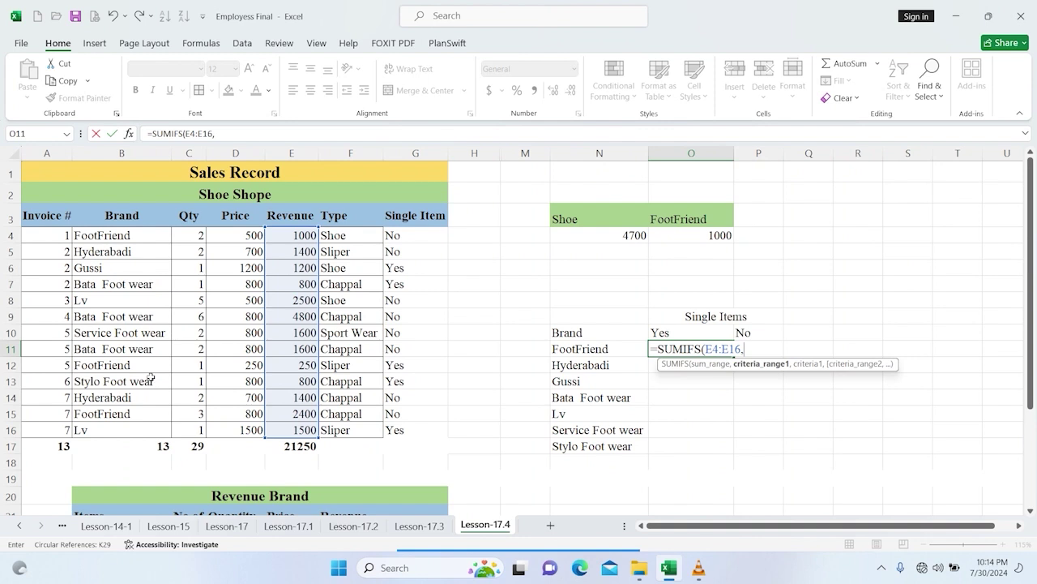
left_click_drag(109, 235, 111, 425)
type(",")
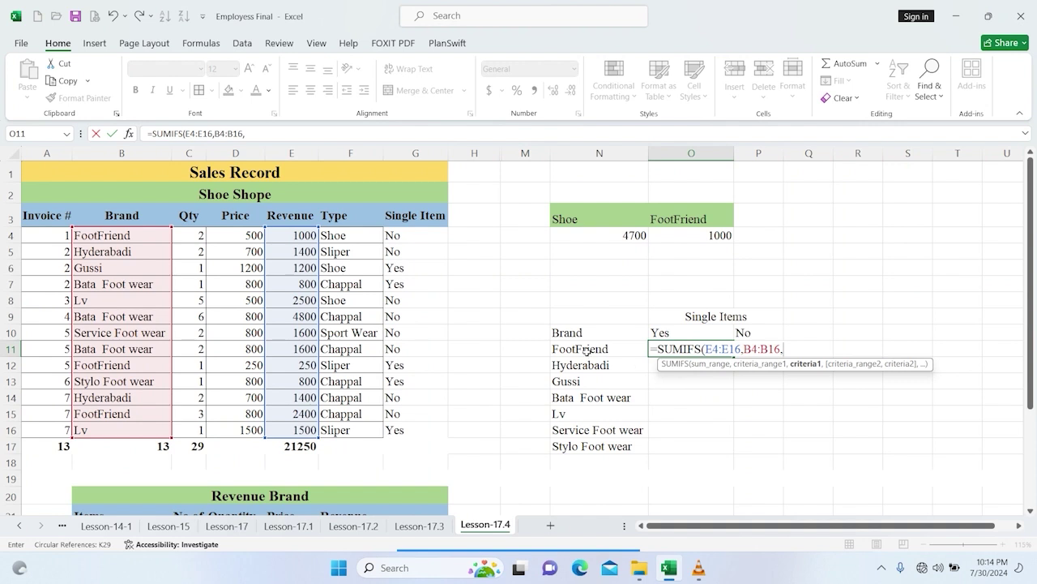
left_click(587, 348)
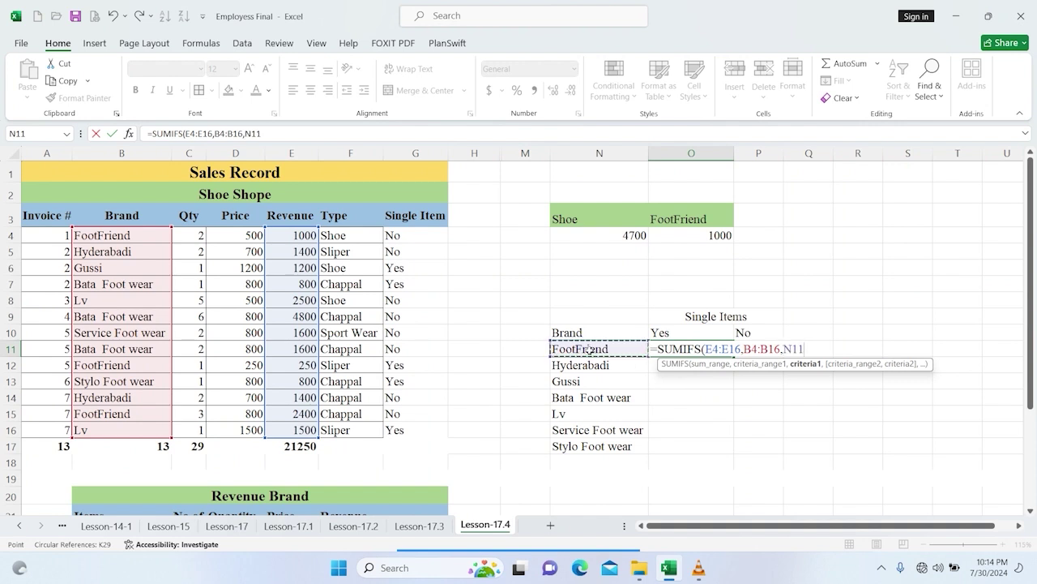
Complete the O11 SUMIFS formula with second criteria range G4:G16 and criterion O10.
type(",")
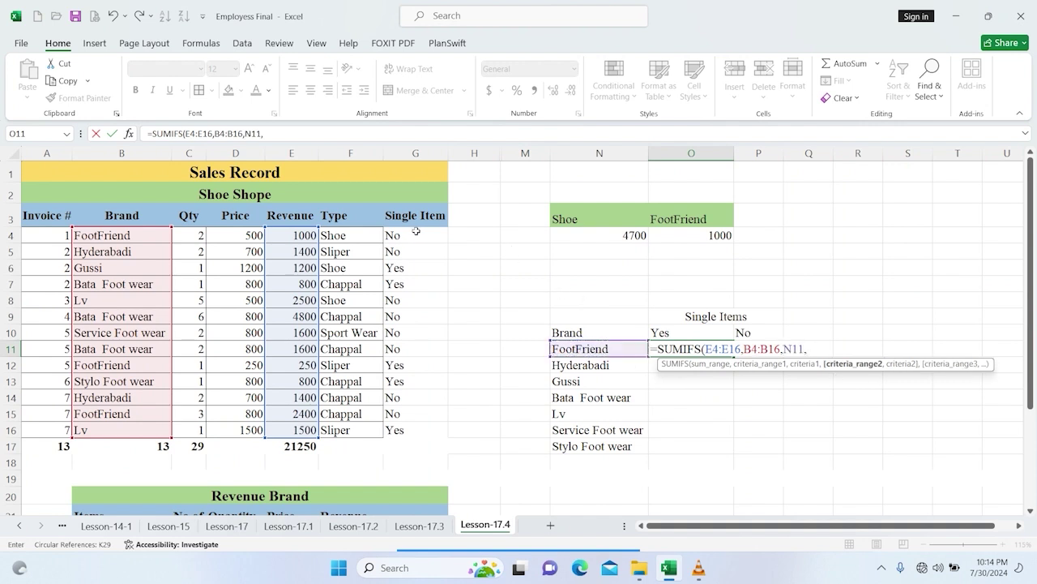
left_click_drag(389, 235, 382, 427)
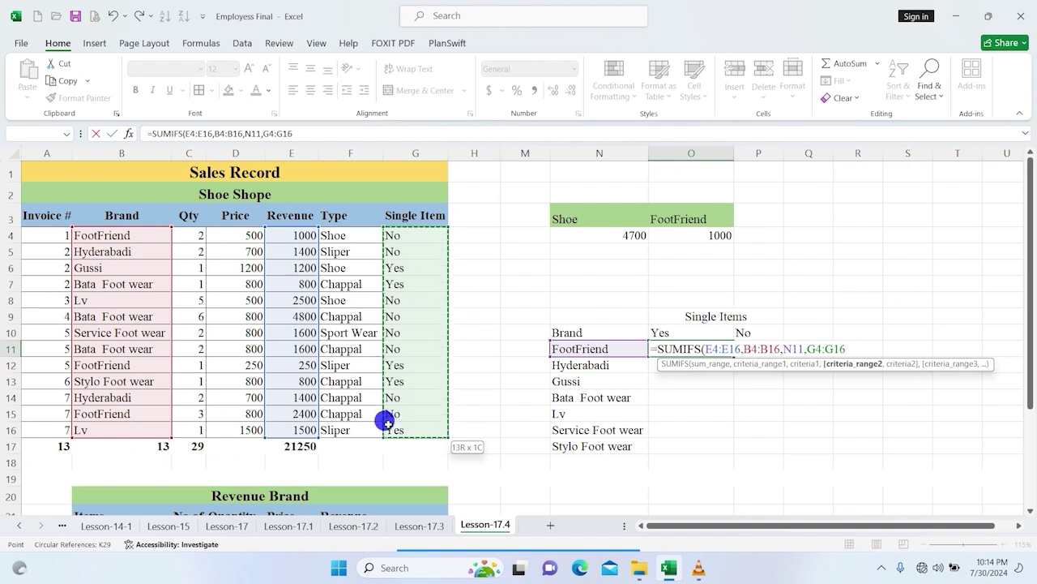
type(",")
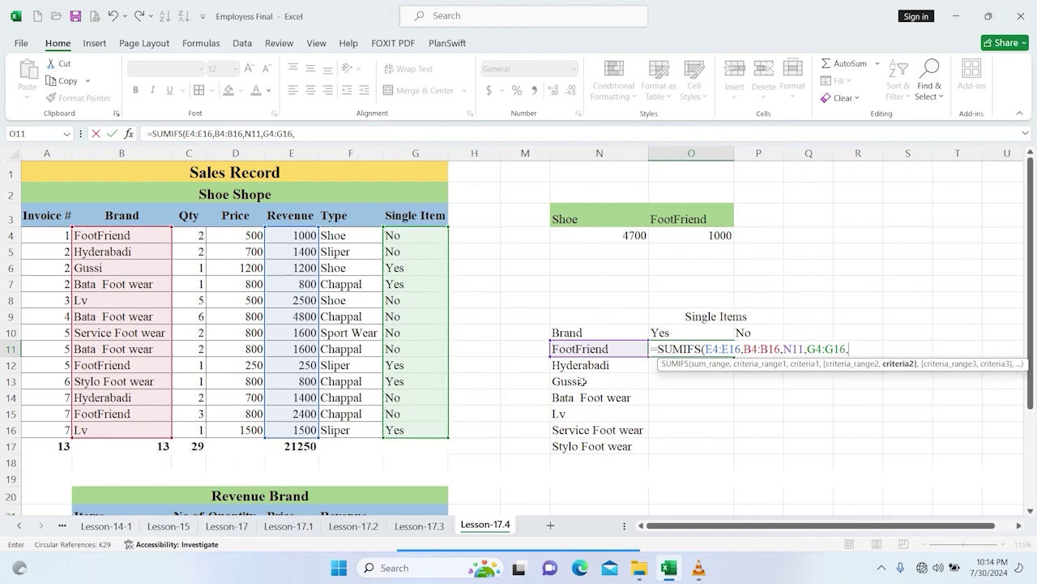
left_click(686, 331)
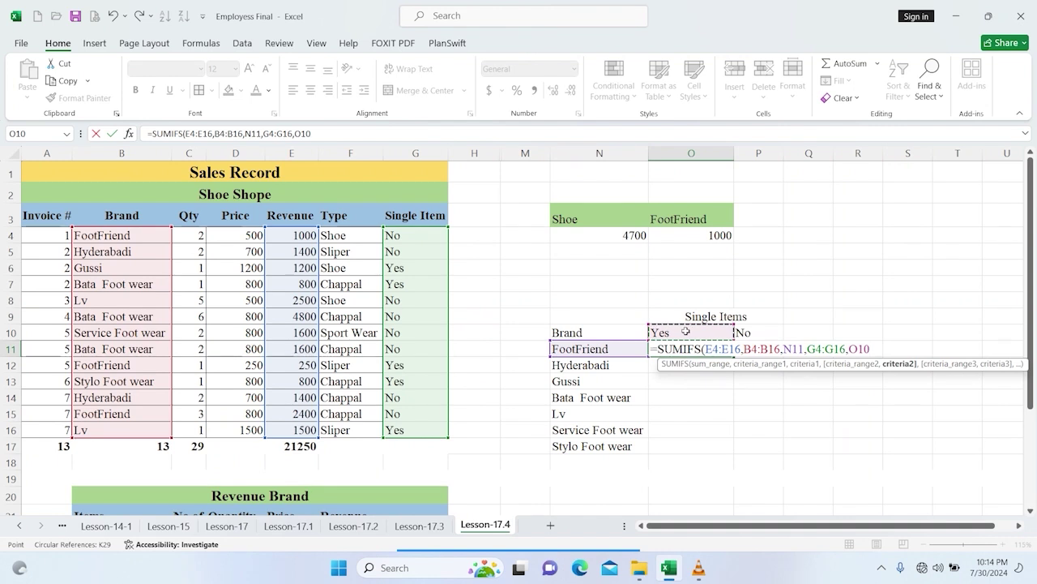
type(")")
key("Return")
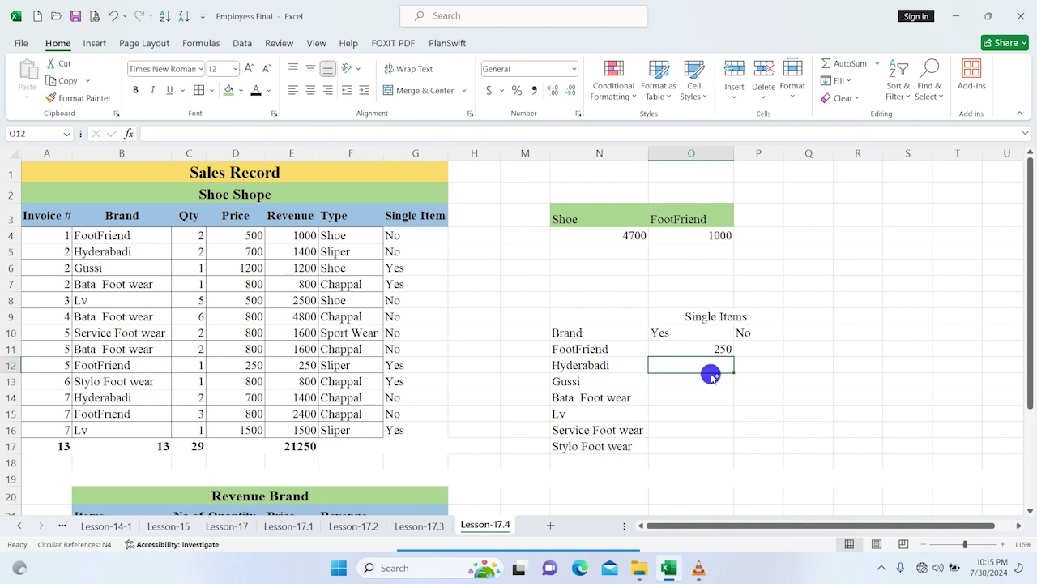
Make the ranges E4:E16, B4:B16 and G4:G16 absolute in the O11 formula, and fill it down to O17.
left_click(725, 346)
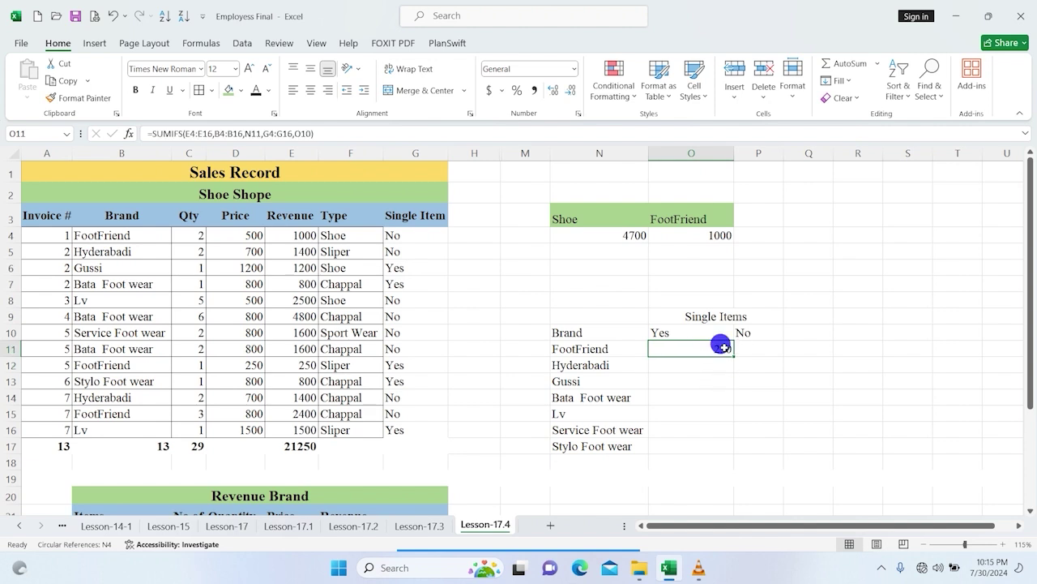
double_click(722, 345)
left_click_drag(706, 349, 740, 348)
key("F4")
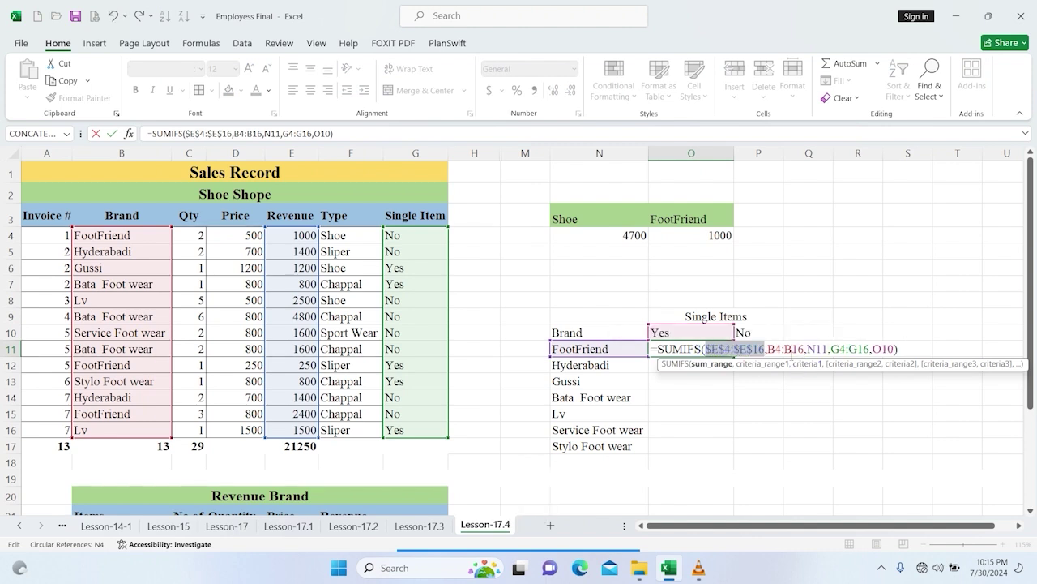
mouse_move(765, 349)
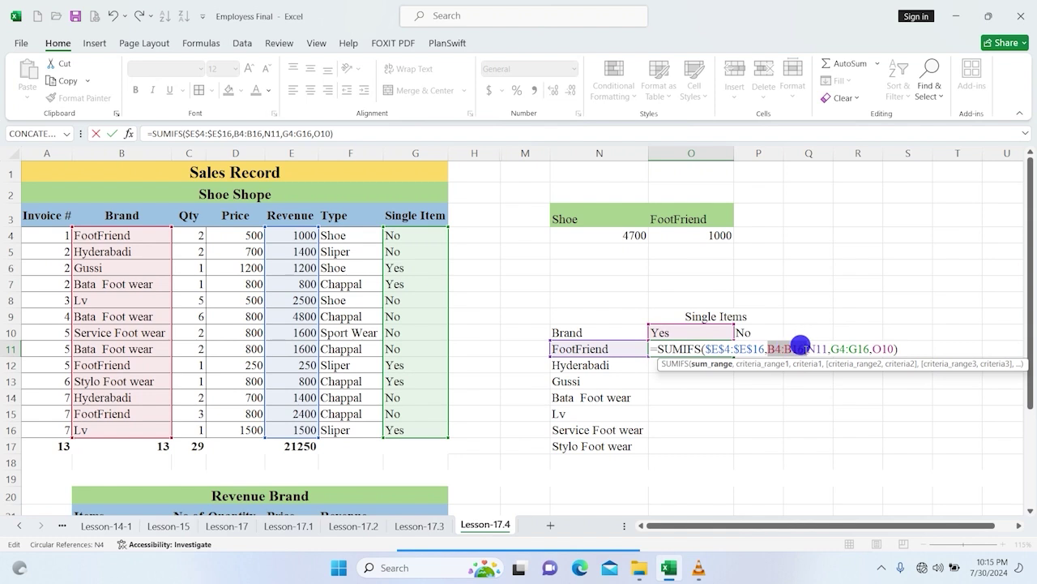
left_click_drag(768, 348, 802, 348)
key("F4")
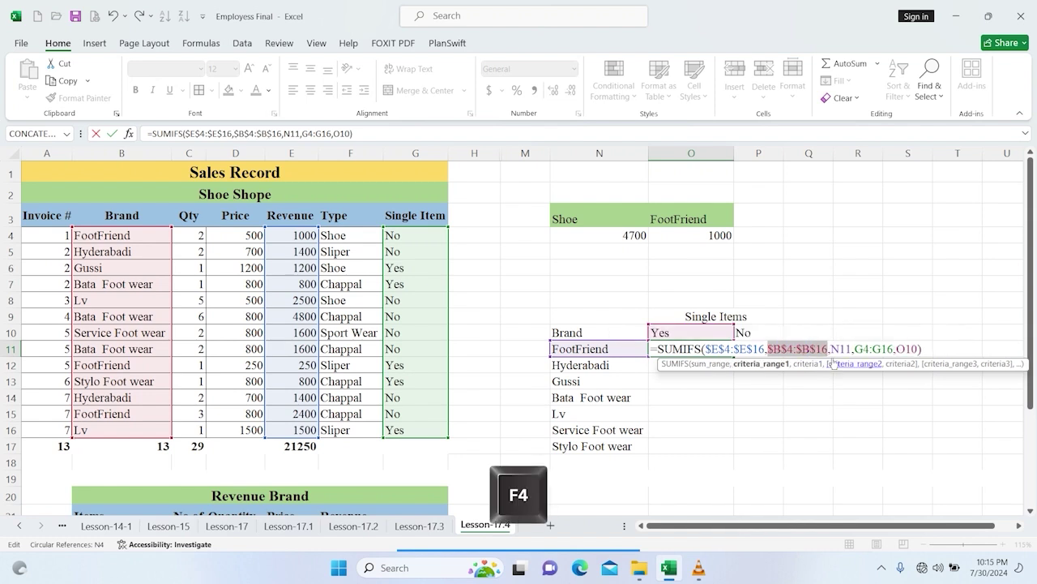
left_click_drag(855, 348, 892, 347)
key("F4")
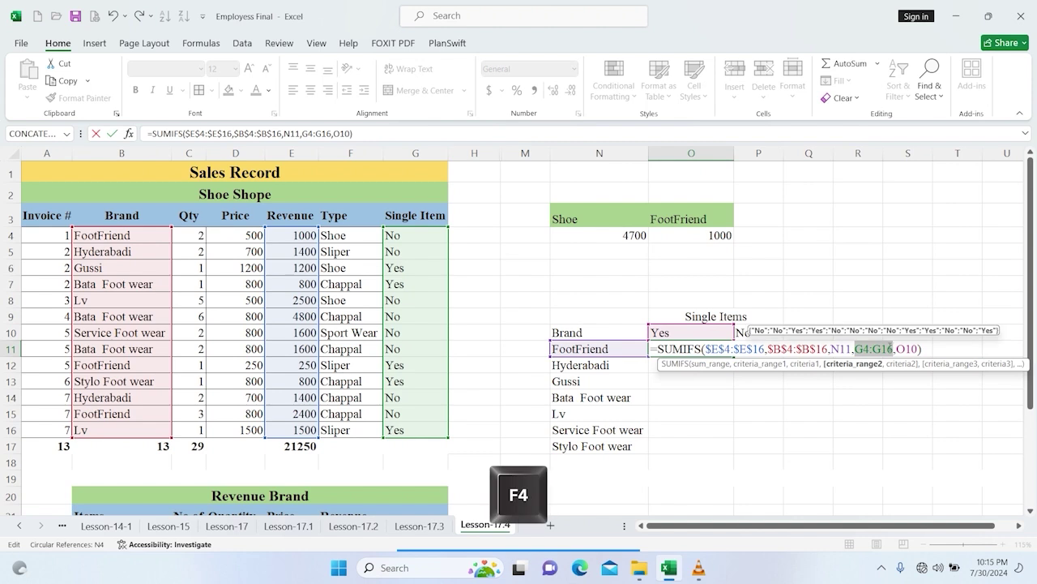
key("Return")
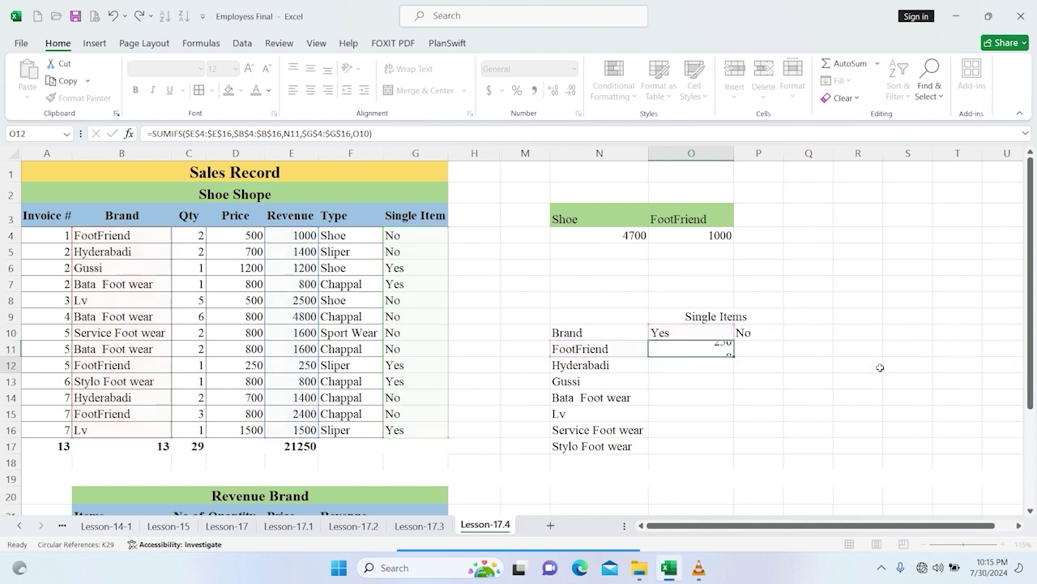
left_click(729, 347)
left_click_drag(731, 348, 734, 436)
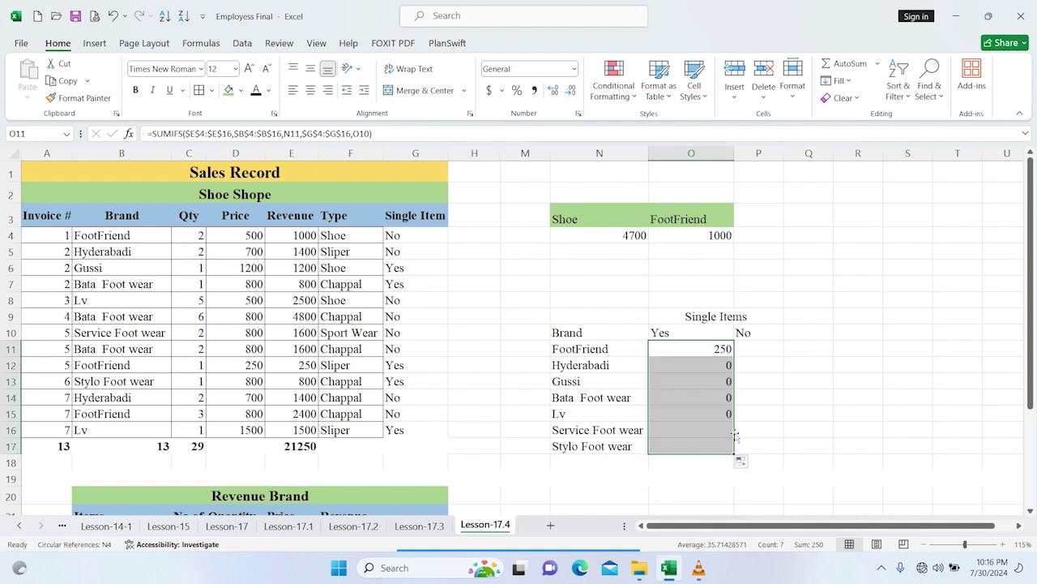
Make the first criterion reference N11 absolute in the O11 SUMIFS formula and fill it down to O17.
double_click(725, 347)
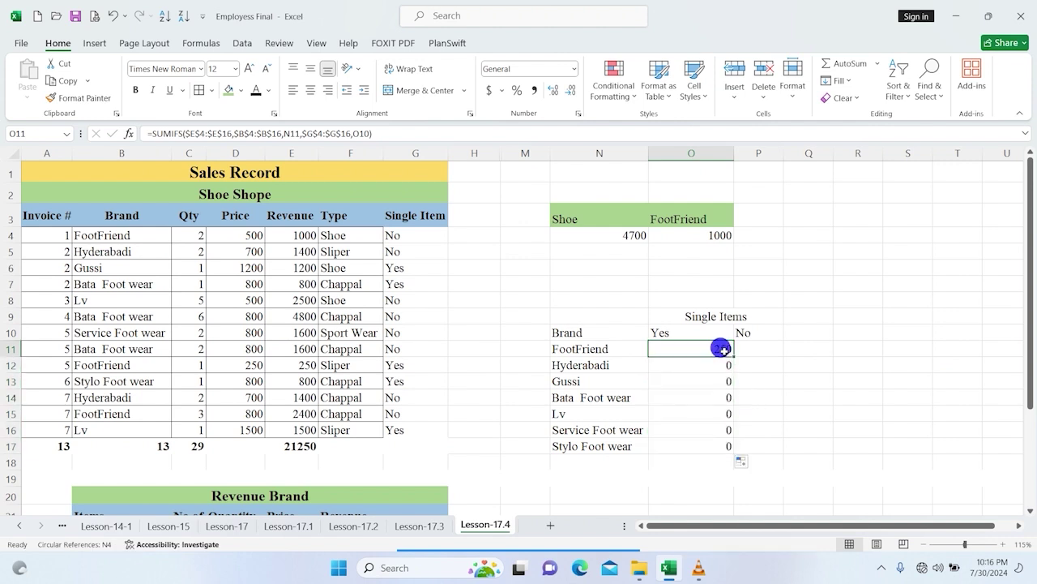
key("Return")
double_click(713, 366)
key("Escape")
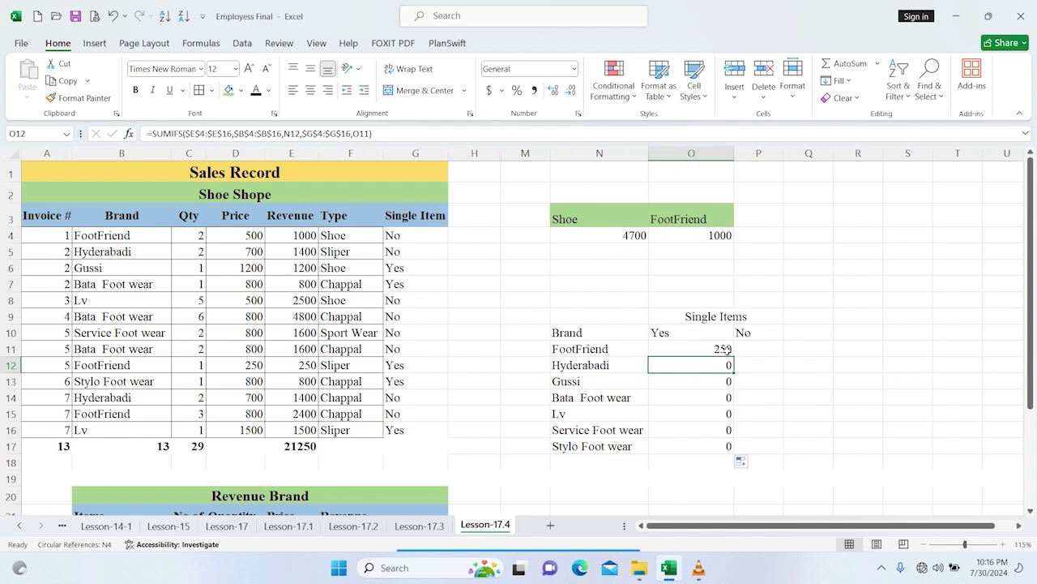
double_click(727, 347)
left_click_drag(831, 347, 851, 348)
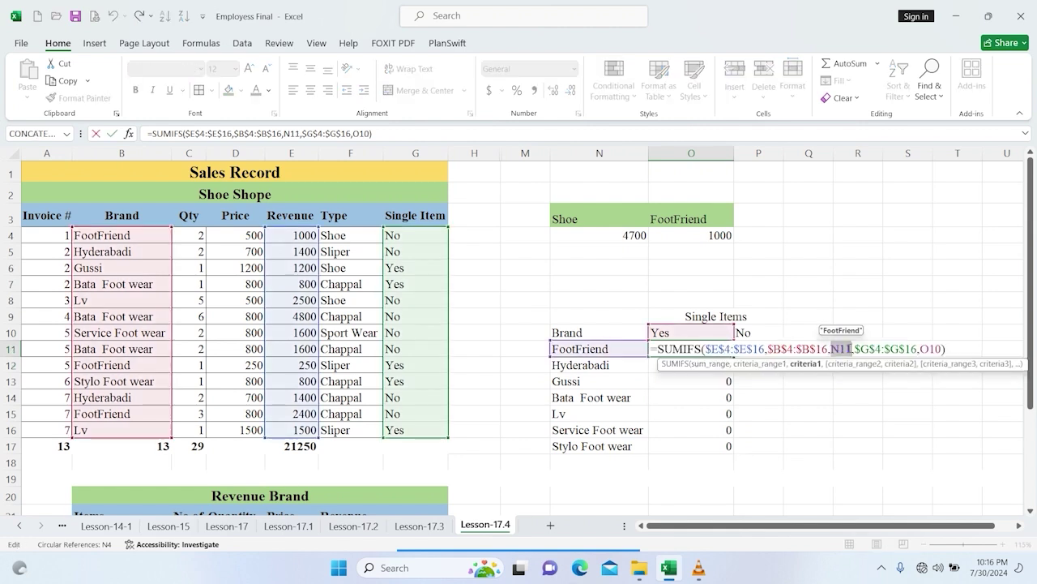
key("F4")
key("Return")
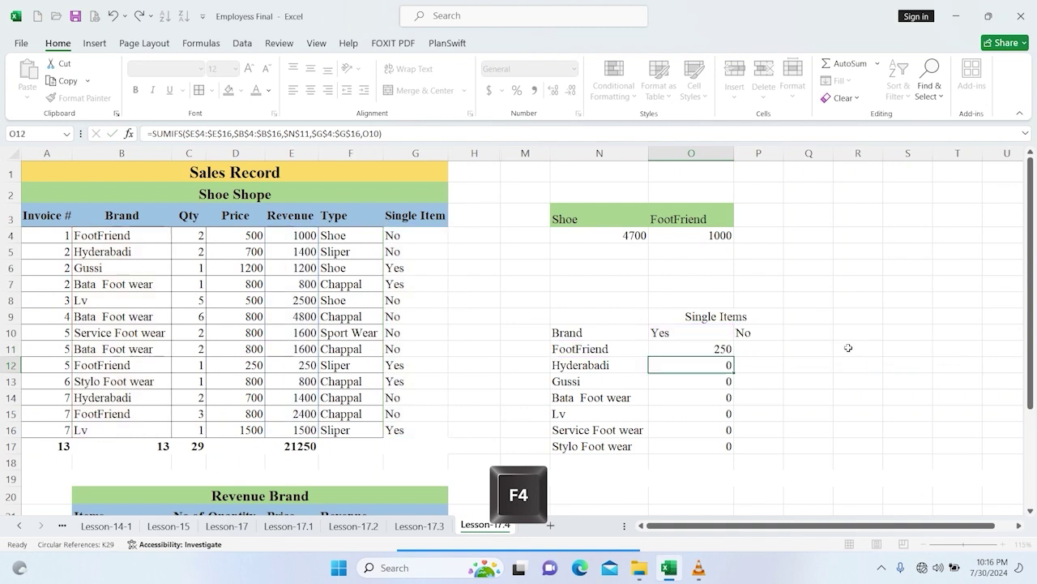
left_click(700, 348)
left_click_drag(732, 356, 727, 447)
Make the second criterion reference O10 absolute in the O11 SUMIFS formula and fill it down to O17.
left_click(727, 347)
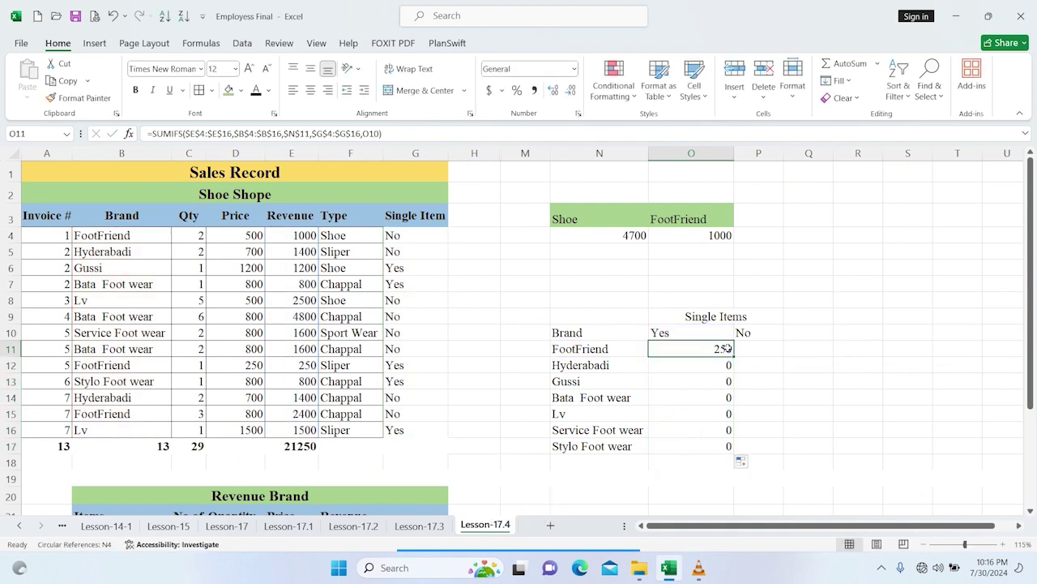
double_click(727, 347)
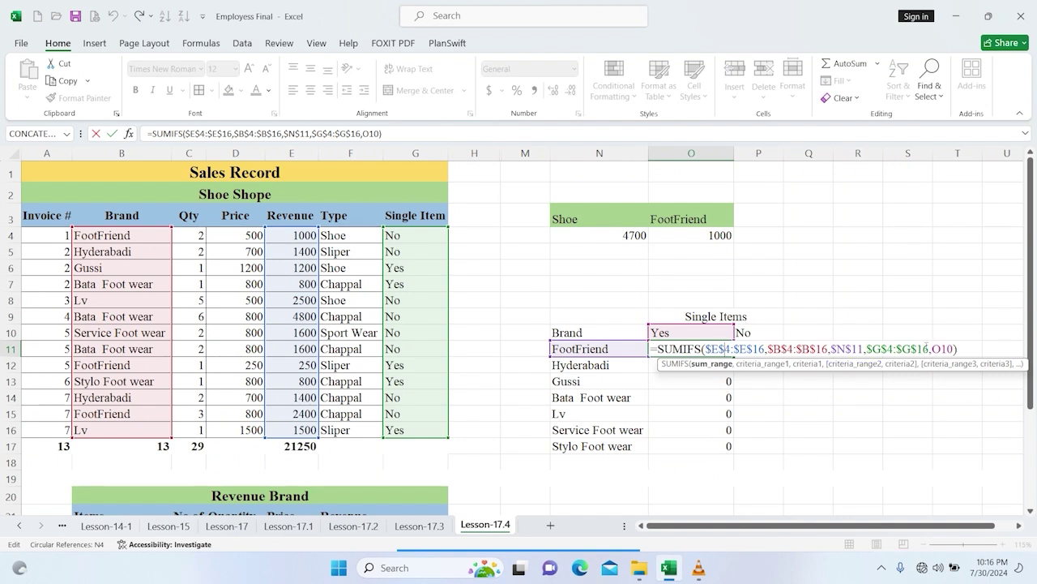
double_click(942, 349)
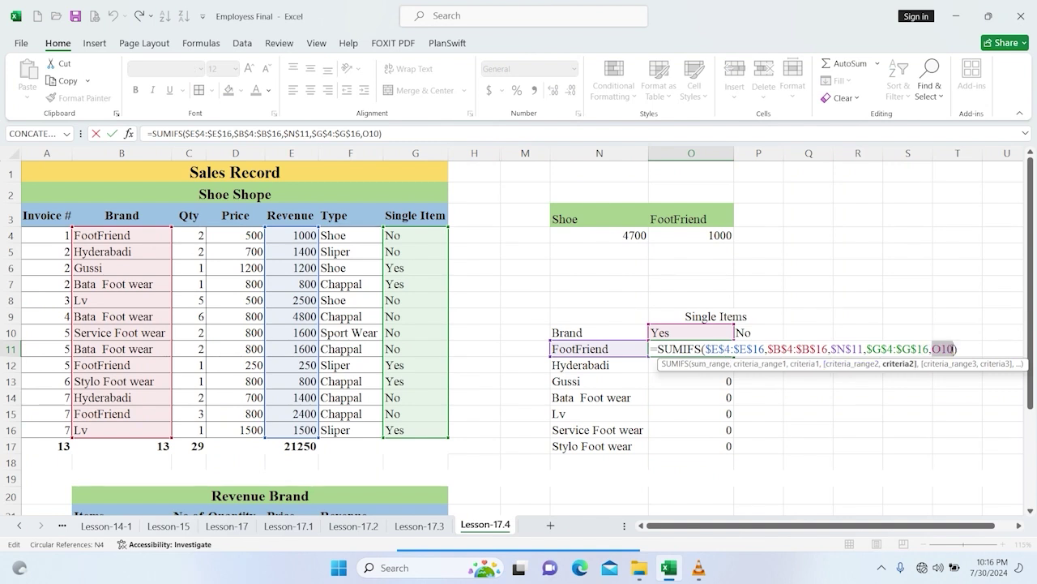
key("F4")
key("Return")
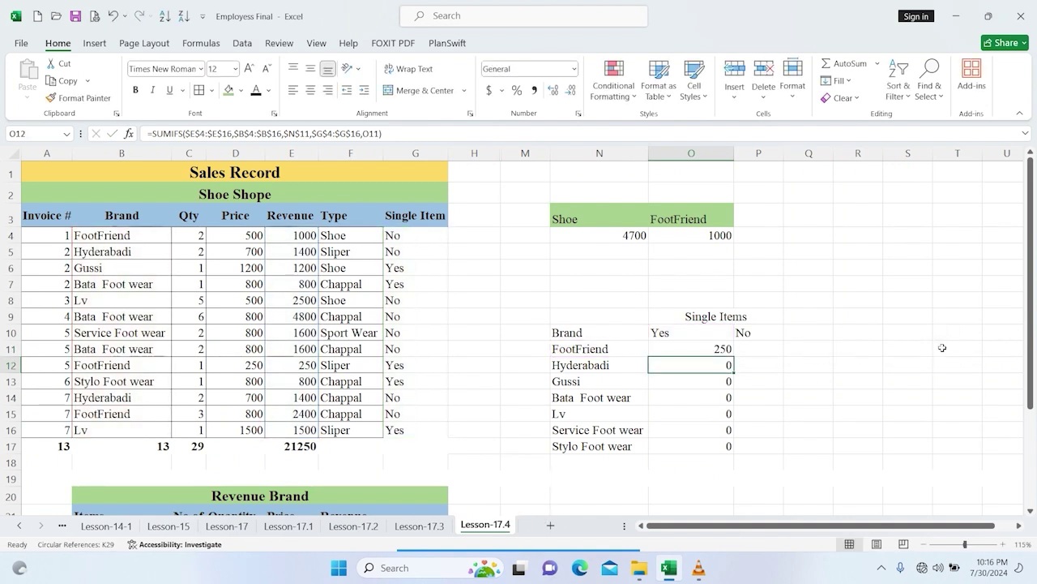
left_click(727, 347)
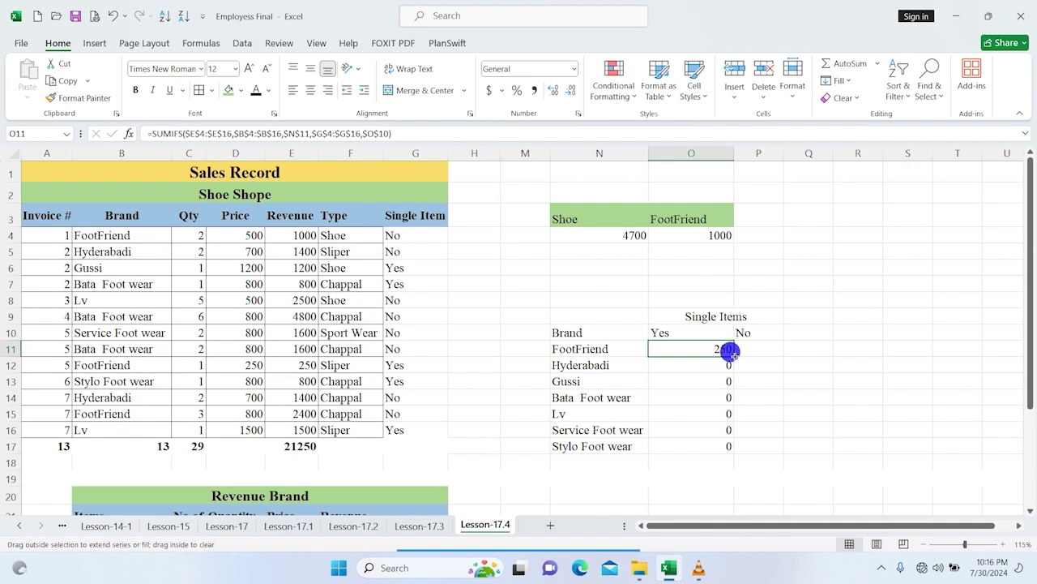
double_click(733, 357)
Change the $N$11 criterion in the O12 formula to the relative reference N11.
double_click(724, 362)
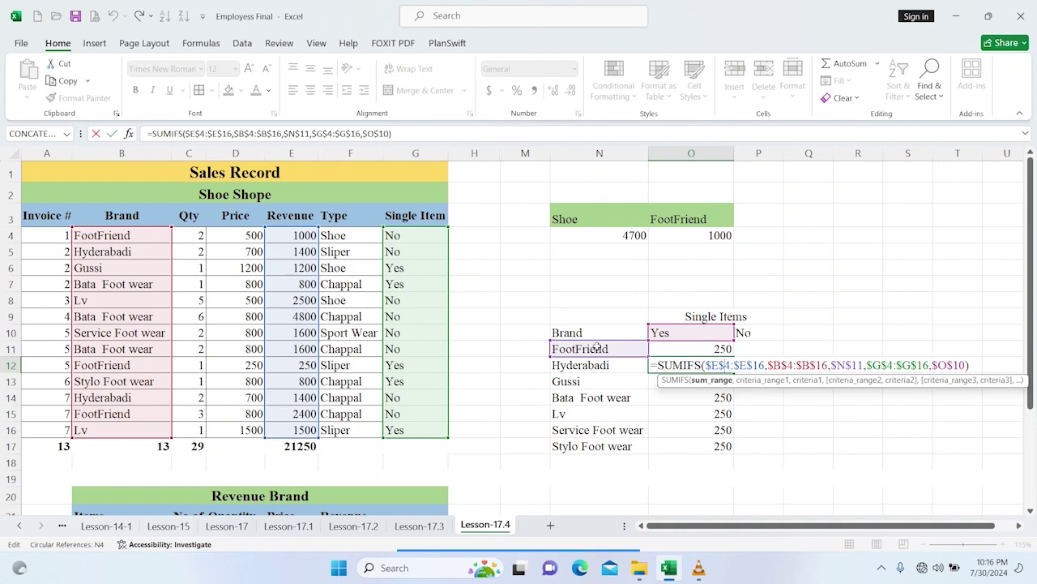
left_click(844, 362)
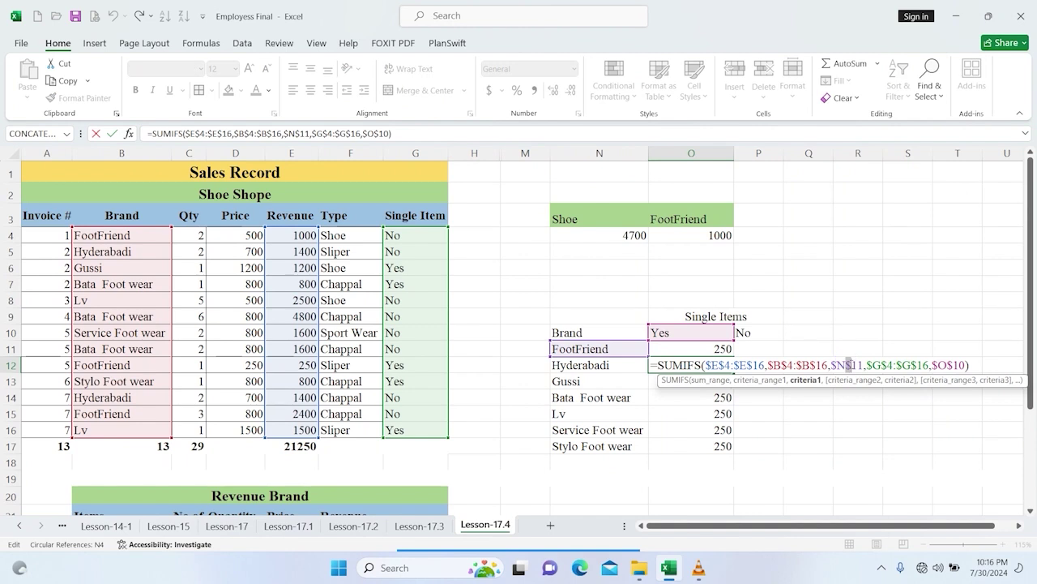
left_click_drag(829, 356, 864, 361)
key("F4")
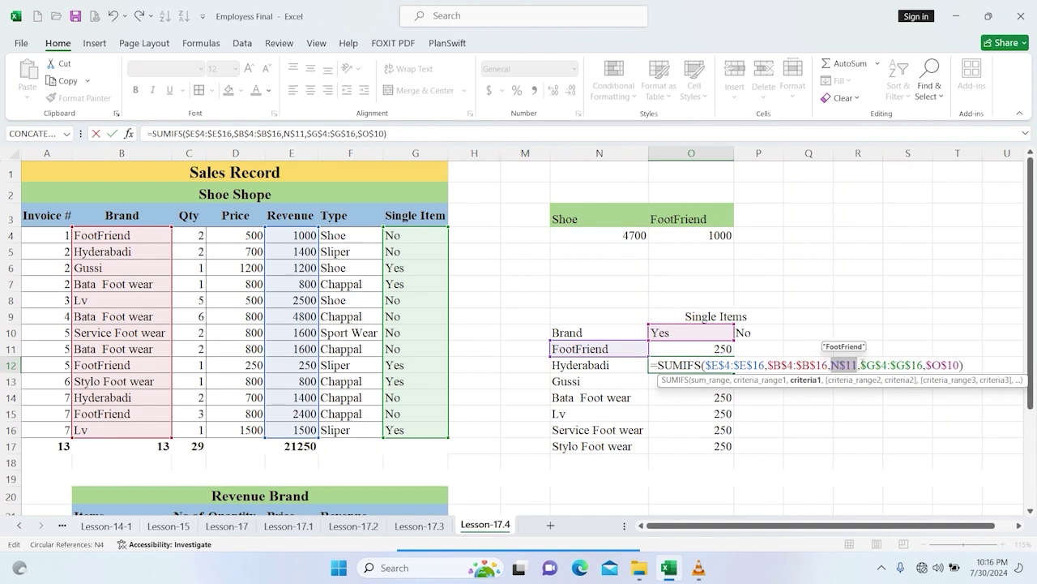
key("F4")
key("F4")
key("Return")
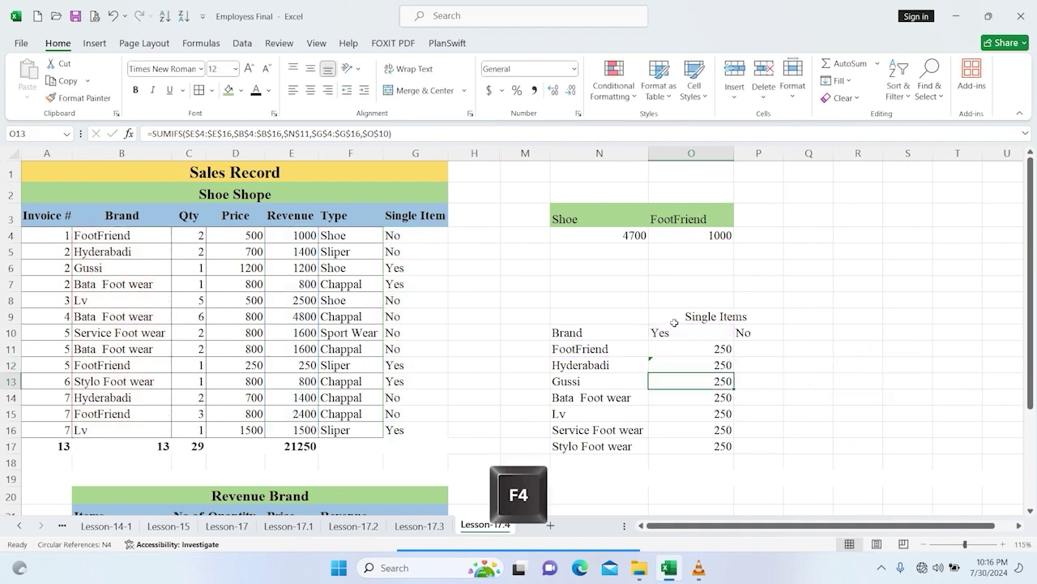
Change the $N$11 criterion in the O11 formula back to relative N11 and refill the formula down to O17.
left_click(718, 348)
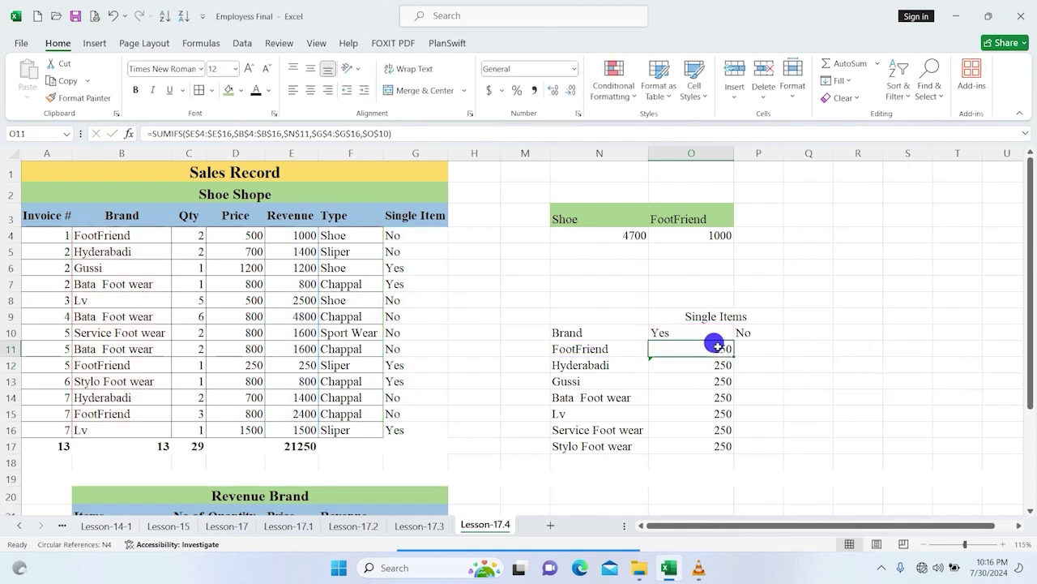
double_click(718, 348)
left_click_drag(829, 349, 861, 349)
key("F4")
key("F4")
key("F4")
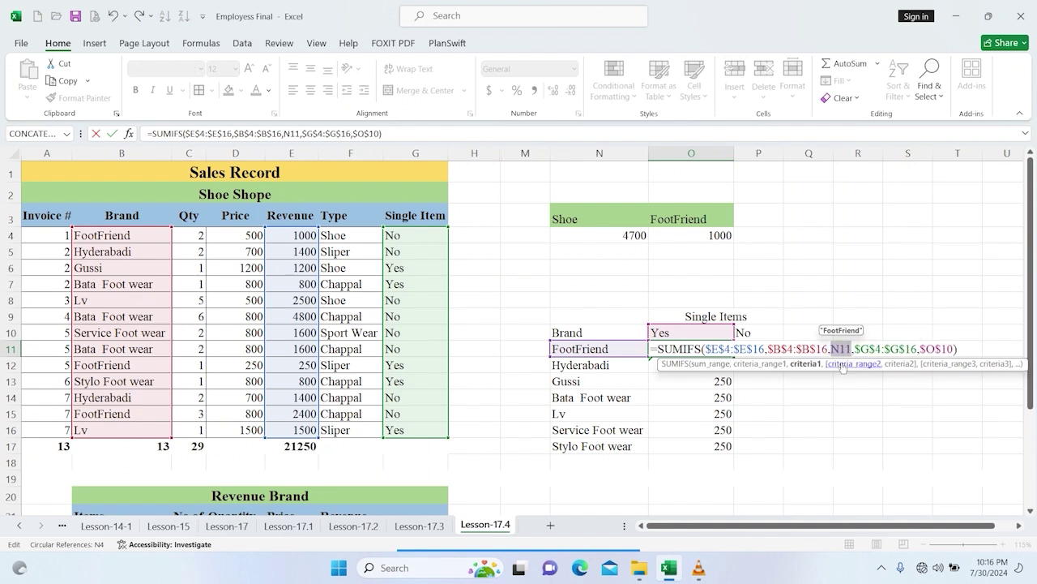
key("Return")
left_click(692, 349)
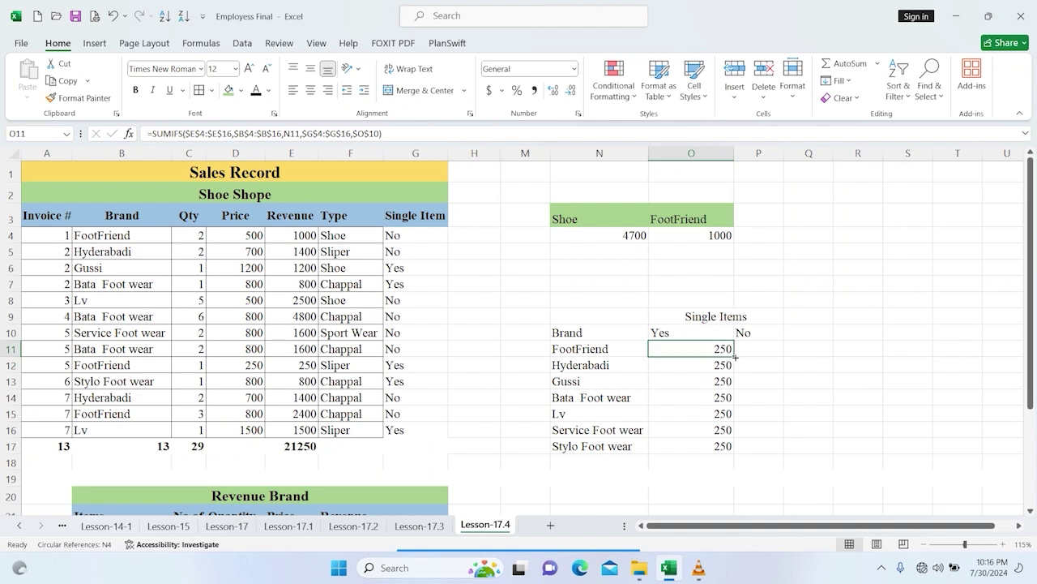
double_click(731, 356)
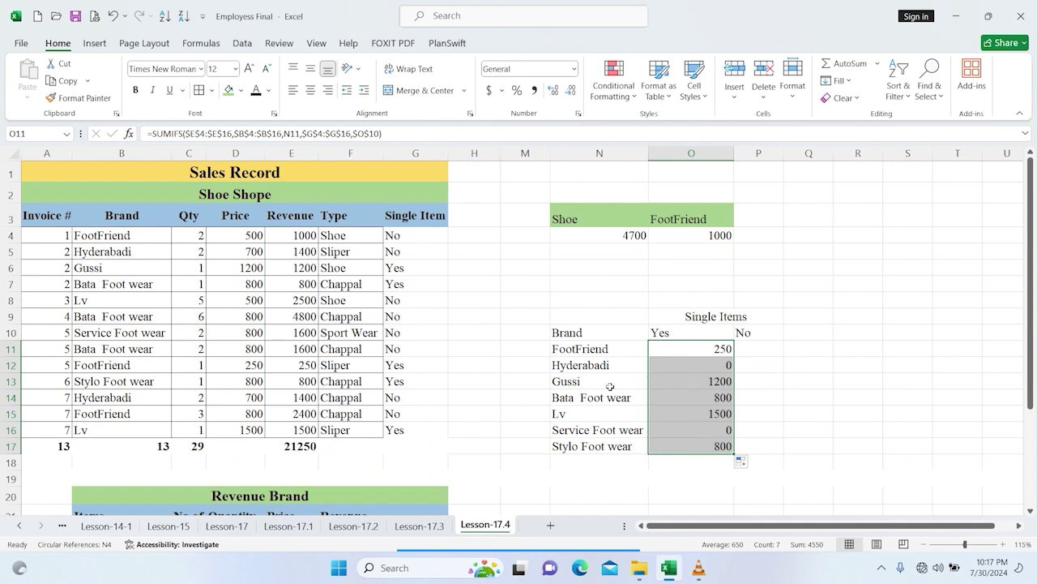
Check the Yes totals in O13:O17 against the matching brand rows in the sales record.
left_click(706, 381)
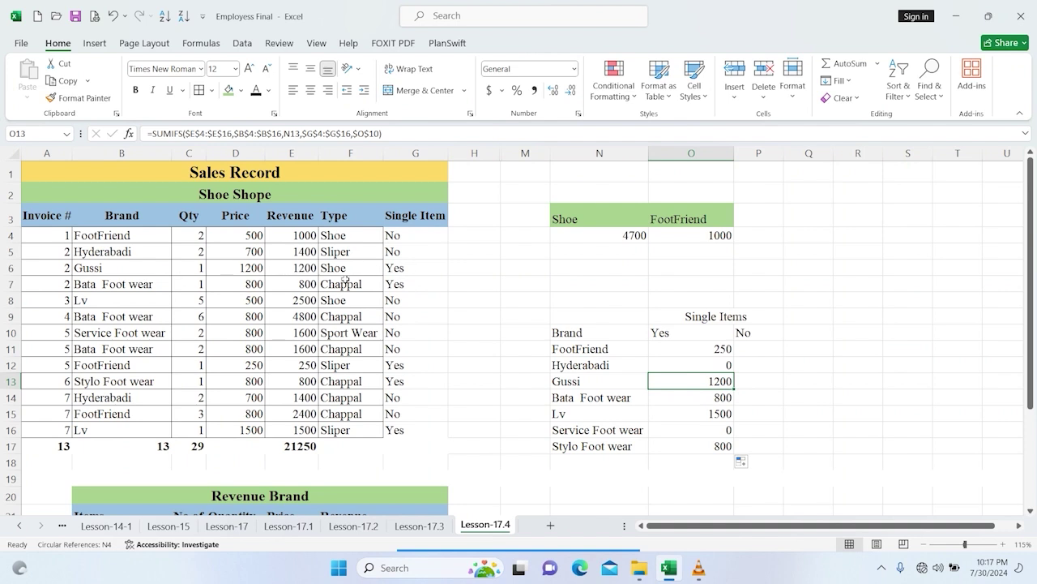
left_click(616, 398)
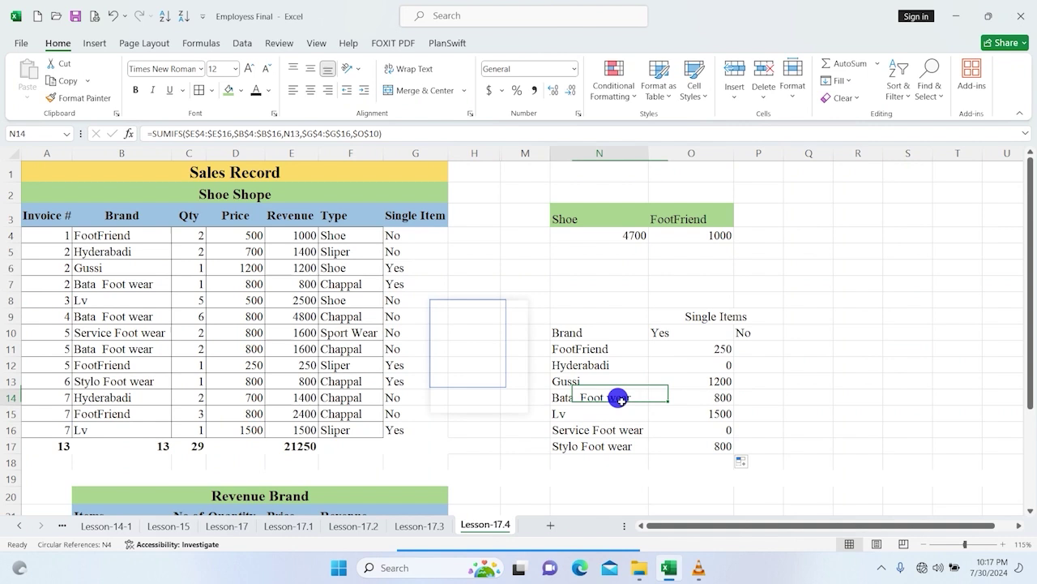
left_click(712, 396)
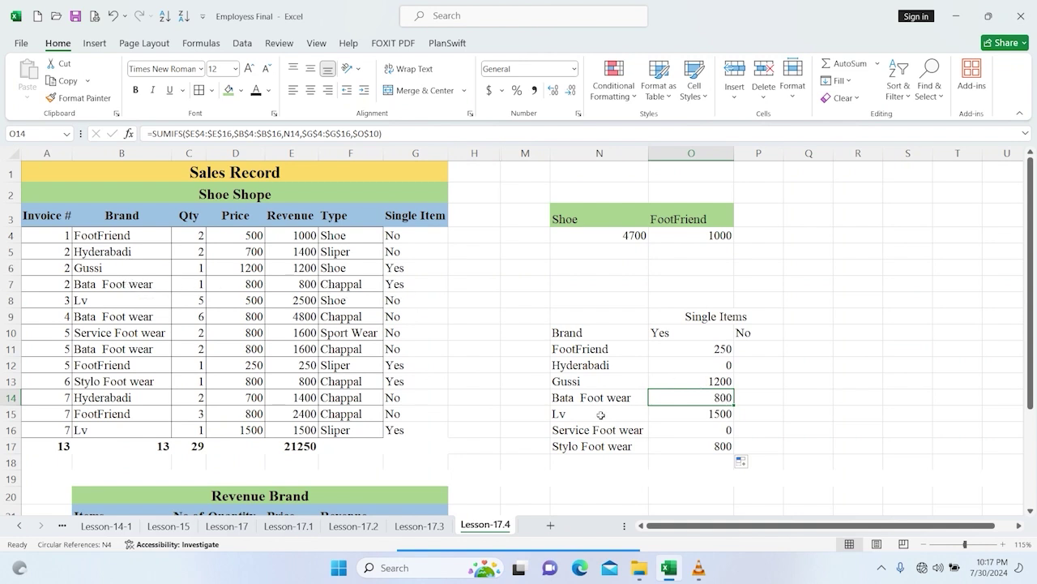
left_click(724, 416)
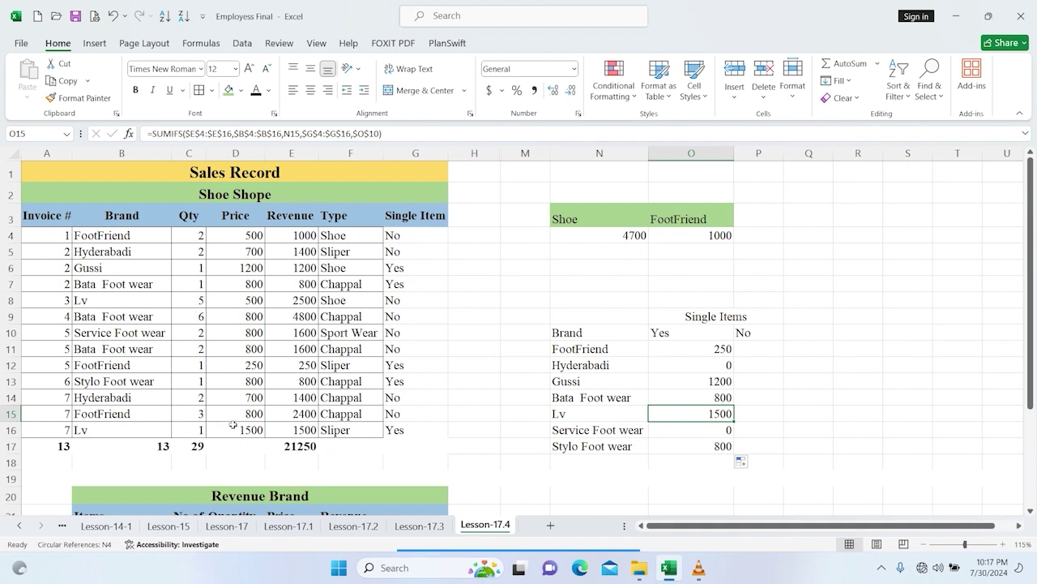
left_click(692, 429)
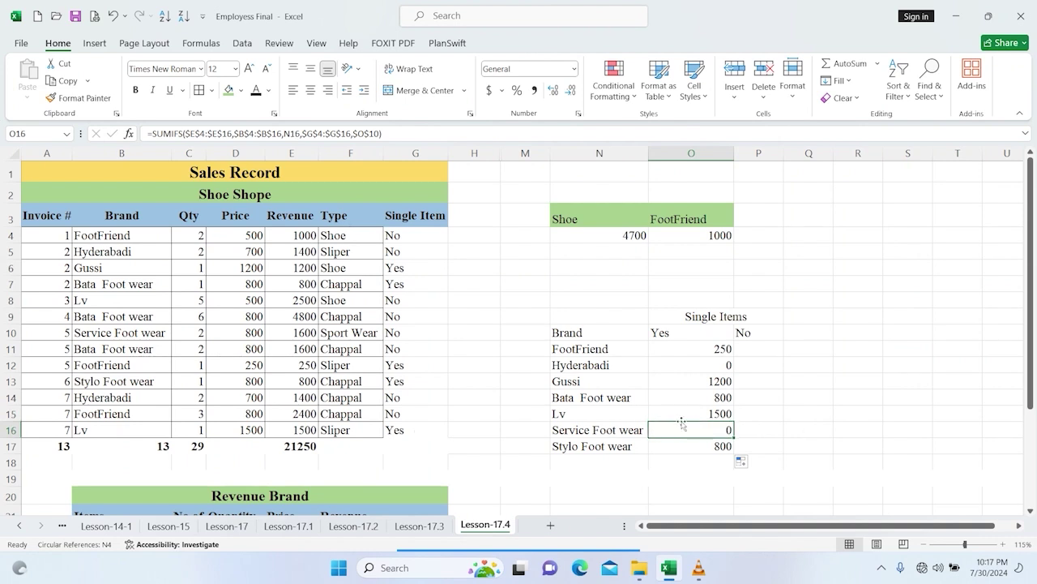
left_click(685, 449)
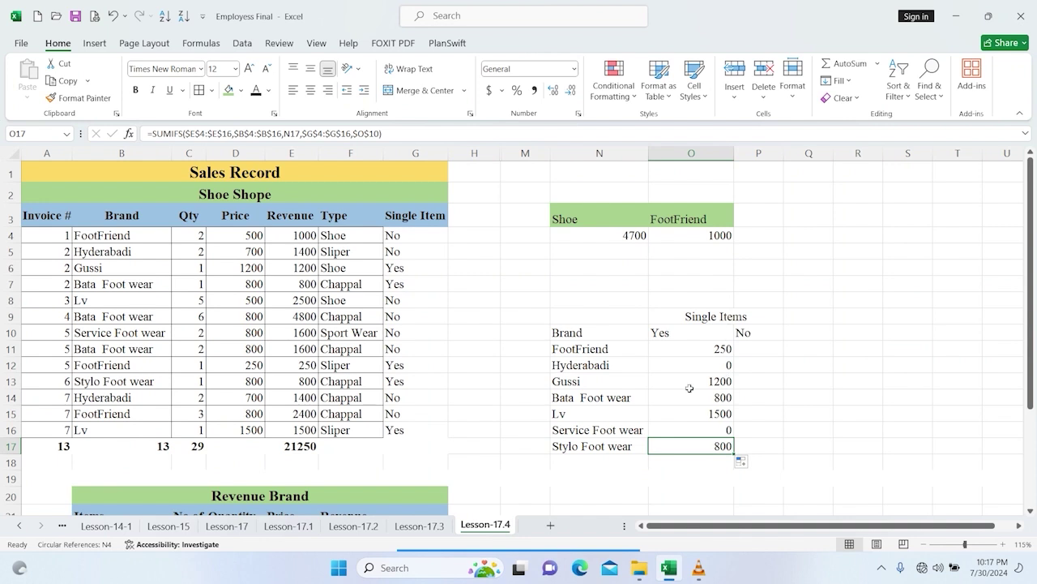
Start a SUMIFS formula in P11 with sum range E4:E16, first criteria range B4:B16 and criterion N11.
left_click(747, 352)
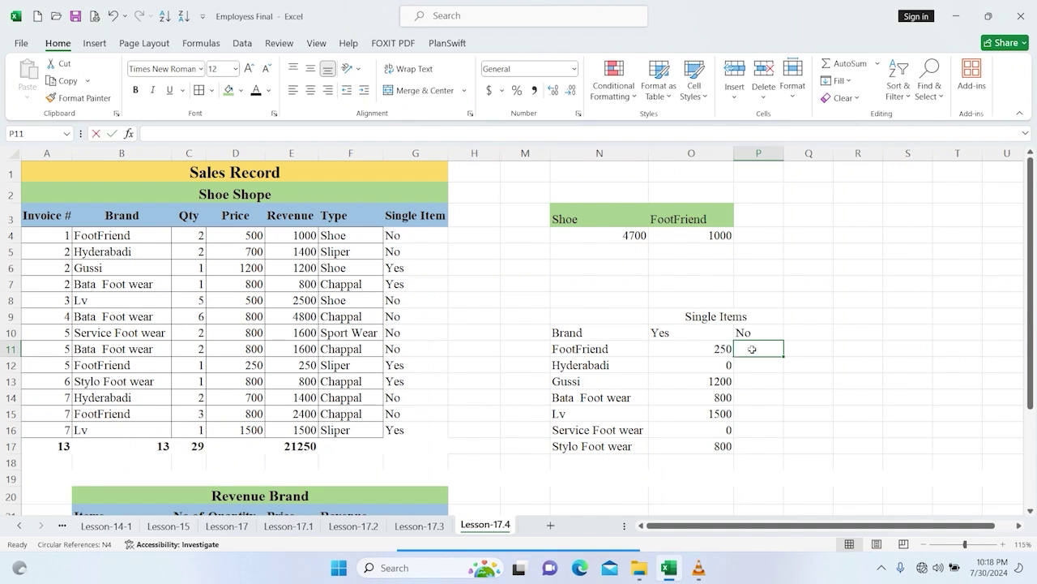
type("=sumif")
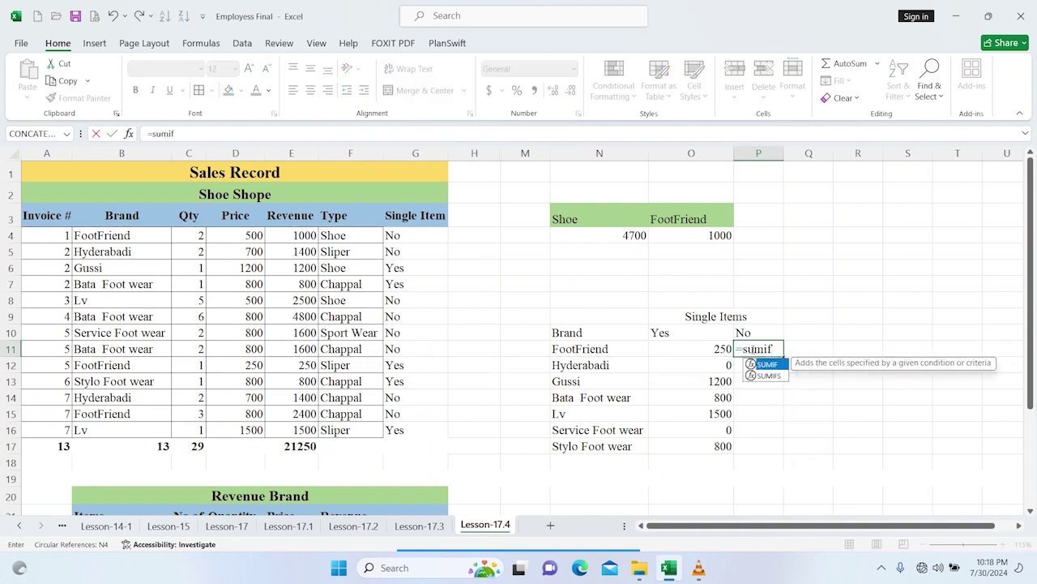
type("s")
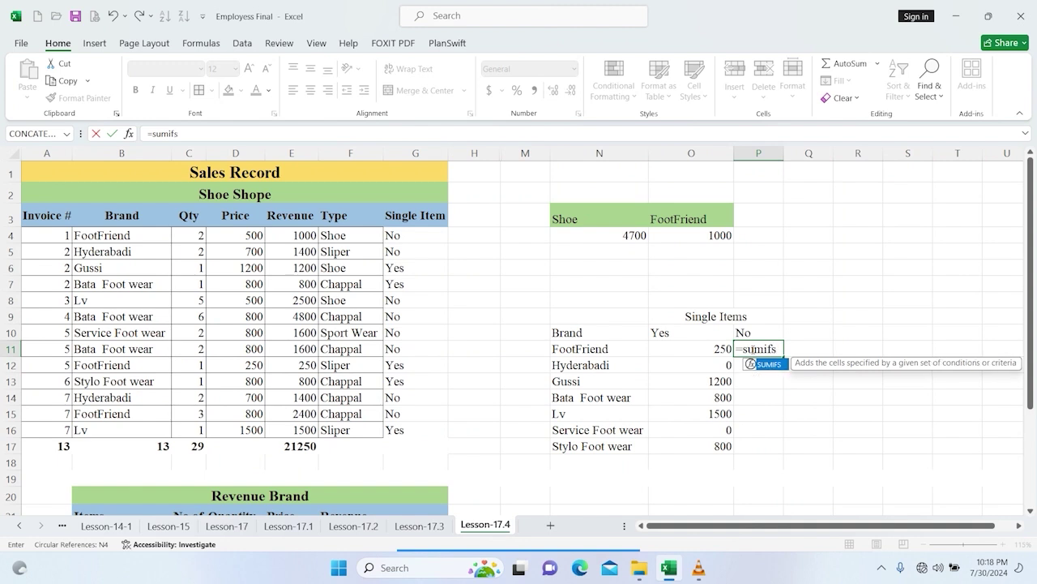
key("Tab")
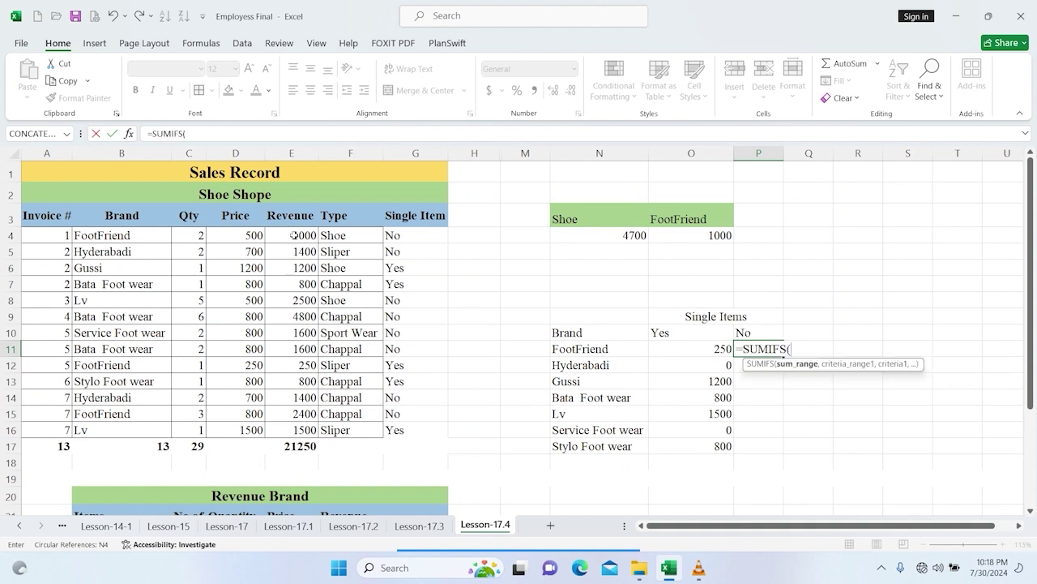
left_click_drag(294, 235, 314, 428)
type(",")
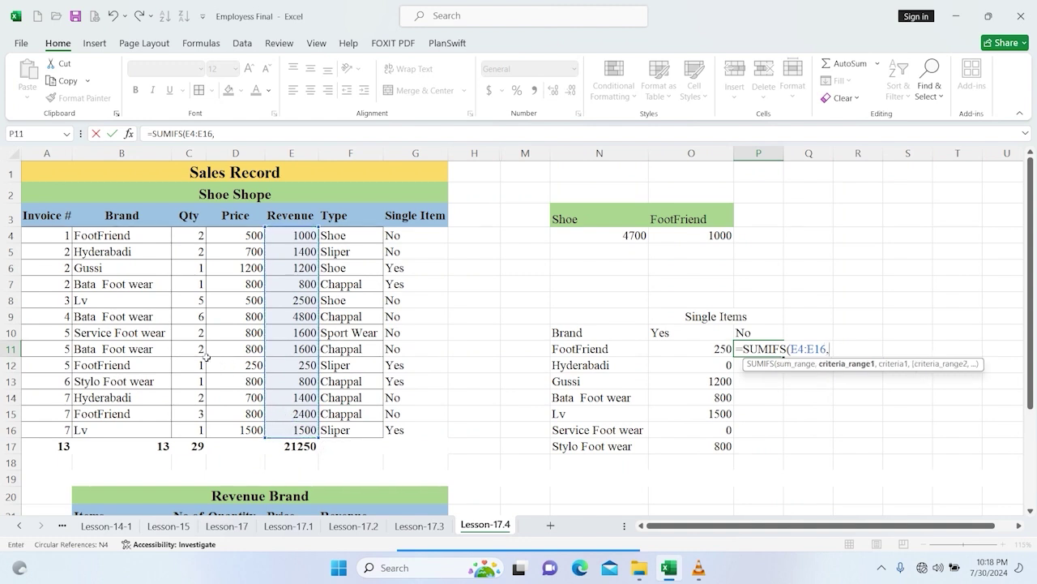
left_click_drag(138, 235, 132, 421)
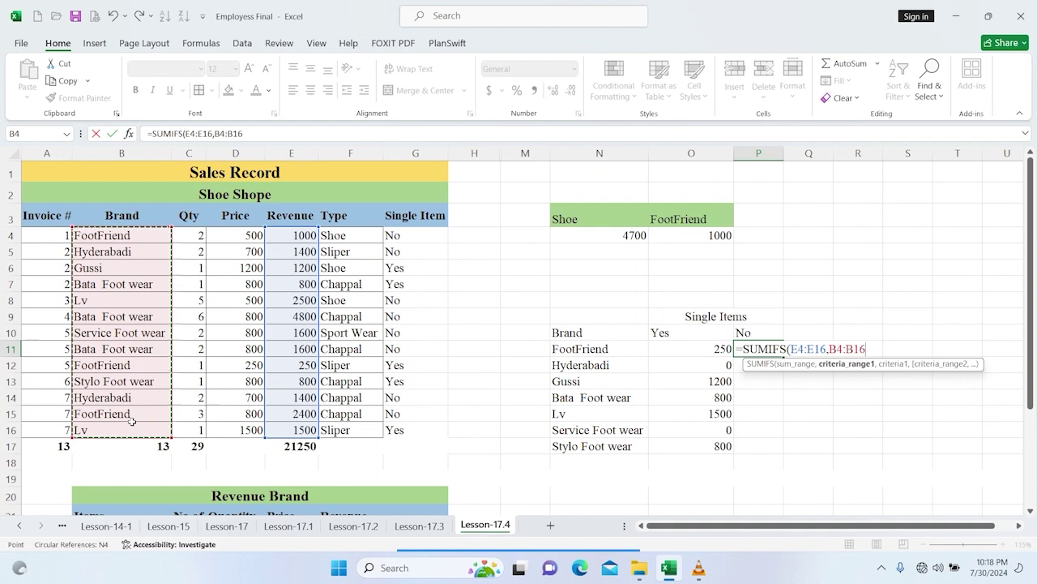
type(",")
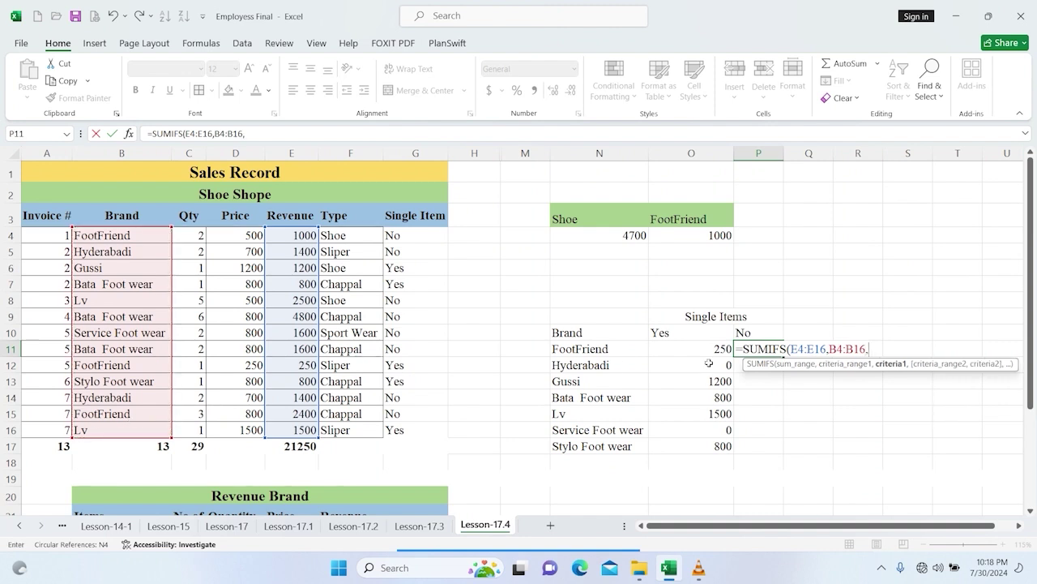
left_click(608, 349)
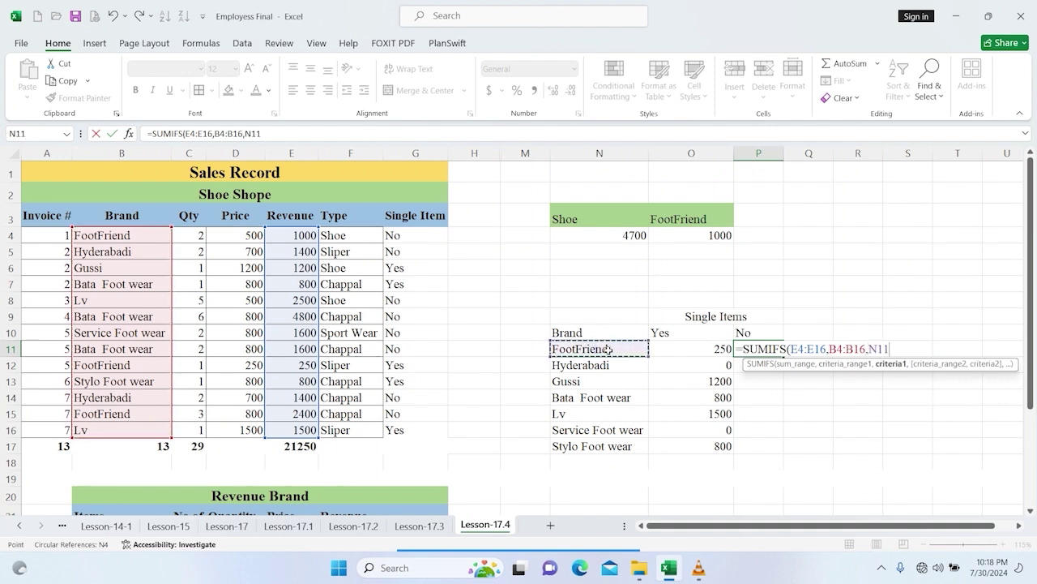
type(",")
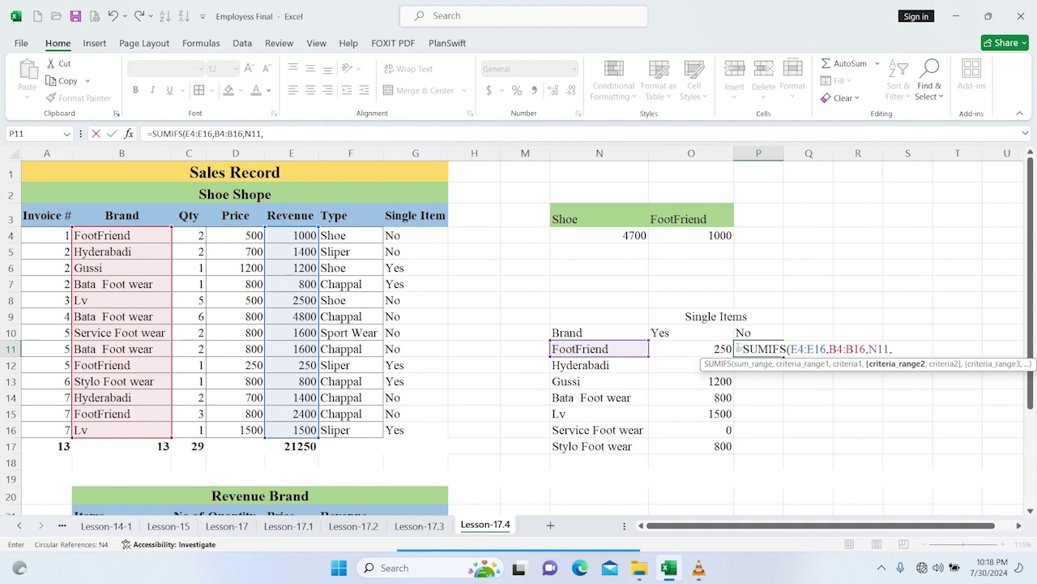
Complete the P11 SUMIFS formula with second criteria range G4:G16 and criterion P10.
left_click_drag(392, 235, 402, 431)
type(",")
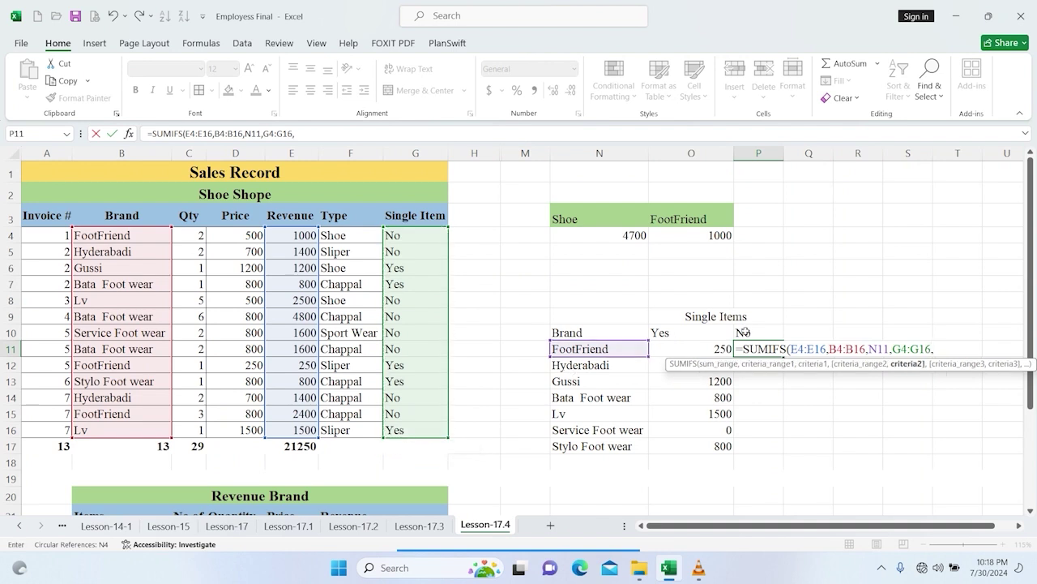
left_click(744, 332)
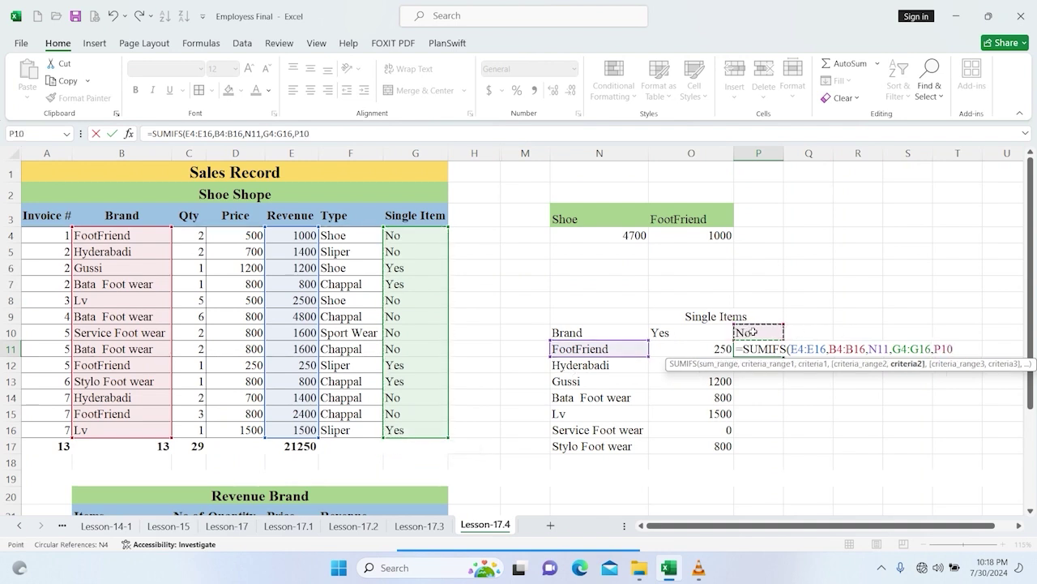
key("Return")
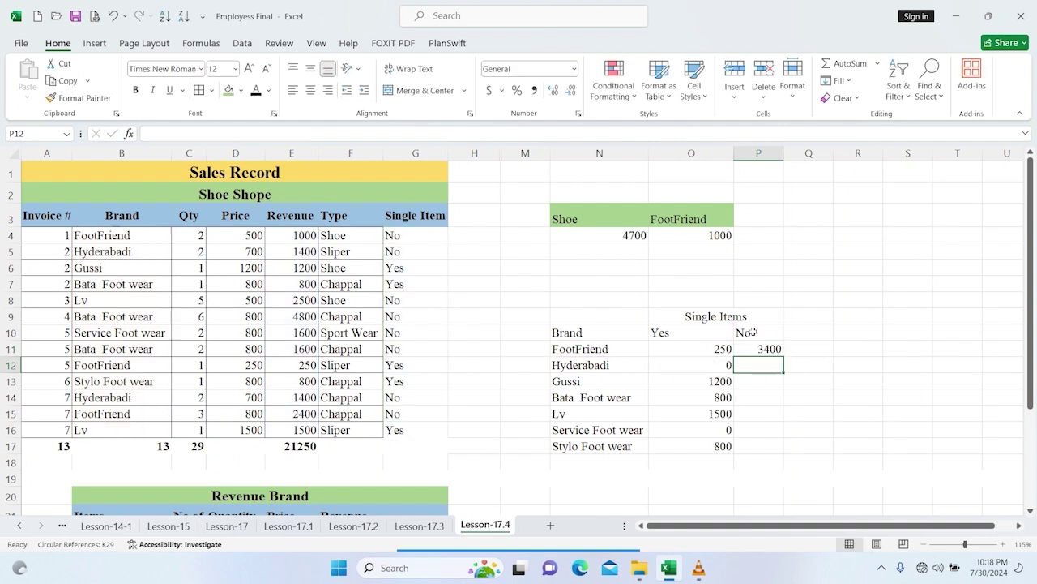
Check the FootFriend No total in P11 against the FootFriend revenue cells E4, E12 and E15.
left_click(767, 346)
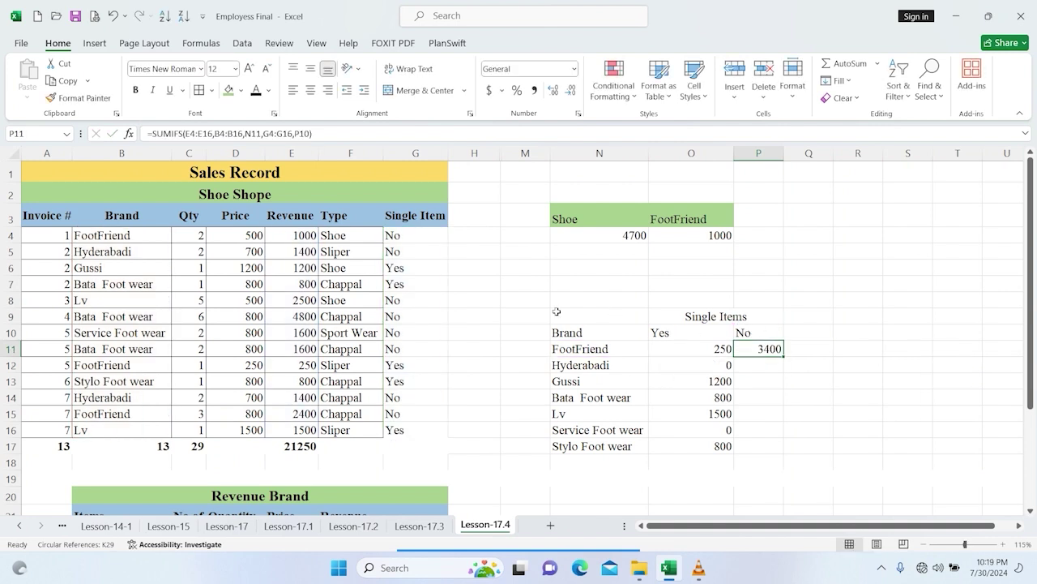
left_click(295, 237)
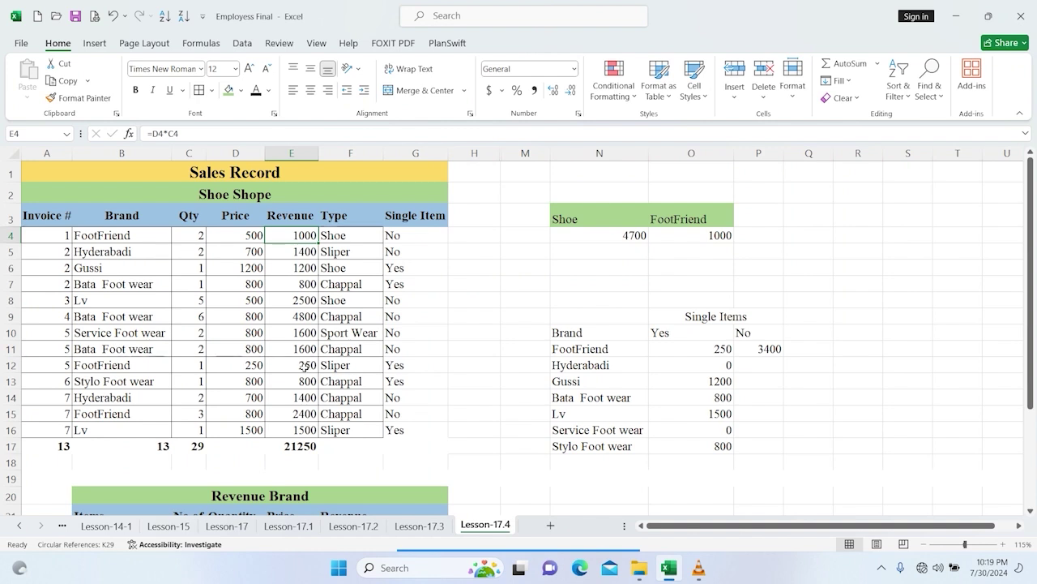
left_click(308, 365, "ctrl")
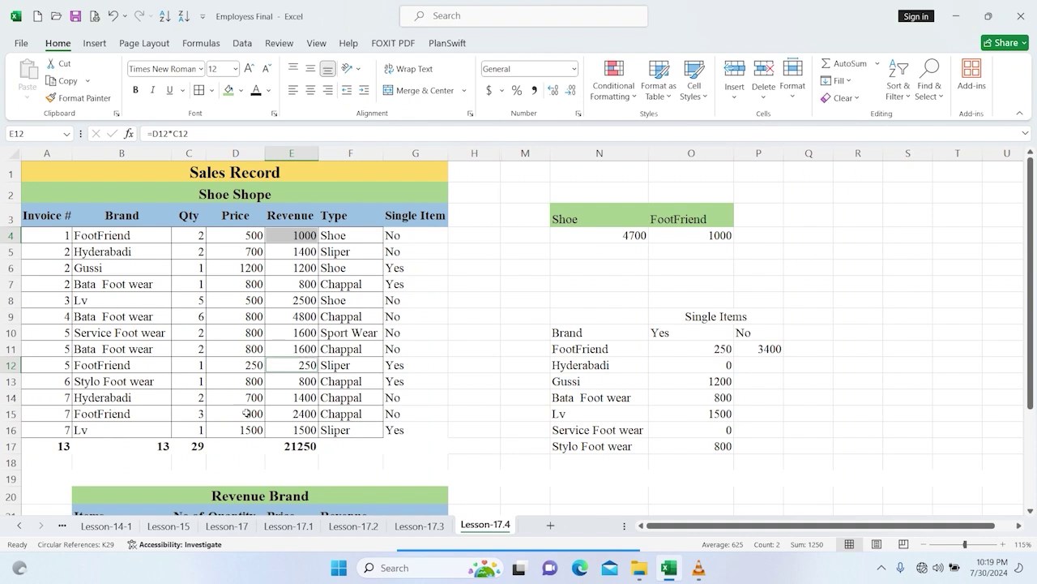
left_click(295, 413, "ctrl")
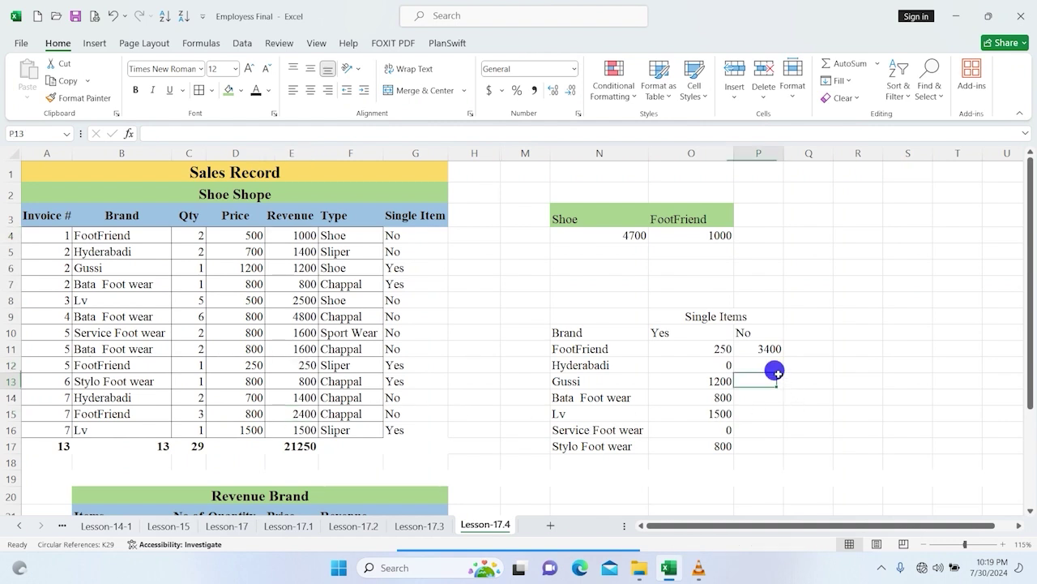
Make the P11 formula's sum range and both criteria ranges absolute as $E$4:$E$16, $B$4:$B$16 and $G$4:$G$16.
left_click(774, 349)
double_click(774, 348)
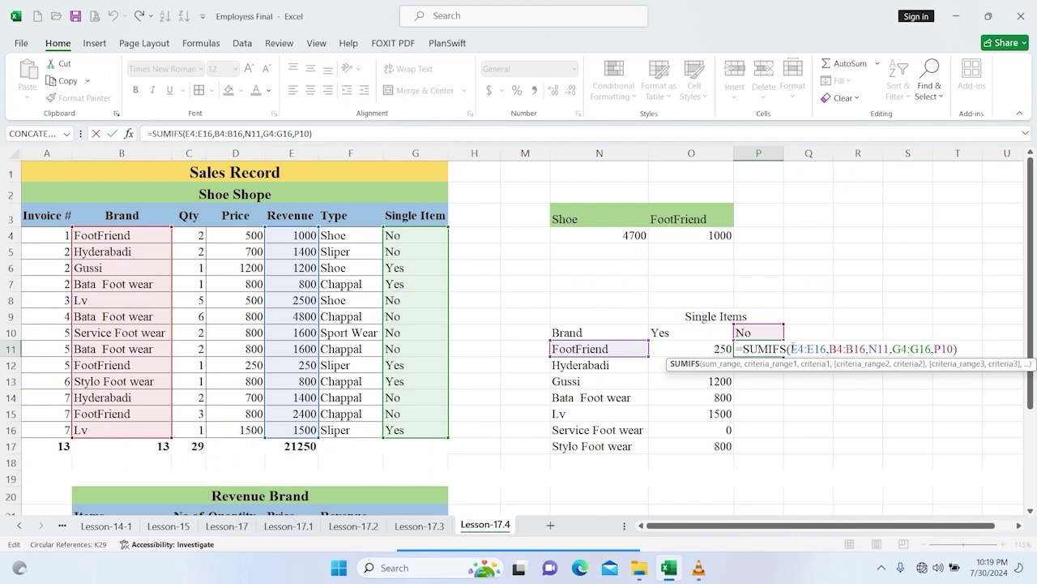
left_click_drag(790, 349, 890, 349)
key("F4")
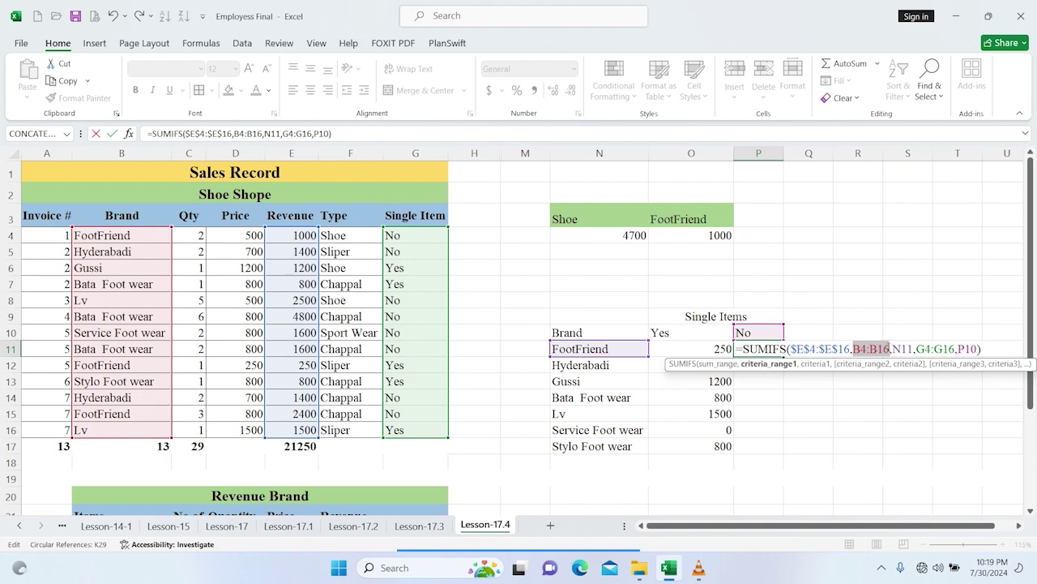
key("F4")
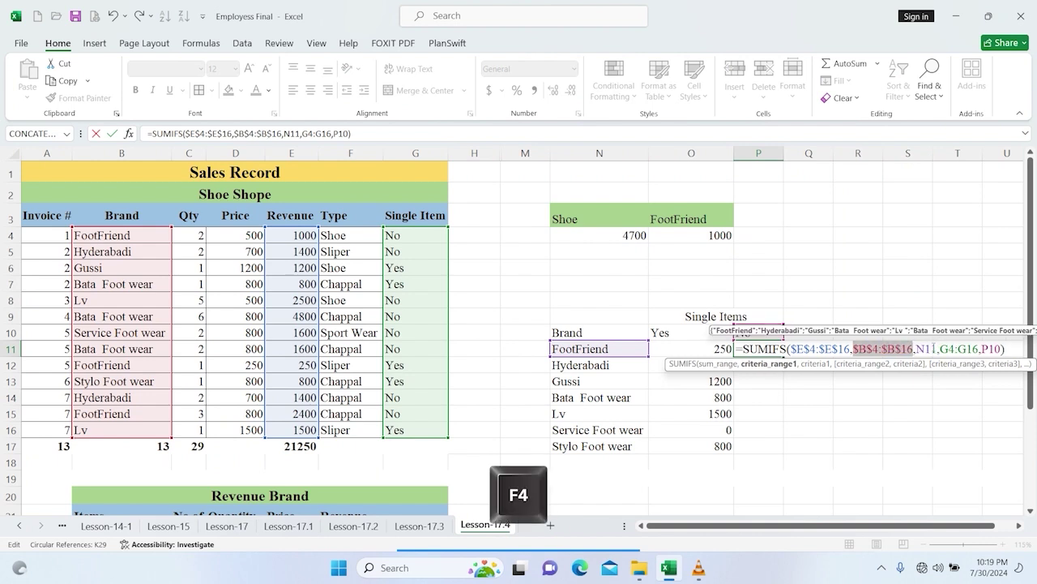
left_click_drag(940, 349, 972, 342)
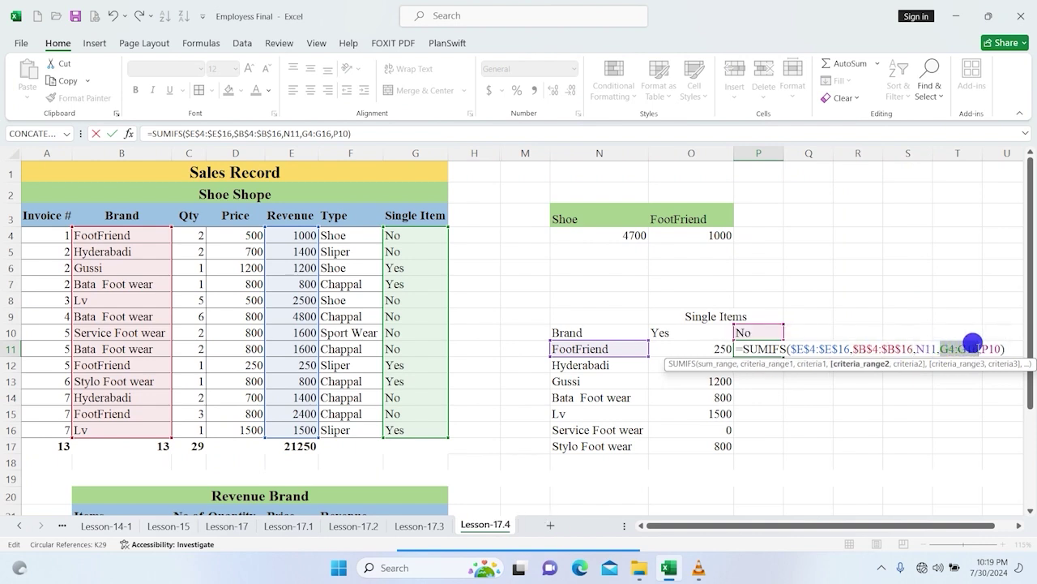
key("F4")
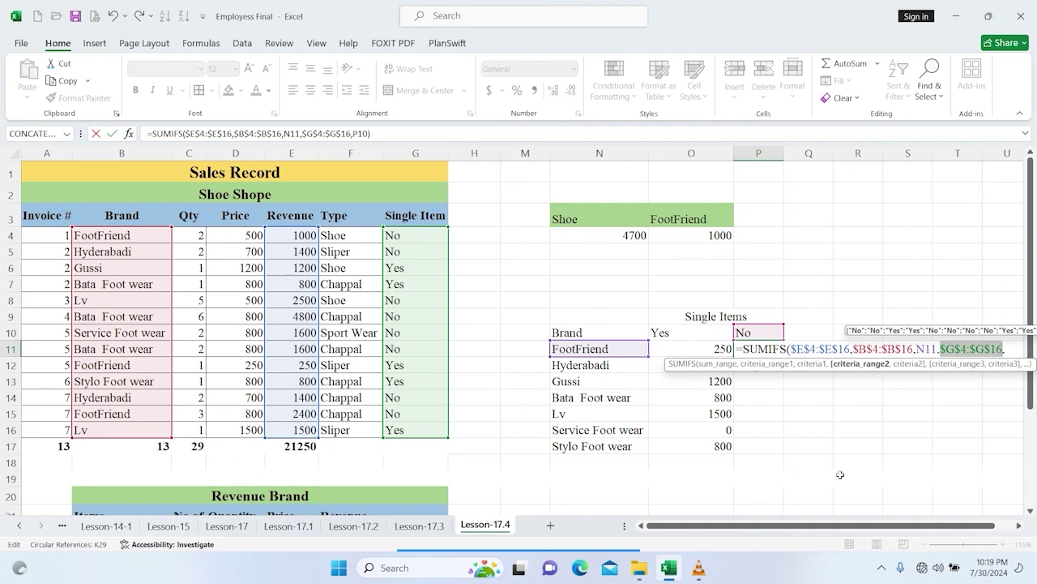
Lock the second criterion in P11 as $P$10 and fill the formula down to P17.
left_click_drag(847, 526, 866, 527)
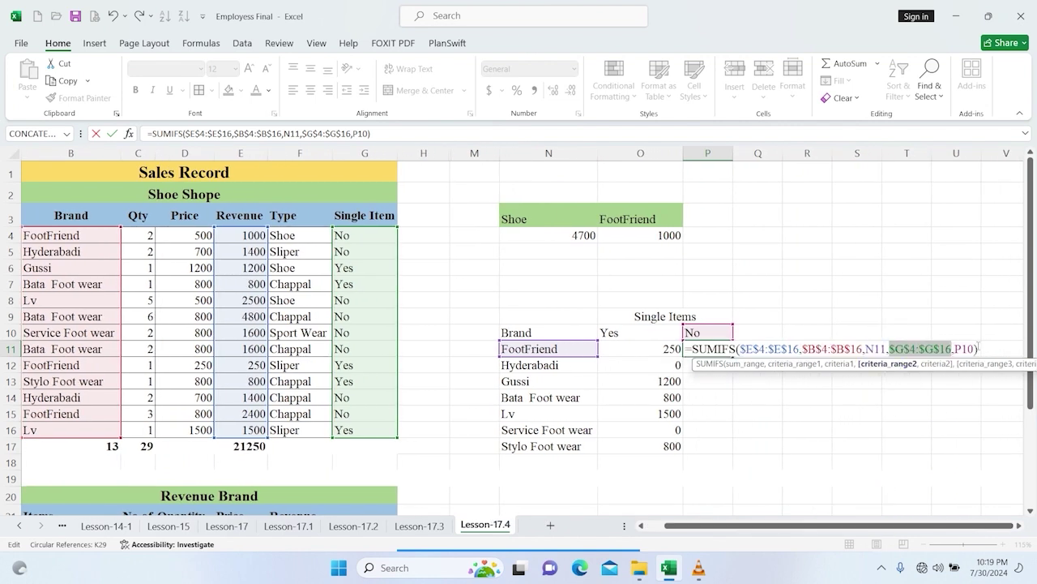
left_click_drag(955, 349, 977, 349)
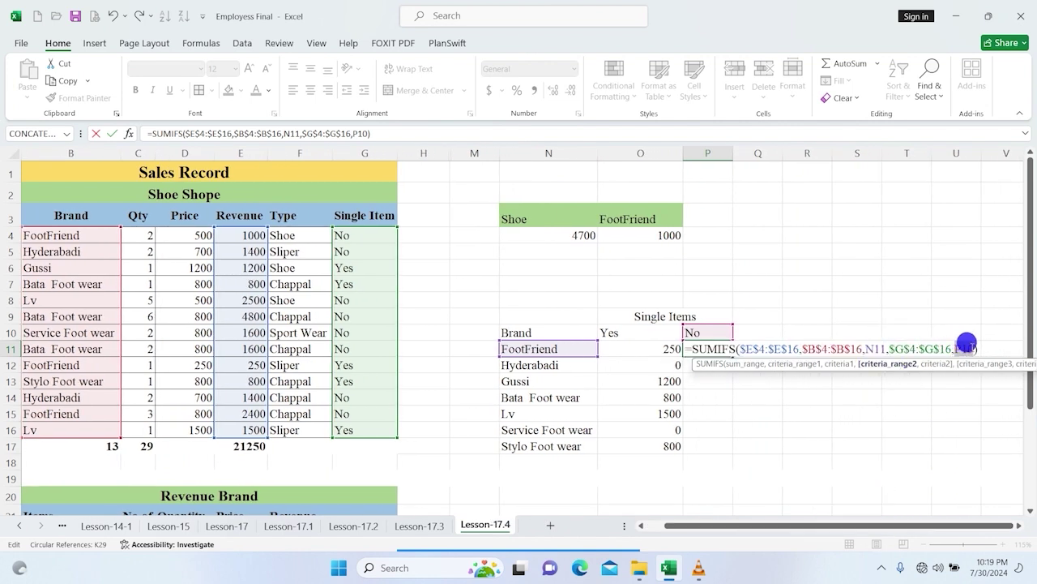
key("F4")
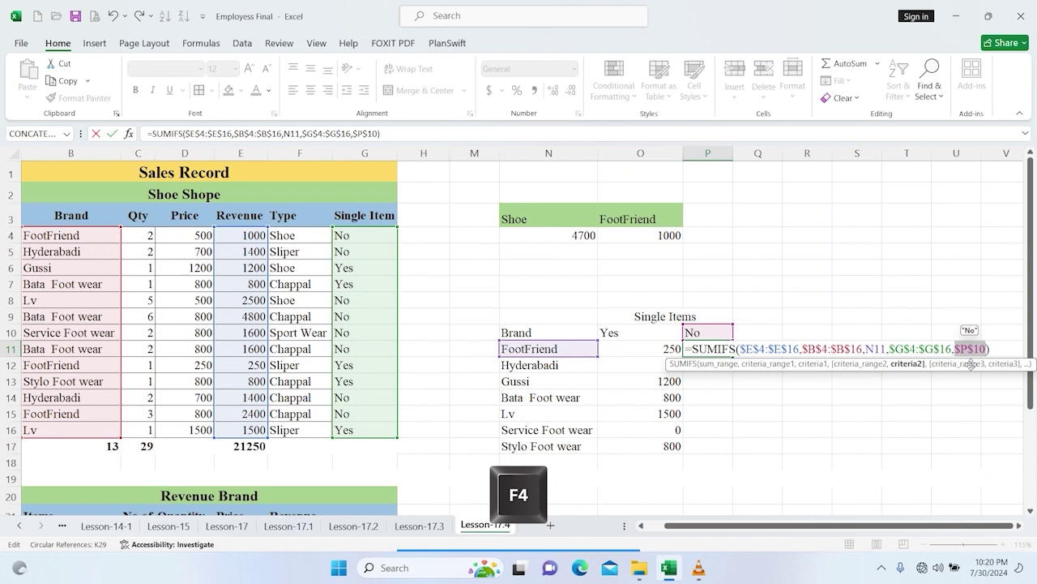
key("Return")
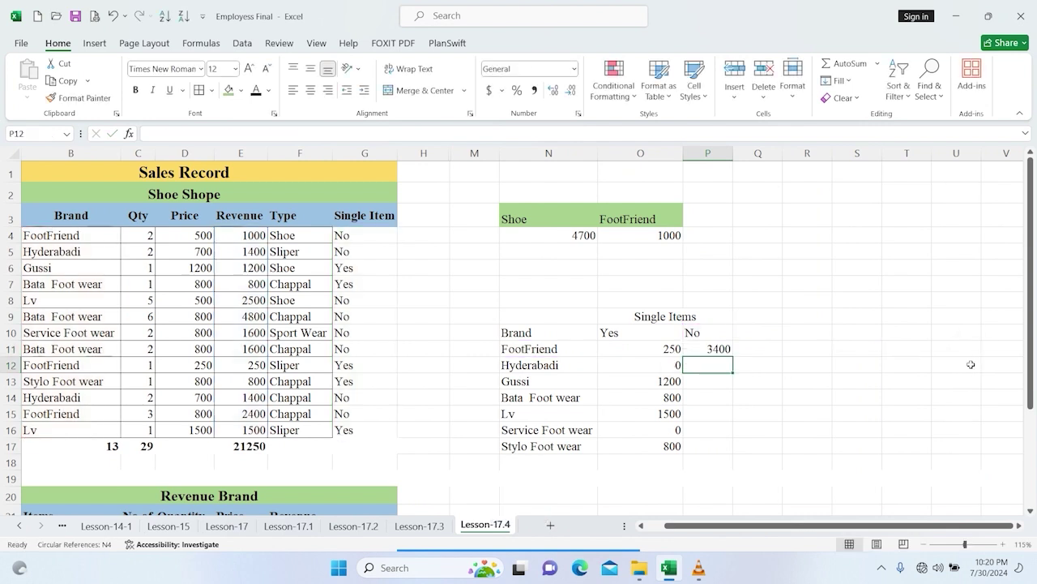
left_click(727, 350)
double_click(731, 355)
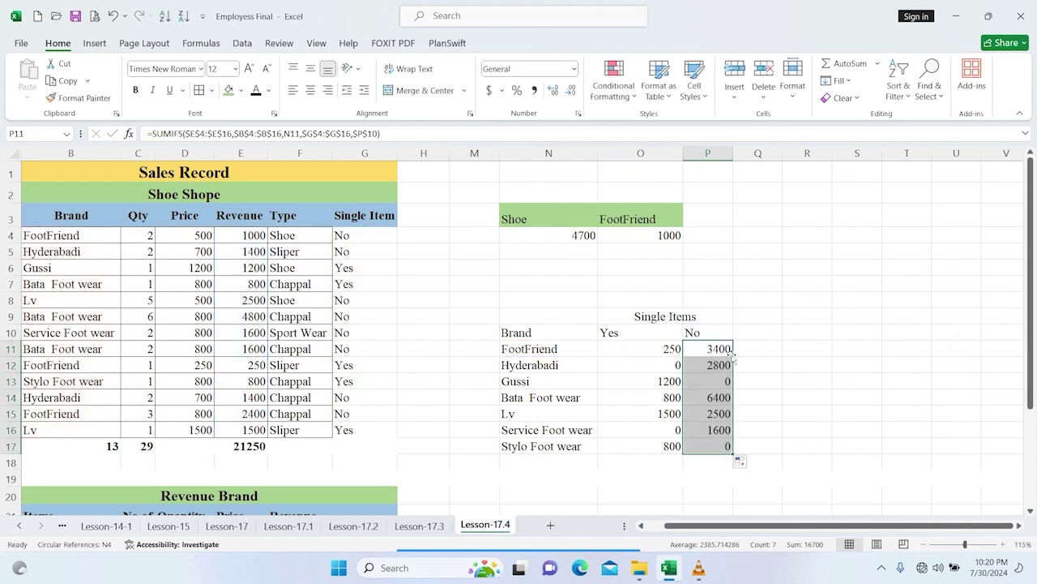
Check the Bata Foot wear No total in P14 against that brand's revenue cells E7, E9 and E11.
left_click(784, 396)
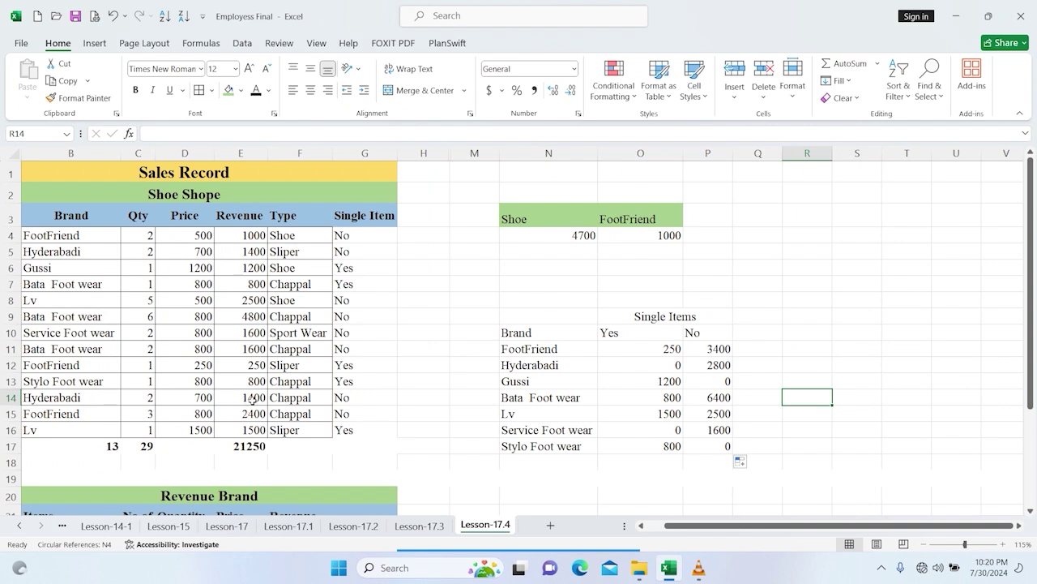
left_click(727, 397)
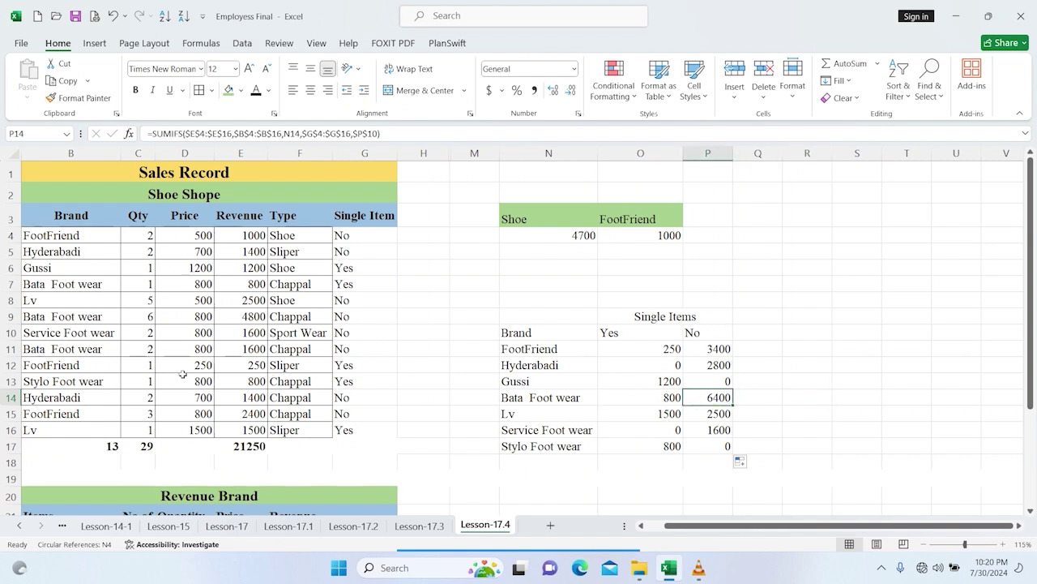
left_click(245, 348, "ctrl")
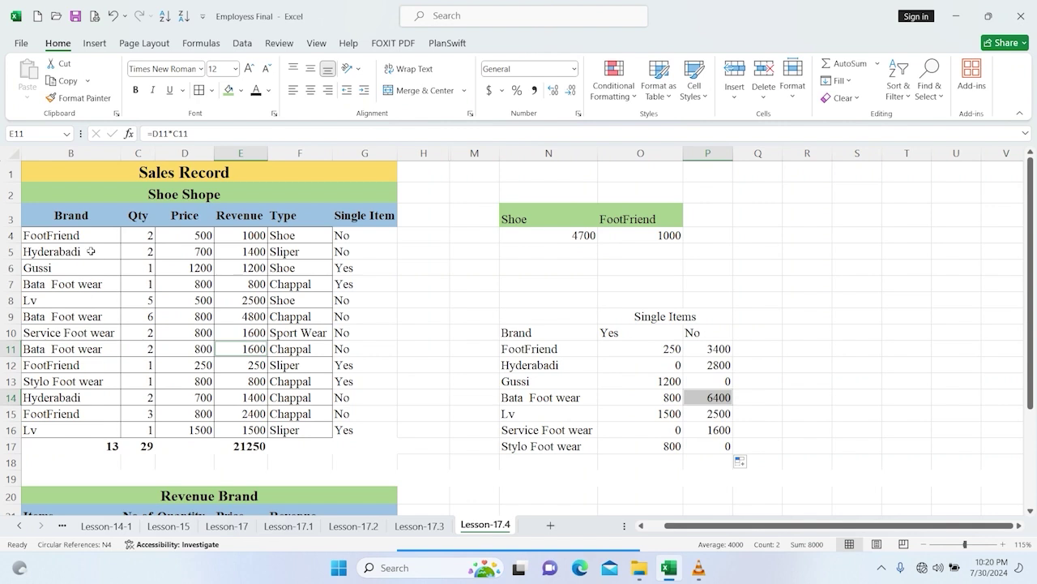
left_click(259, 285, "ctrl")
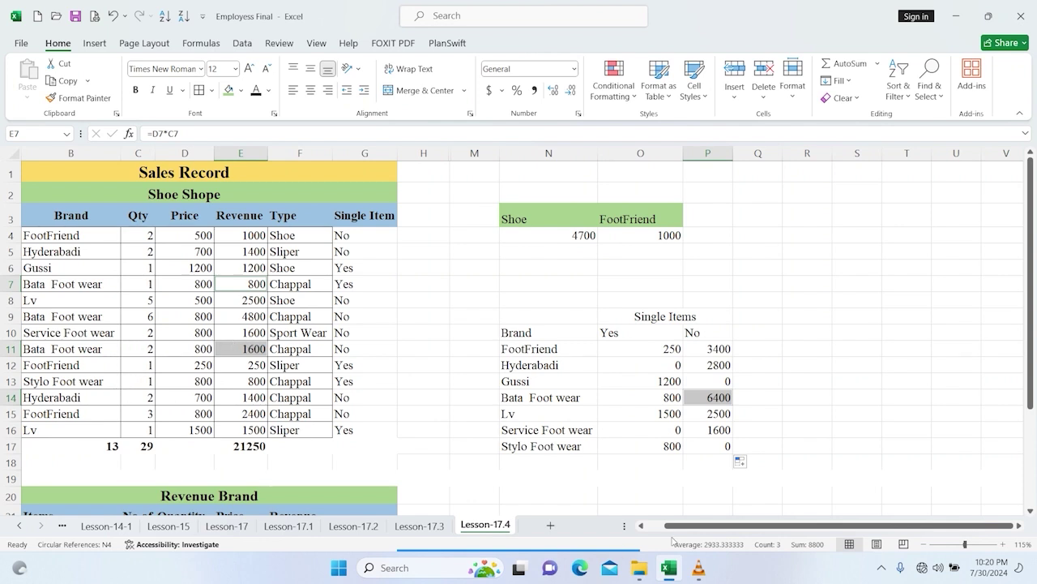
left_click_drag(671, 525, 658, 525)
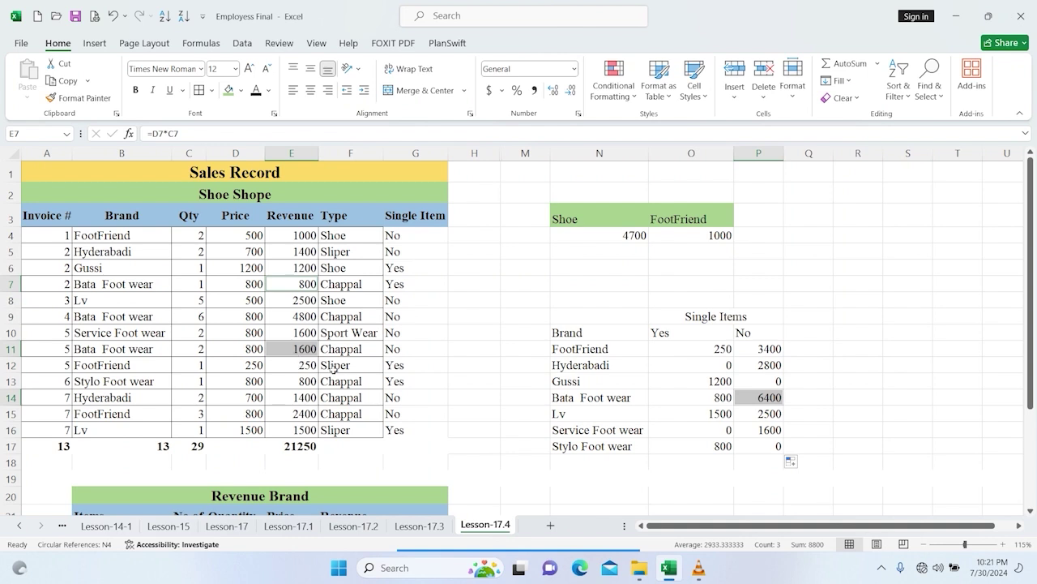
left_click(529, 347)
left_click(292, 316)
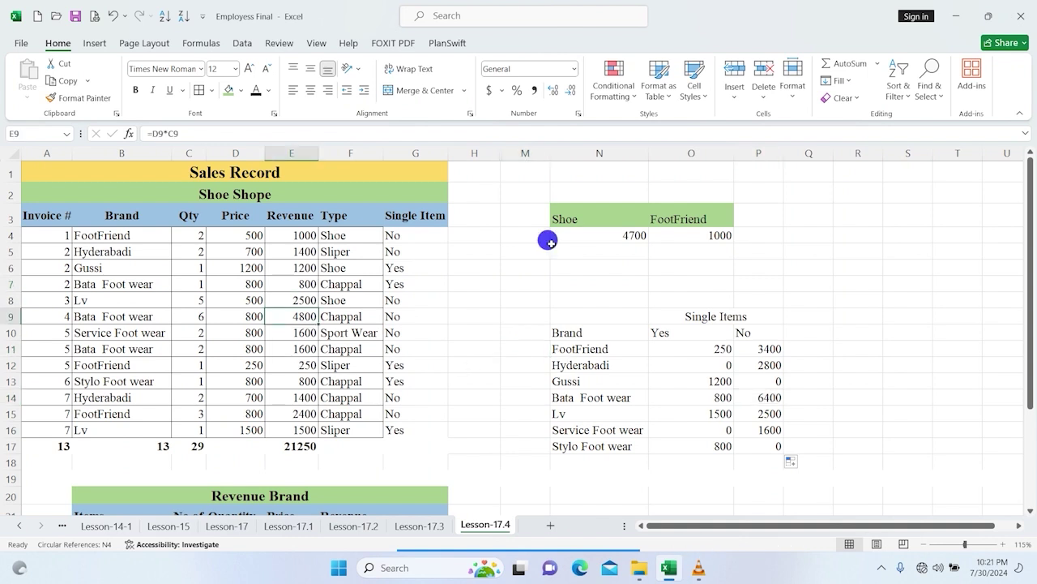
left_click(770, 398)
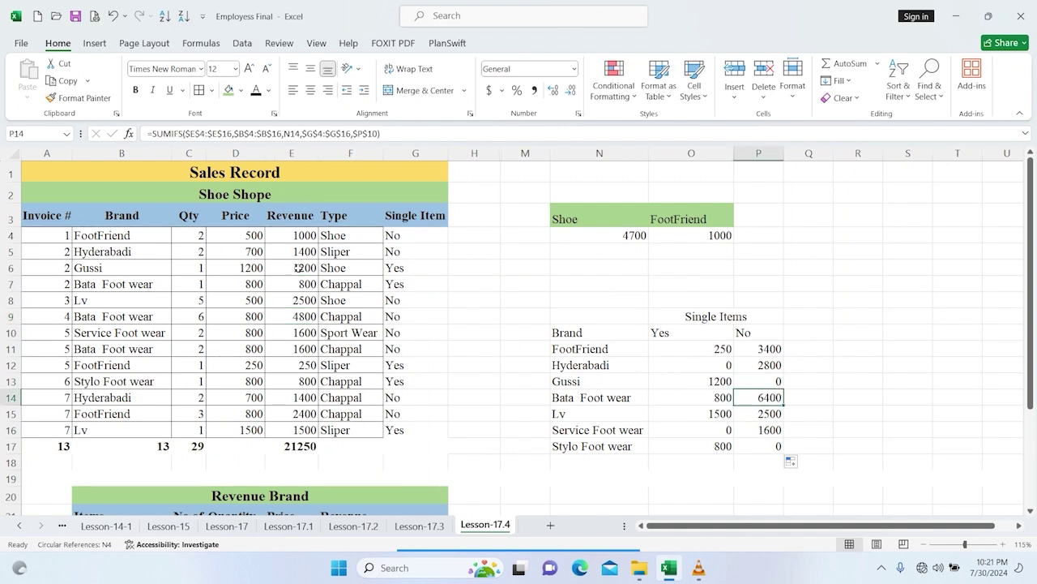
left_click(302, 282, "ctrl")
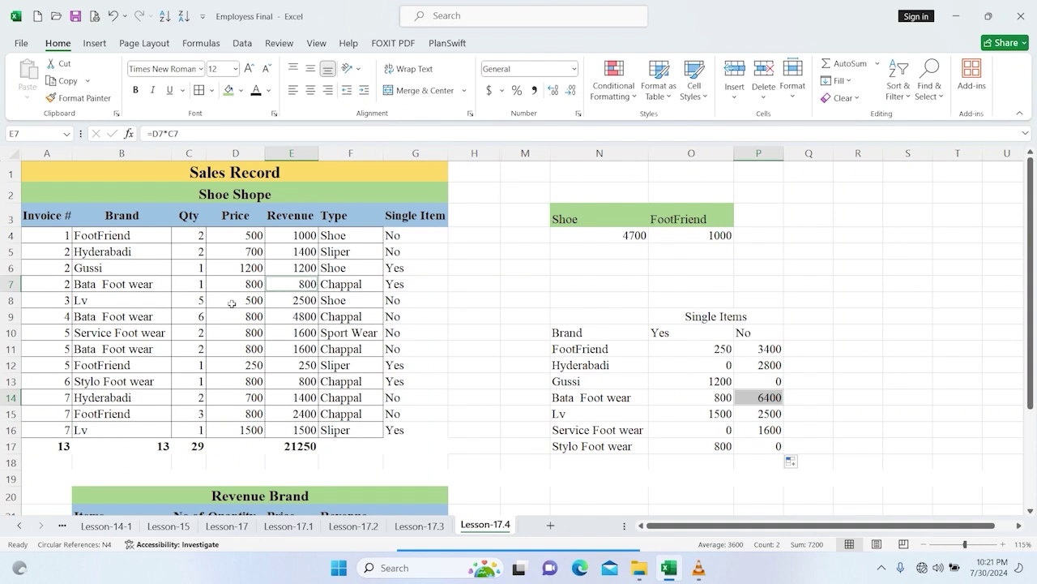
left_click(306, 317, "ctrl")
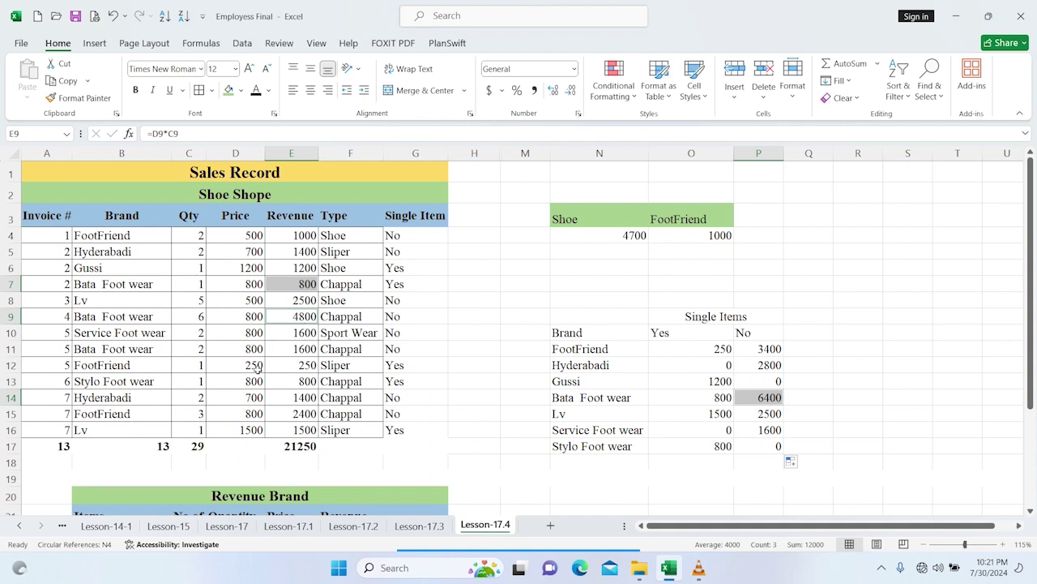
left_click(297, 349, "ctrl")
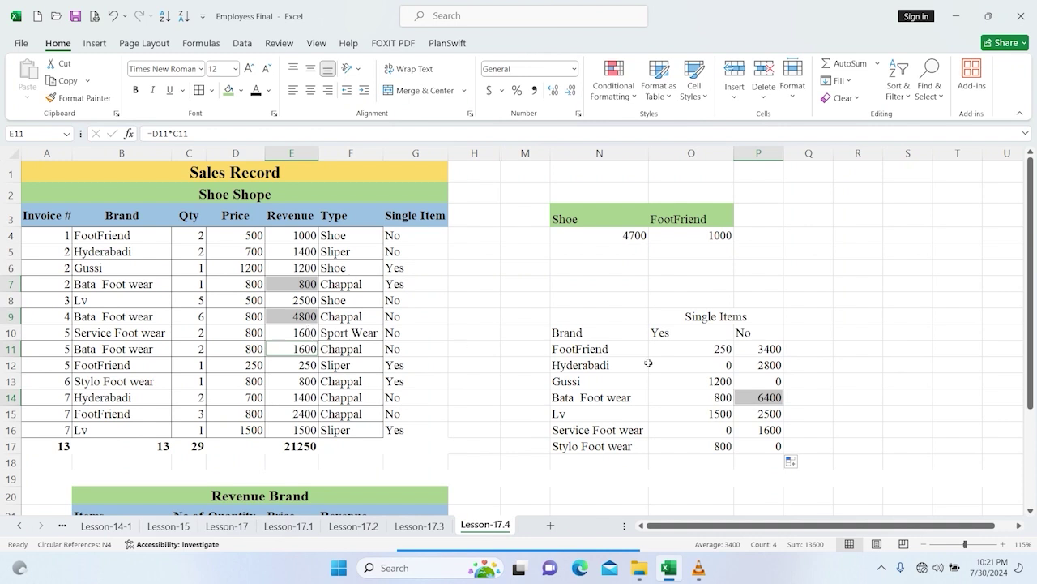
Check the No totals in P15:P17 for Lv, Service Foot wear and Stylo Foot wear against the sales record.
left_click(761, 413)
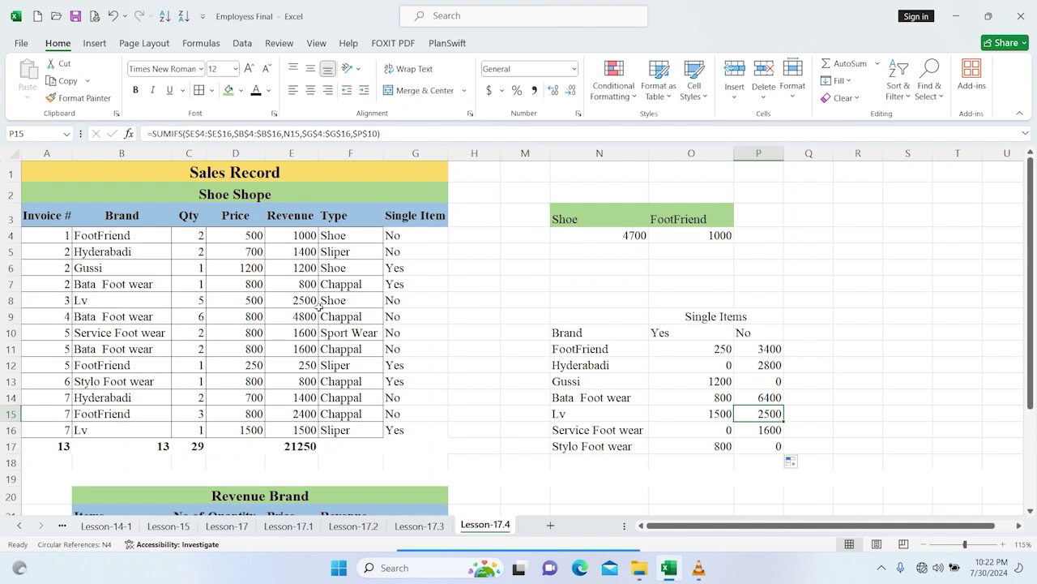
left_click(762, 431)
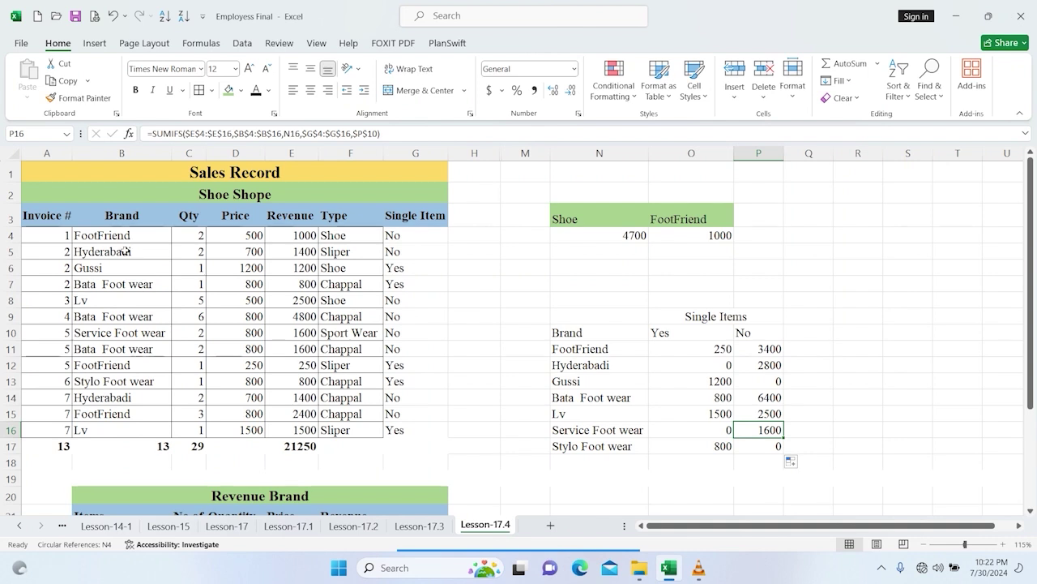
left_click(304, 334)
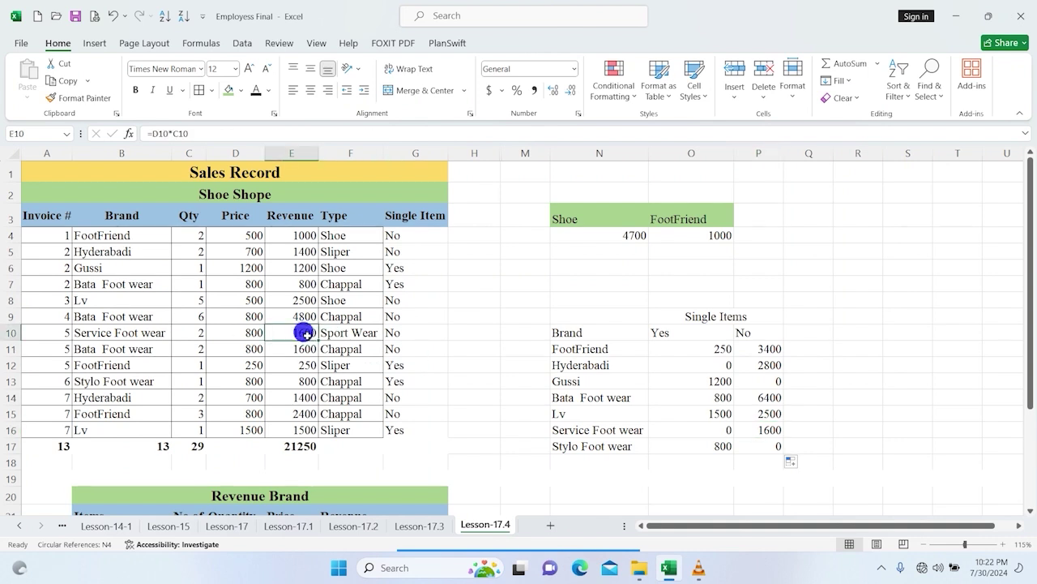
left_click(749, 447)
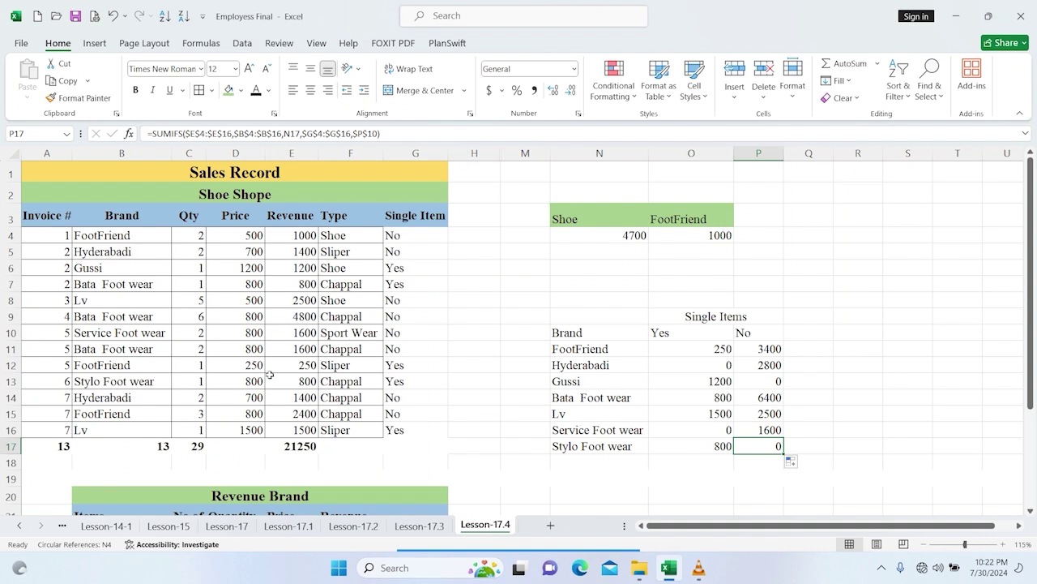
Add AutoSum totals for the Yes and No columns in O18 and P18.
left_click(717, 463)
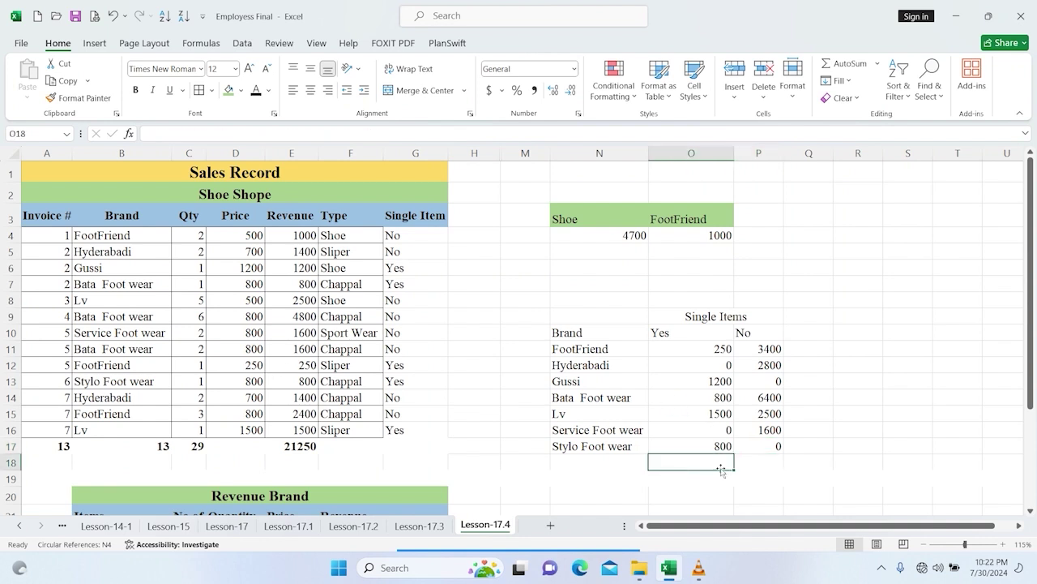
key("alt+equal")
key("Return")
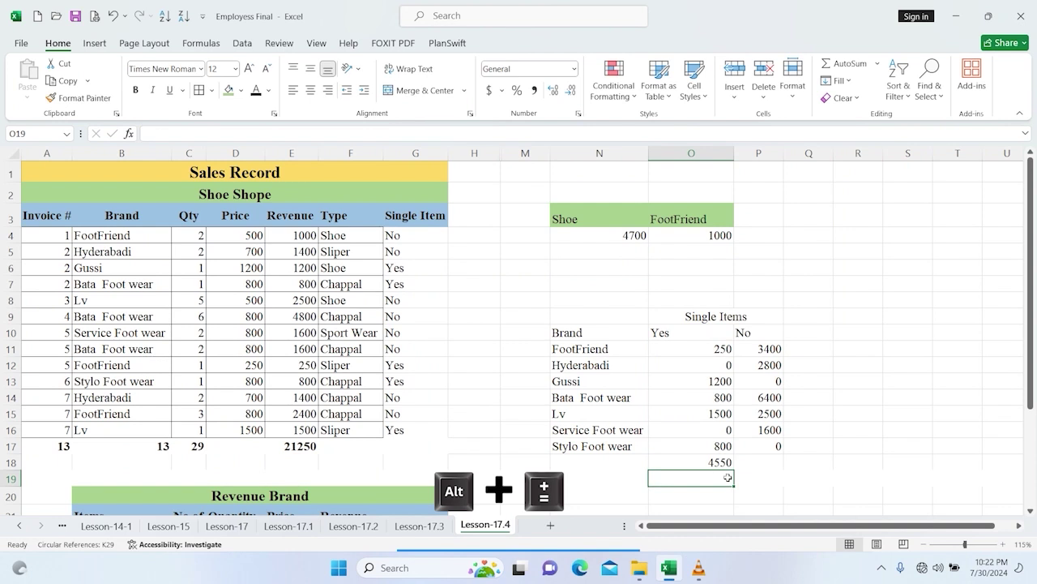
left_click(776, 463)
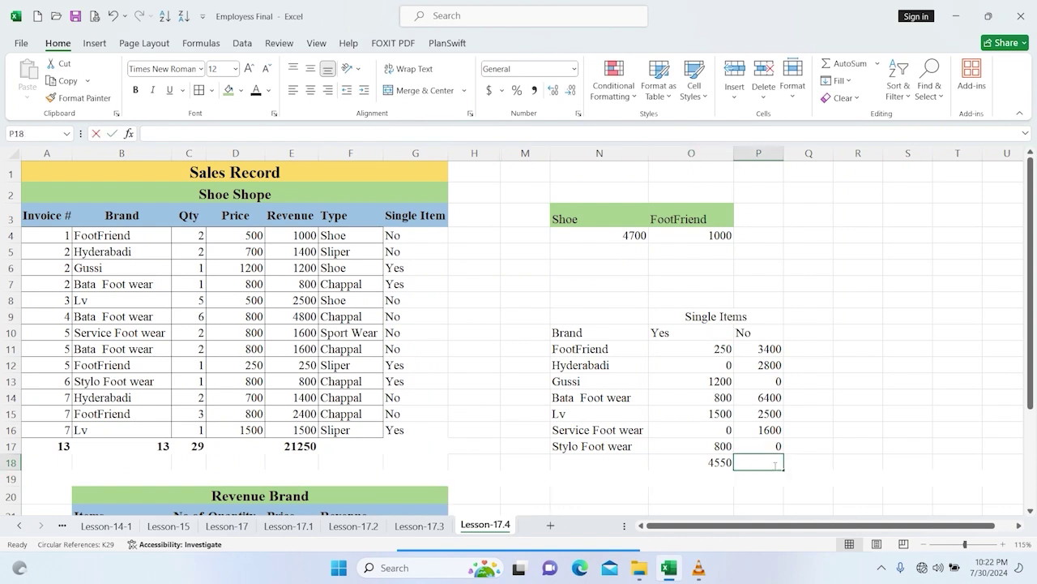
key("alt+equal")
key("Return")
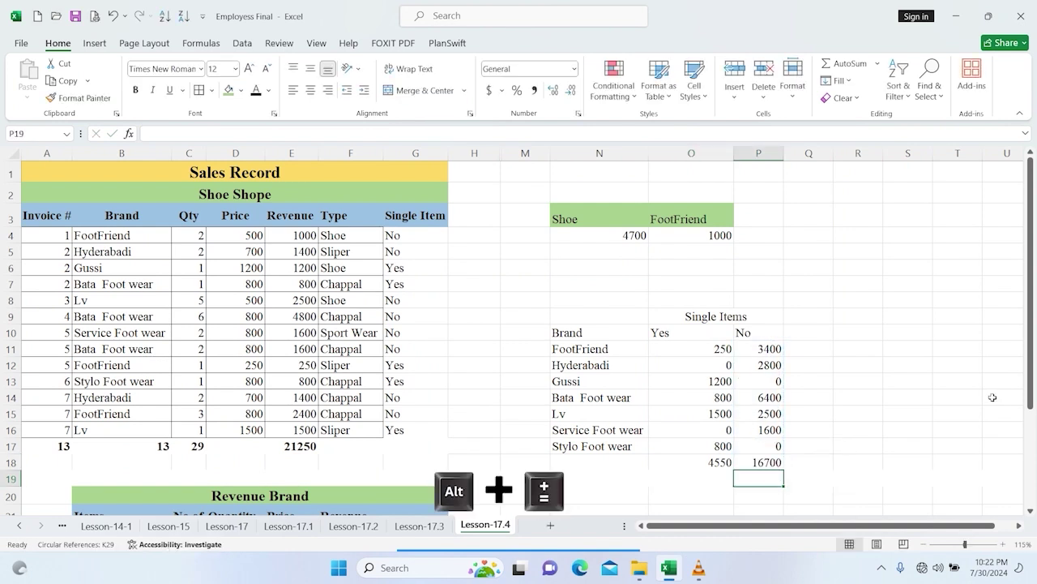
Sum O11:P11 in Q11 and fill the row total down to Q17.
left_click(808, 348)
key("alt+equal")
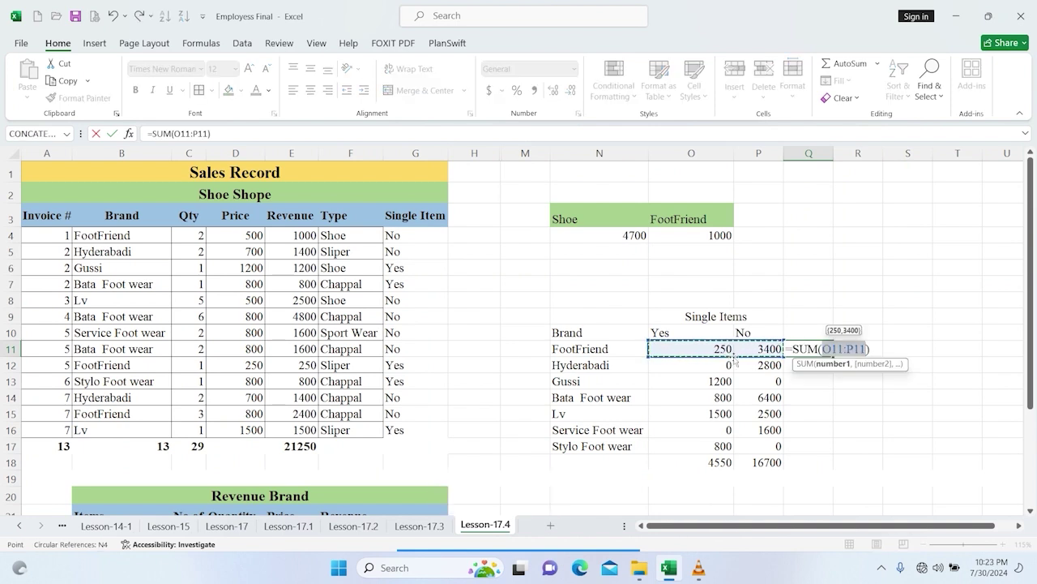
key("Return")
left_click(822, 348)
left_click_drag(831, 357, 820, 447)
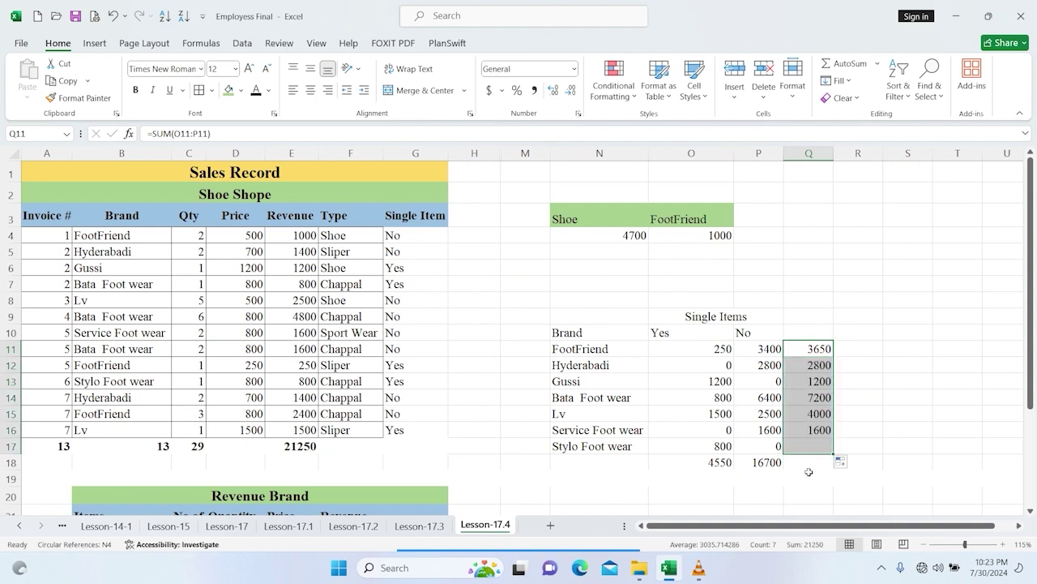
Add an AutoSum grand total of the brand row totals in Q18.
left_click(813, 461)
key("alt+equal")
key("Return")
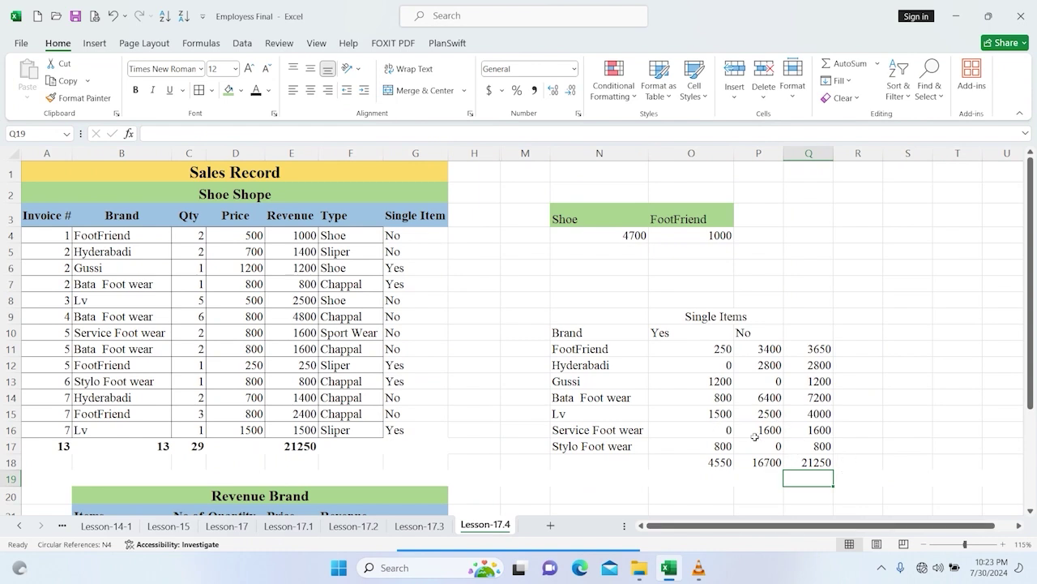
Compare the grand total in Q18 with the sales record's revenue total and the sum of O18:P18.
left_click(818, 463)
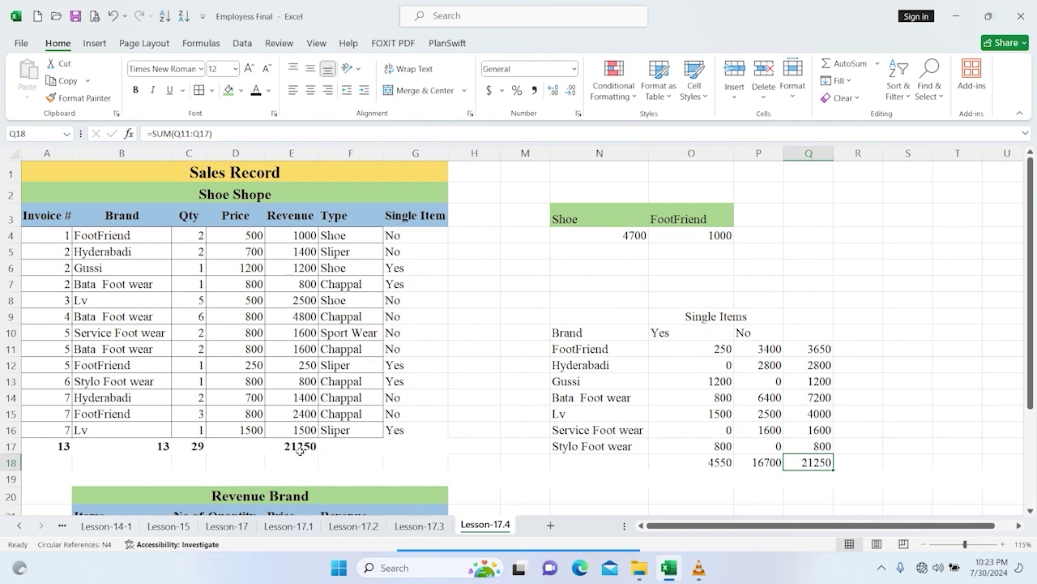
left_click_drag(677, 460, 757, 460)
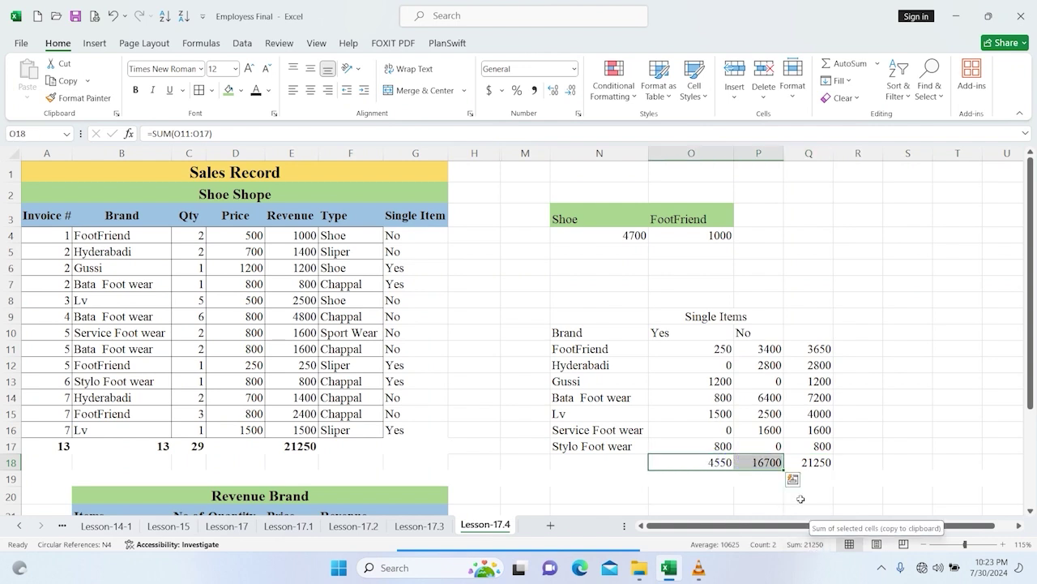
left_click(852, 378)
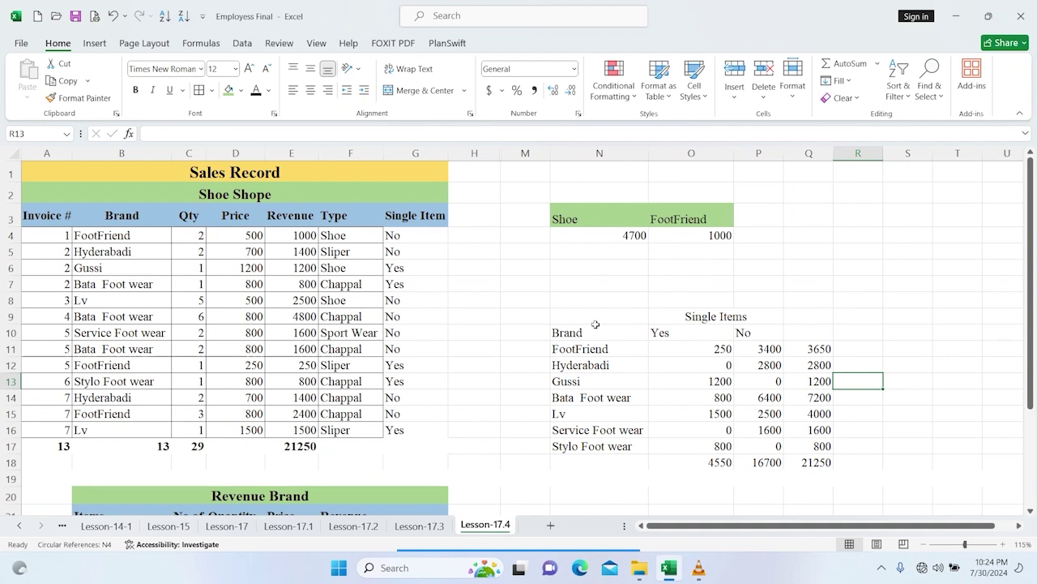
Apply the Input cell style to the sales record's totals row, A17:F17.
scroll(500, 335, "down", 1)
scroll(500, 335, "down", 2)
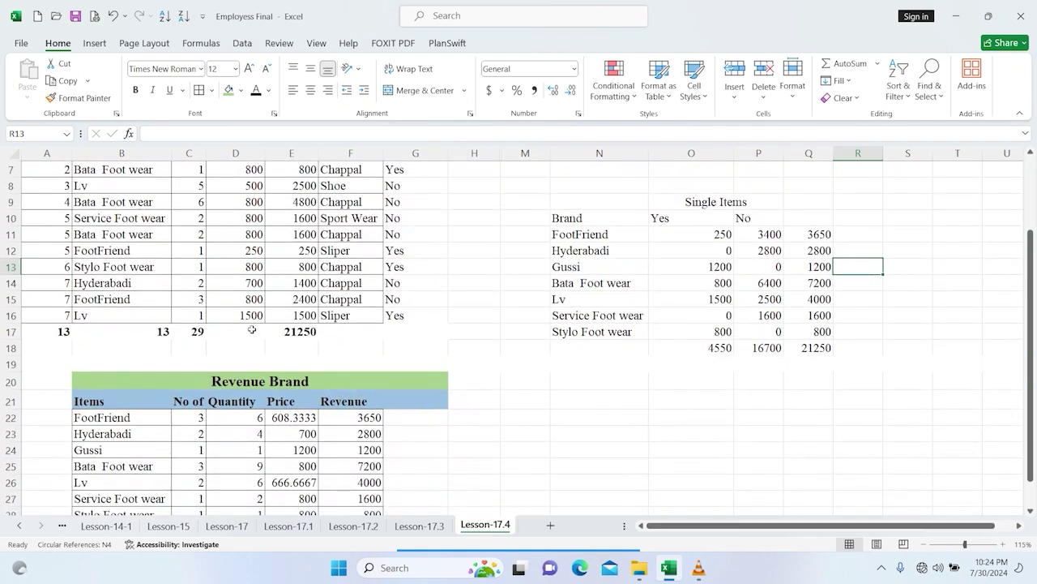
scroll(252, 329, "up", 2)
scroll(249, 268, "down", 4)
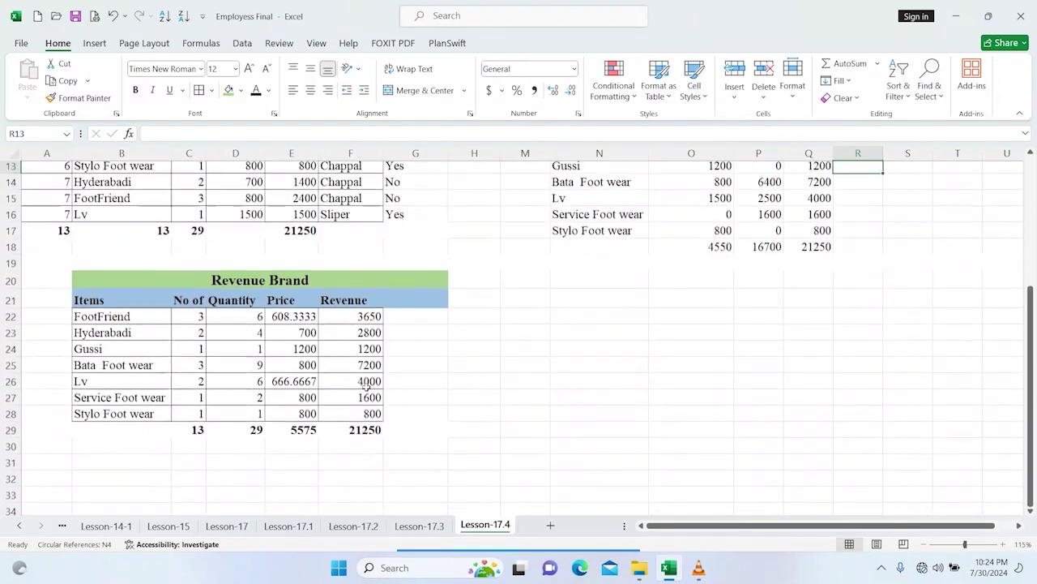
scroll(367, 381, "up", 3)
left_click_drag(44, 382, 338, 375)
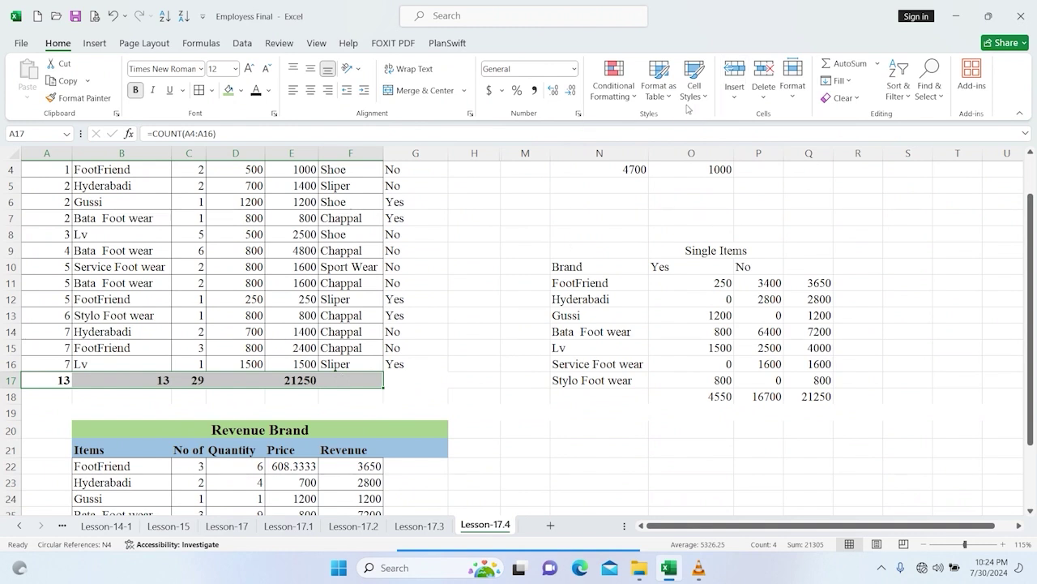
left_click(659, 89)
left_click(697, 91)
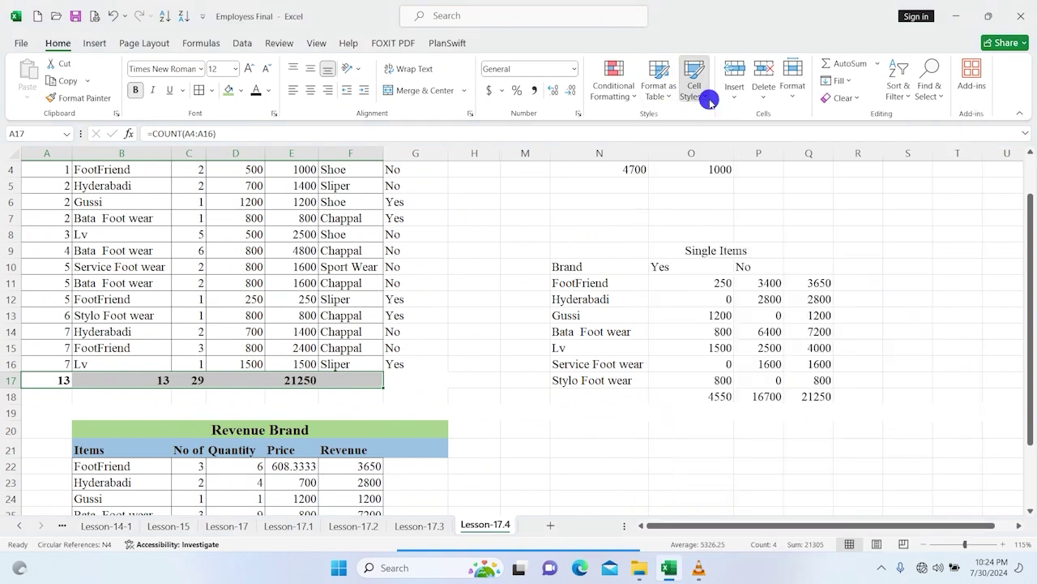
left_click(697, 91)
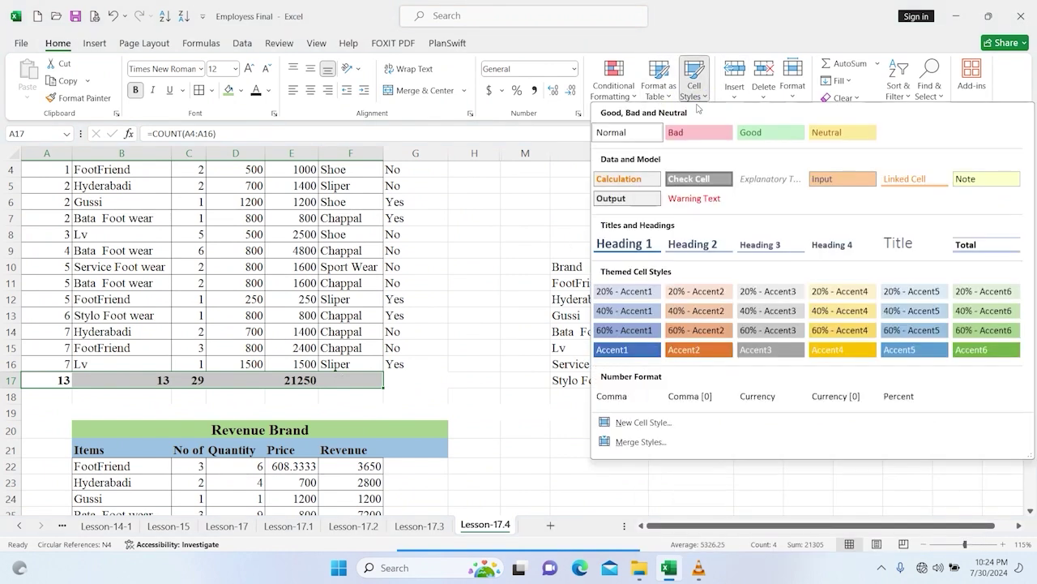
left_click(823, 179)
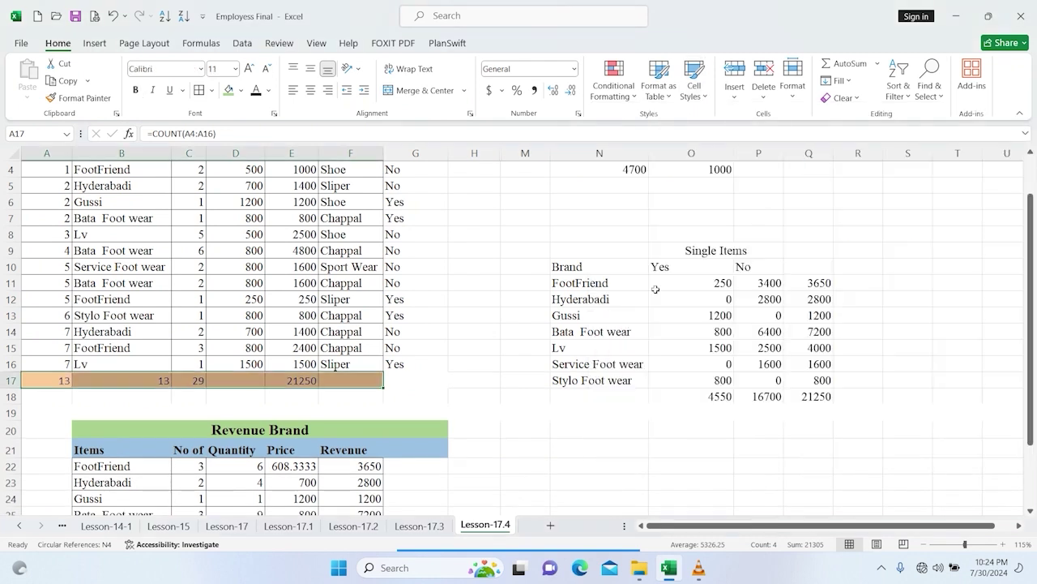
Apply the Input cell style to the brand row totals and grand total in Q11:Q18.
left_click_drag(811, 283, 813, 389)
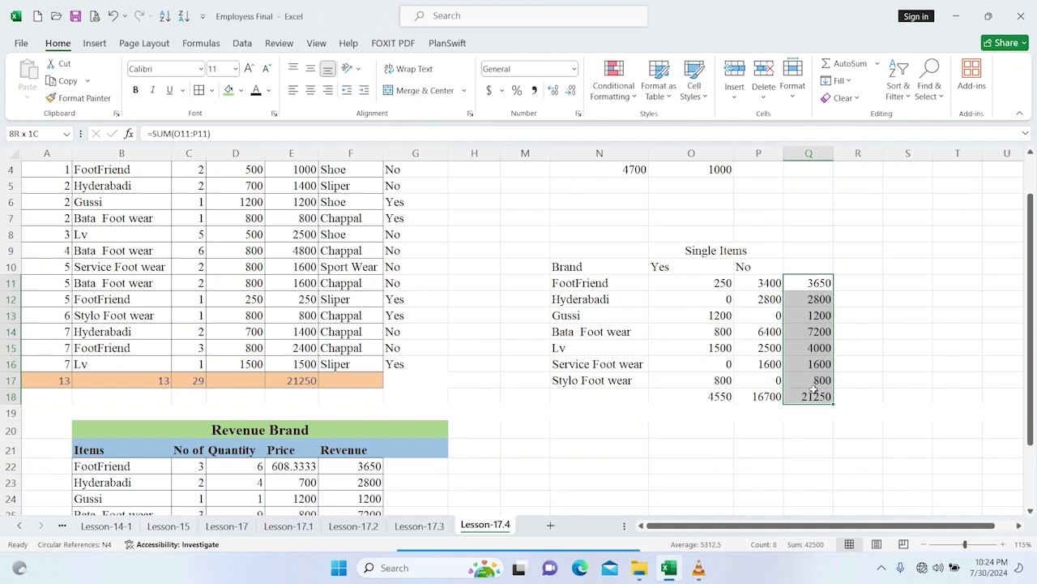
left_click(662, 98)
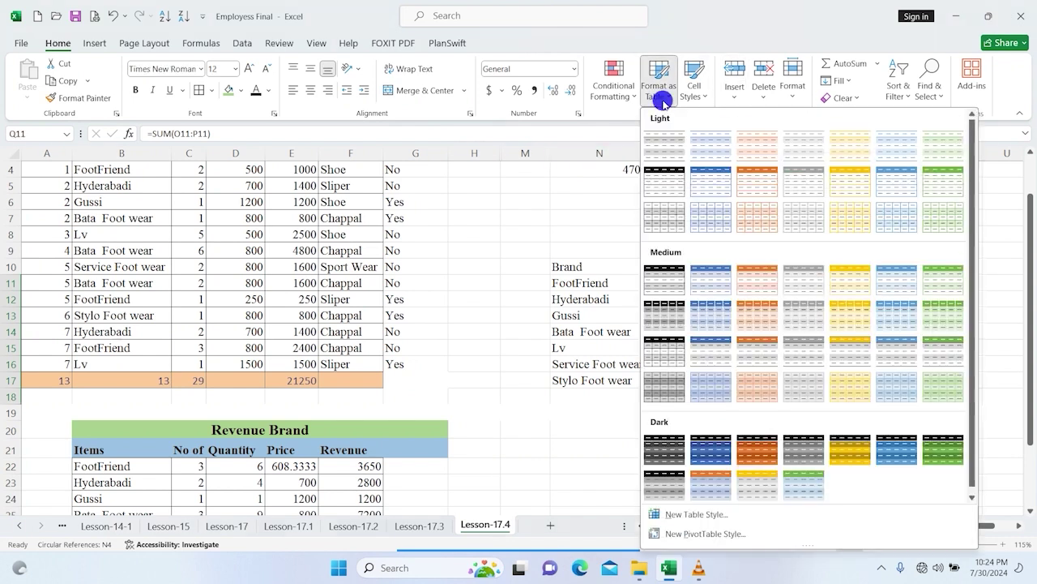
left_click(698, 98)
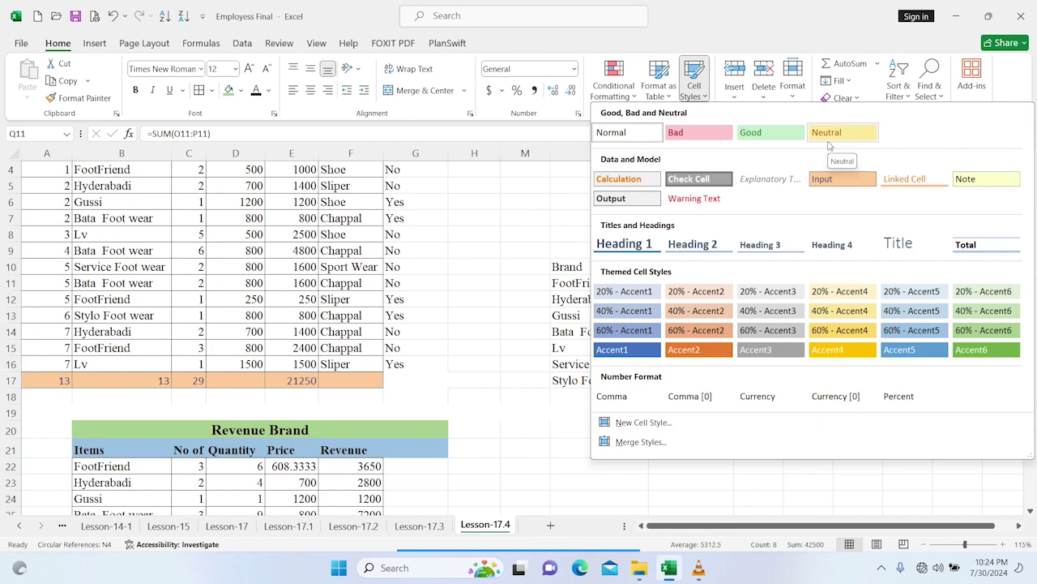
left_click(820, 174)
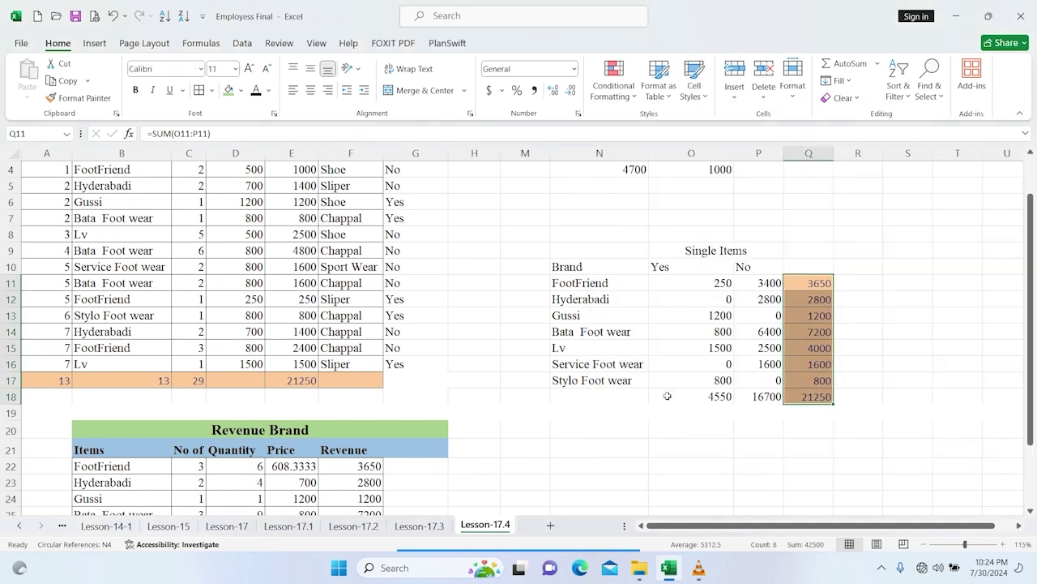
left_click(677, 411)
Apply the Input cell style to the Revenue Brand table's totals row, B29:F29.
scroll(616, 361, "down", 3)
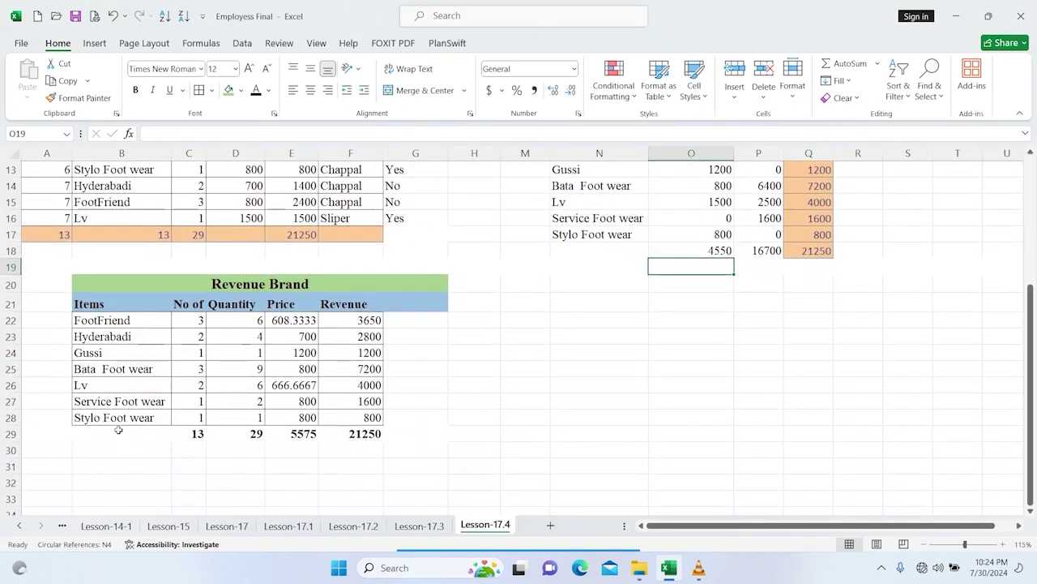
left_click_drag(119, 432, 371, 434)
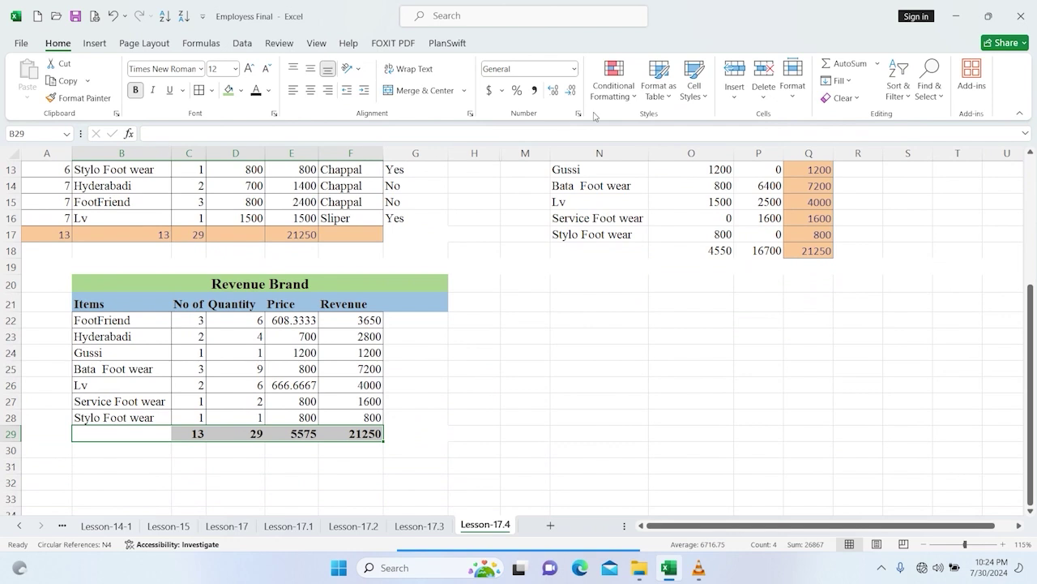
left_click(694, 81)
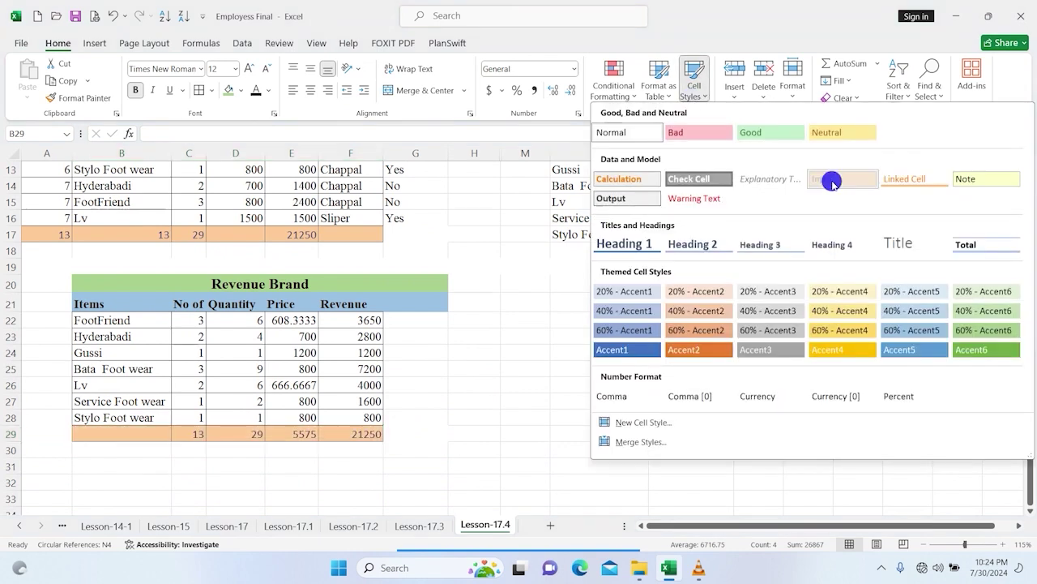
left_click(537, 353)
Return to the start of the sheet and collapse the ribbon to show more rows.
scroll(510, 360, "up", 4)
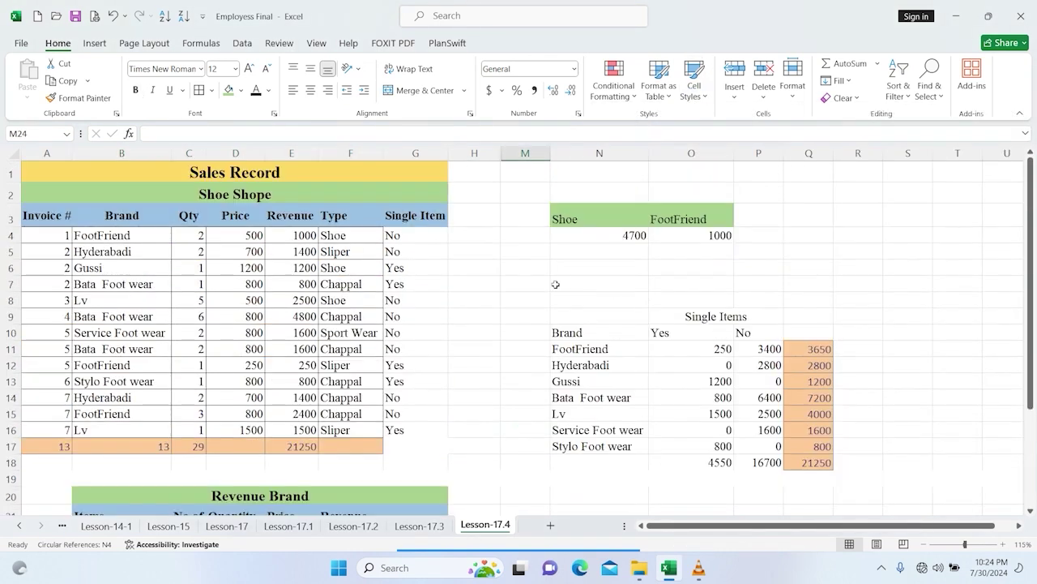
scroll(547, 292, "down", 1)
scroll(535, 320, "up", 1)
scroll(530, 306, "down", 1)
scroll(533, 309, "up", 1)
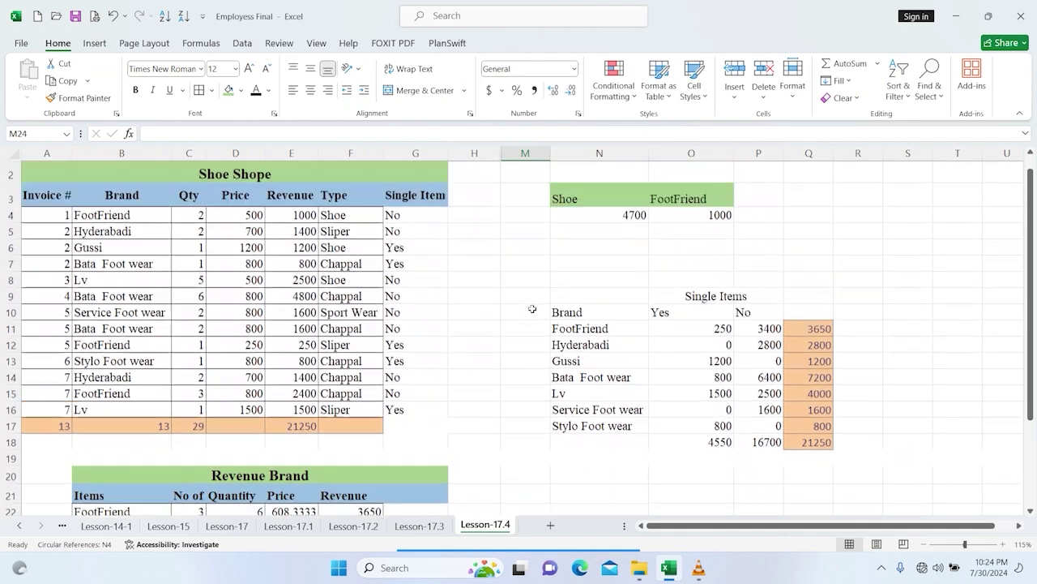
scroll(533, 308, "up", 1)
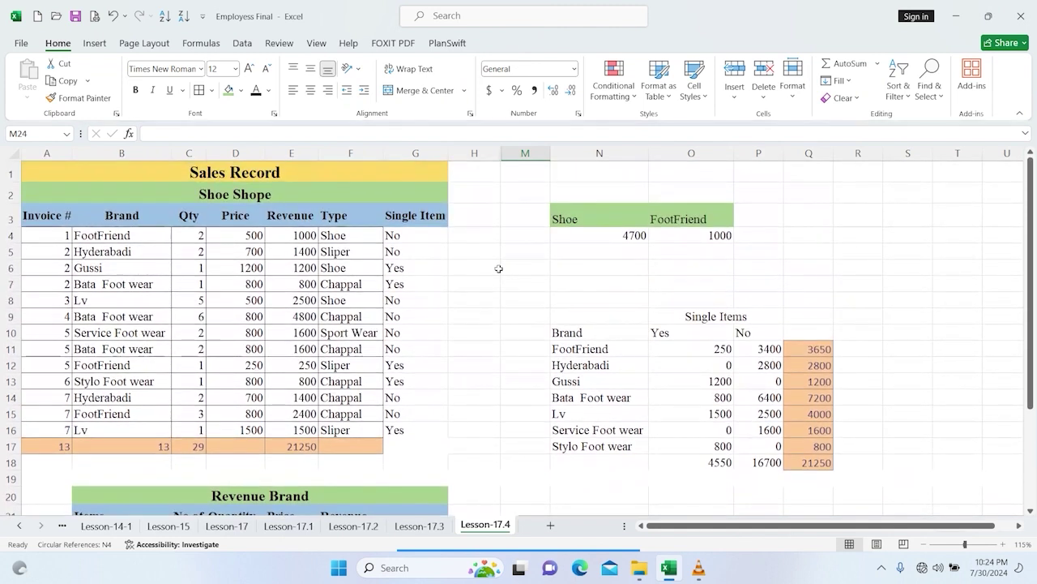
key("ctrl+F1")
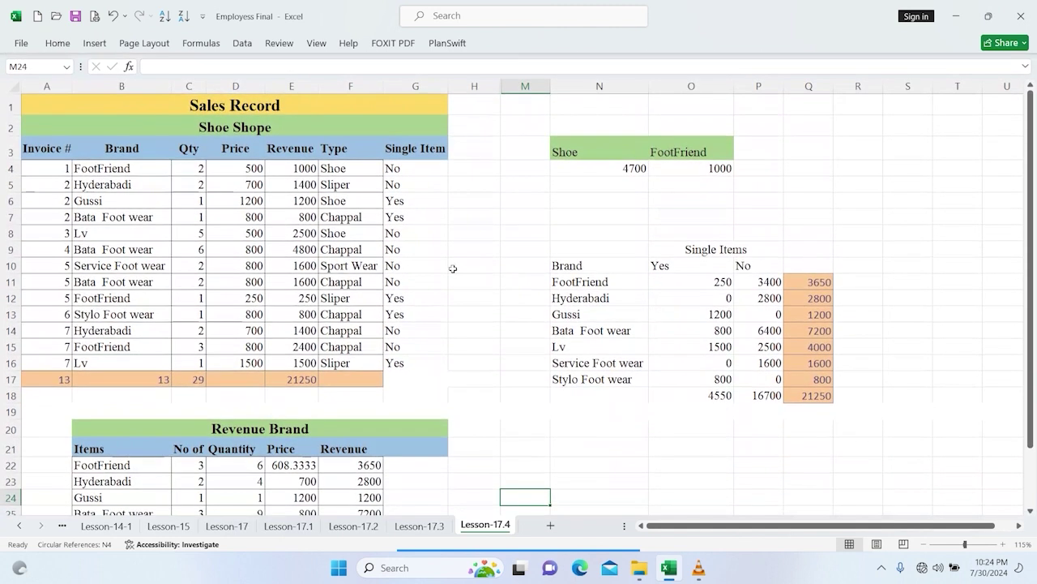